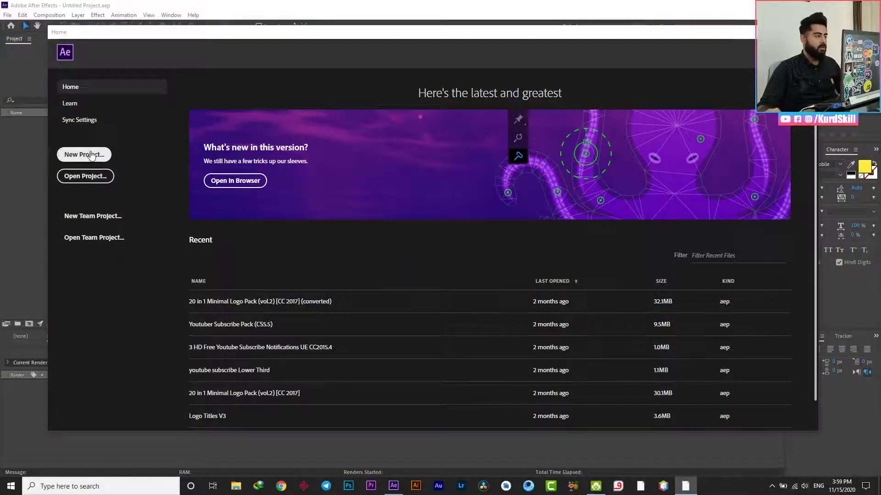
Step: Create a new project with a 1080×1345, 30 fps, 3:00 composition named Main
click(87, 155)
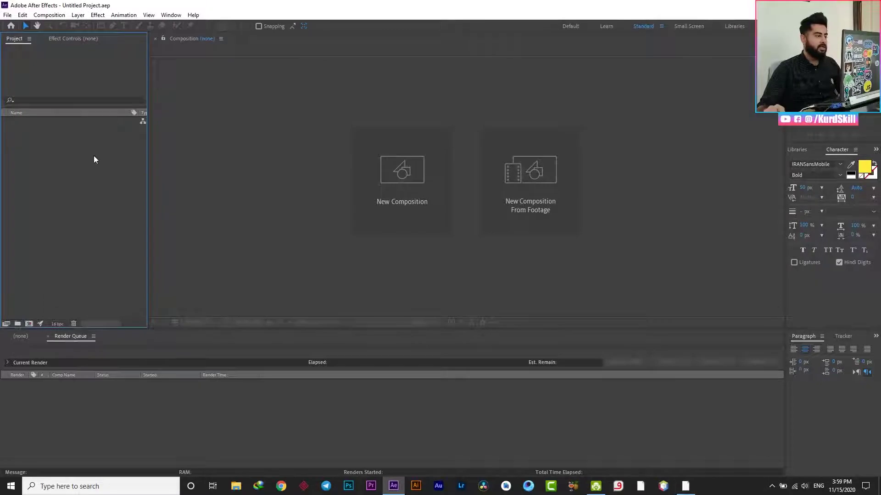
right_click(82, 148)
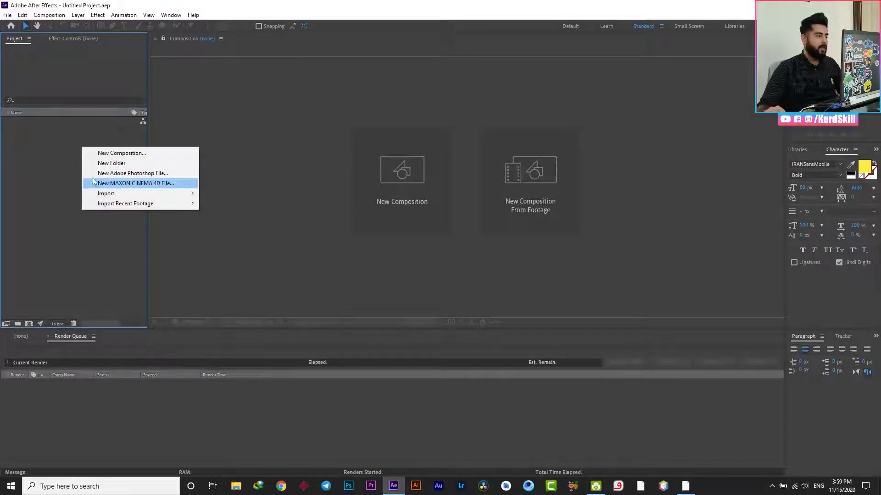
click(146, 154)
drag(338, 122, 463, 104)
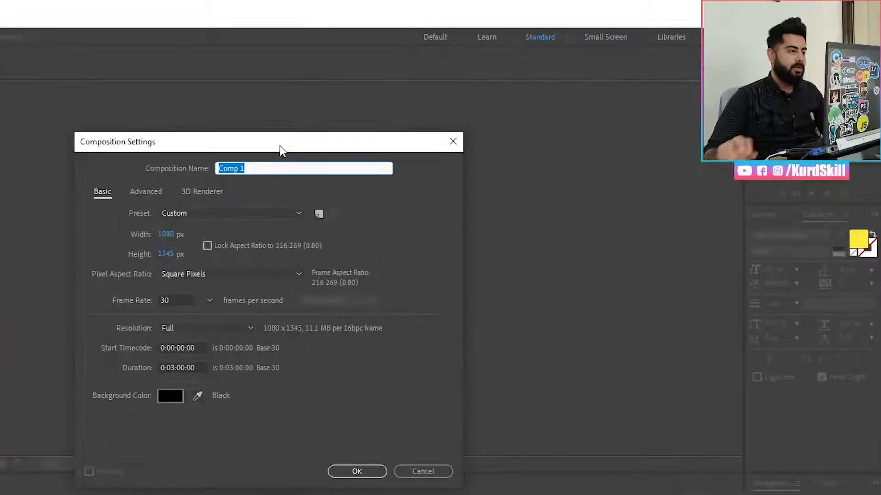
text(Main)
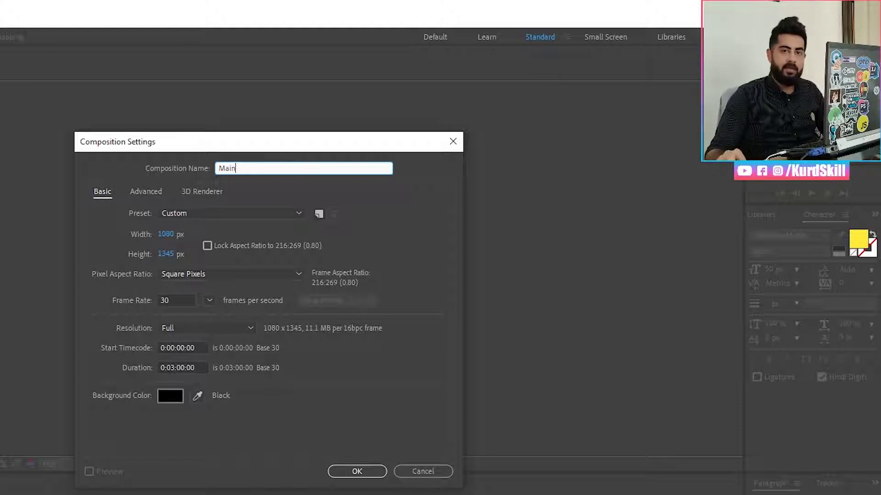
click(357, 471)
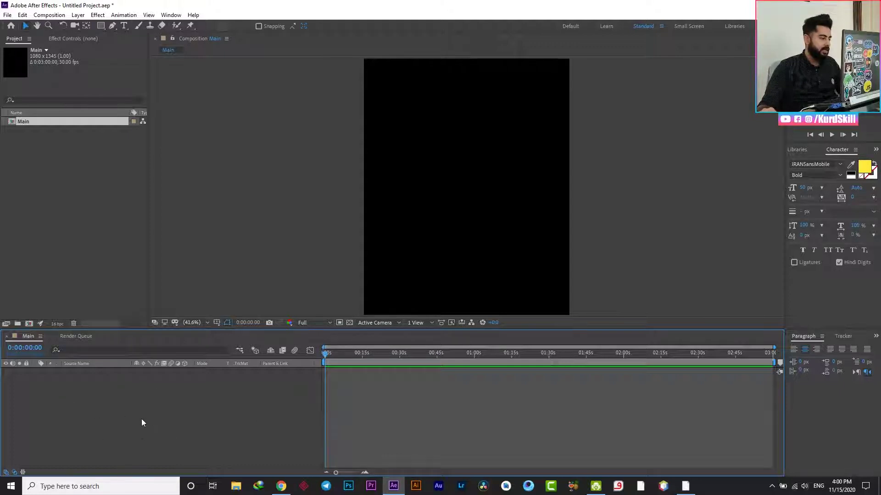
Step: Add a full-size solid layer named 'bakcground' coloured FBC02D yellow
right_click(126, 419)
mouse_move(138, 316)
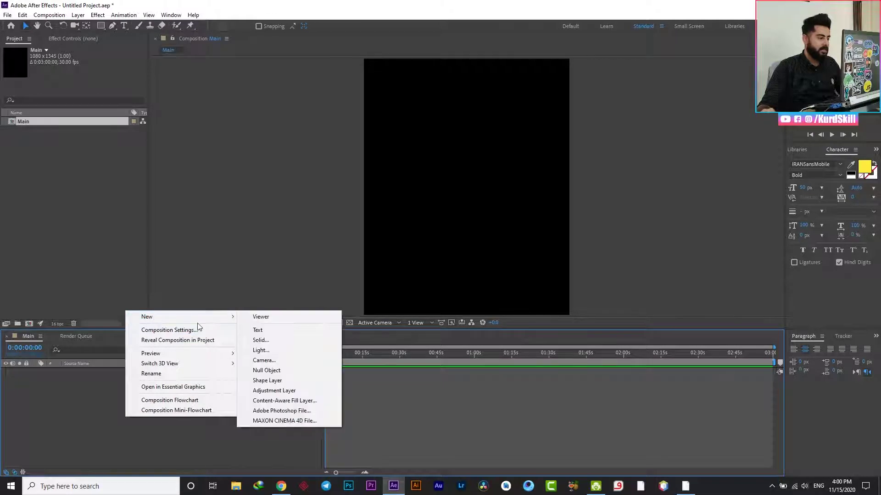
click(260, 340)
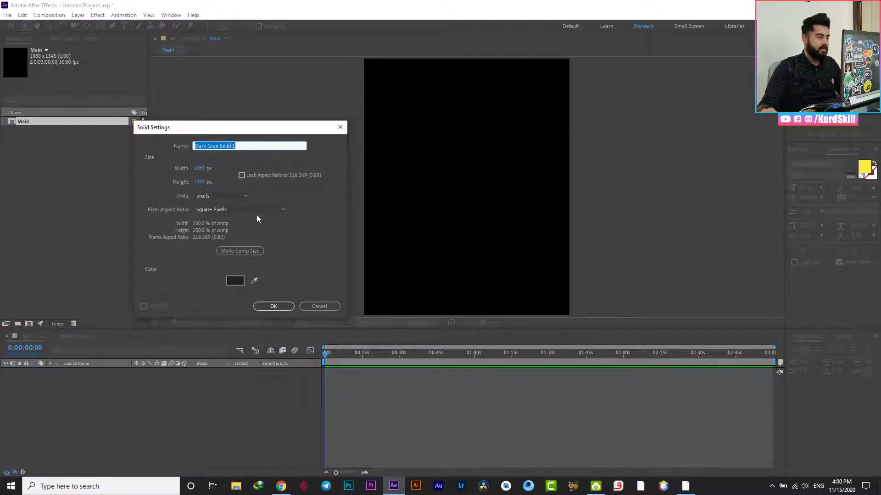
drag(251, 133, 447, 159)
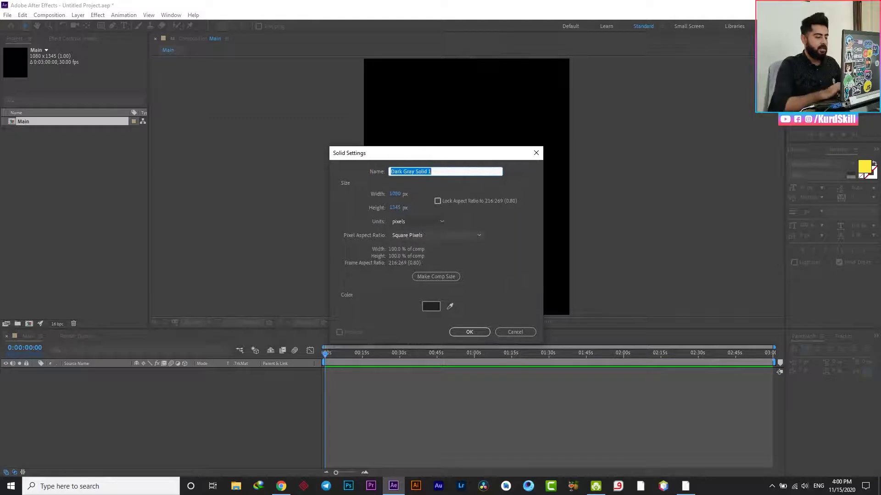
text(bakcground)
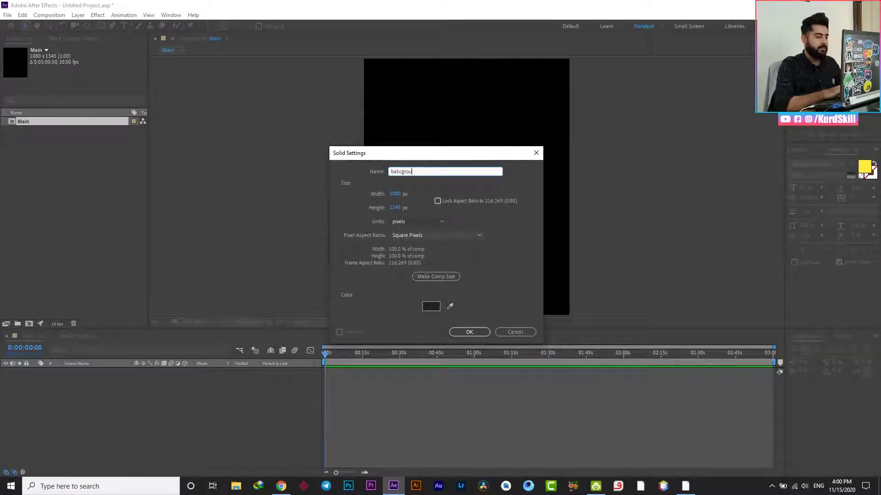
click(437, 307)
text(FBC02D)
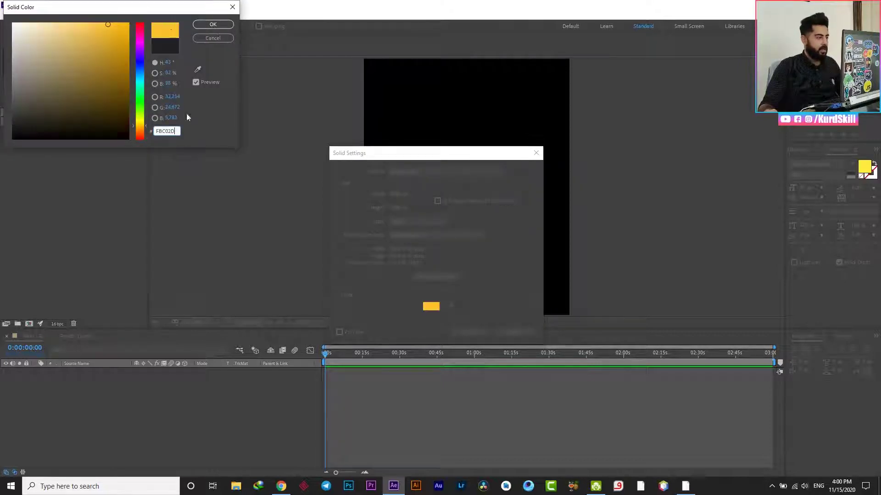
drag(164, 13, 328, 73)
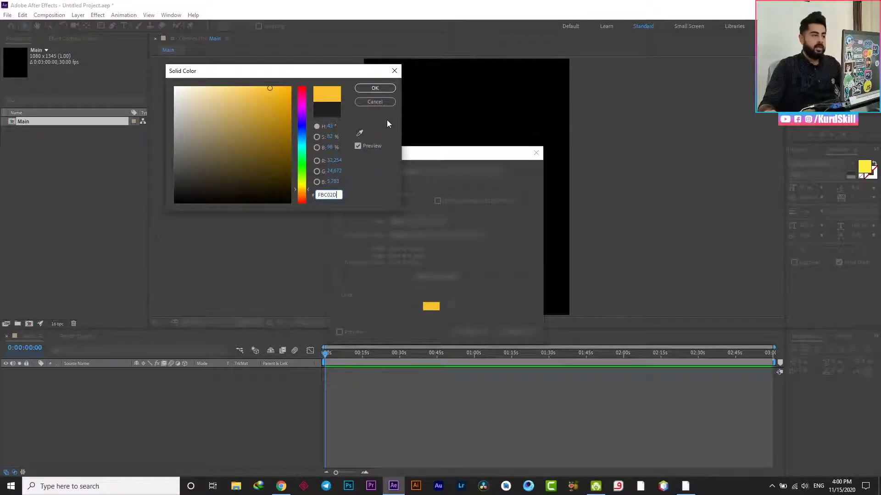
click(374, 88)
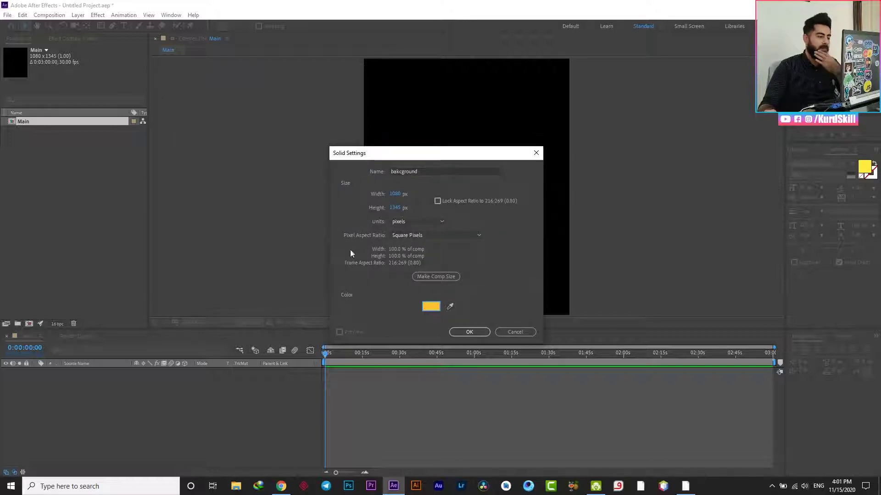
click(474, 332)
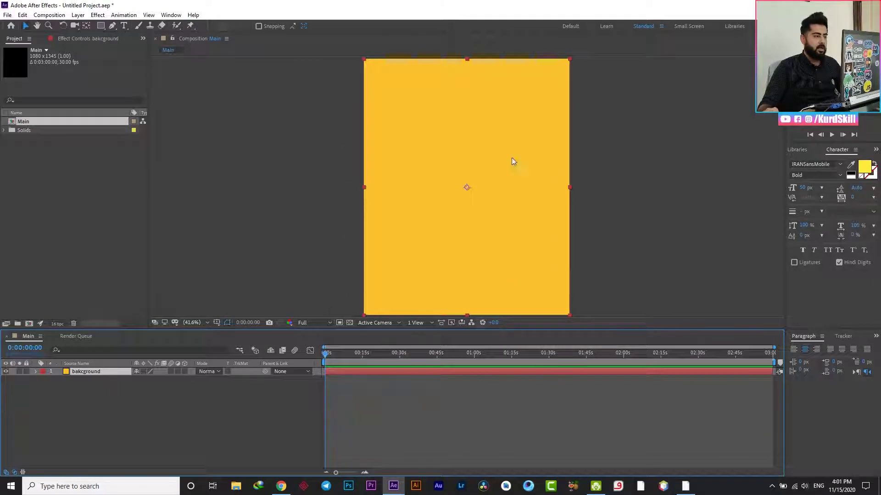
Step: Draw a circle with the Ellipse Tool near the top of the composition
click(189, 416)
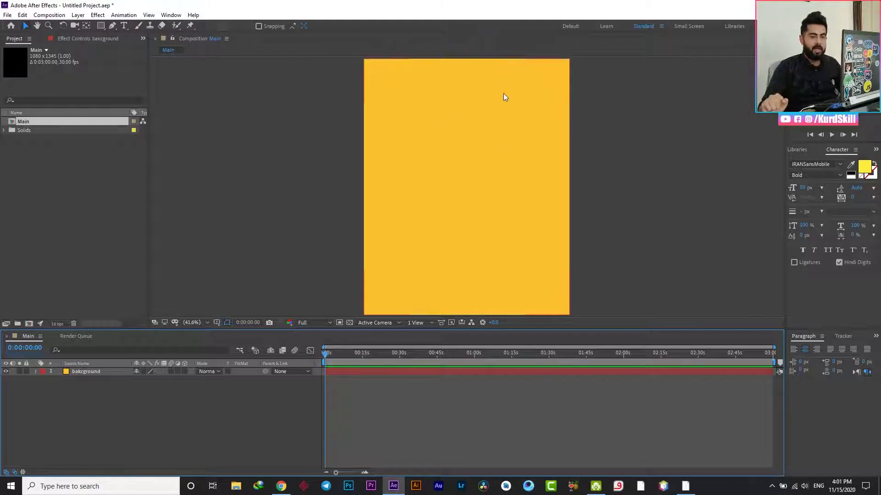
click(102, 26)
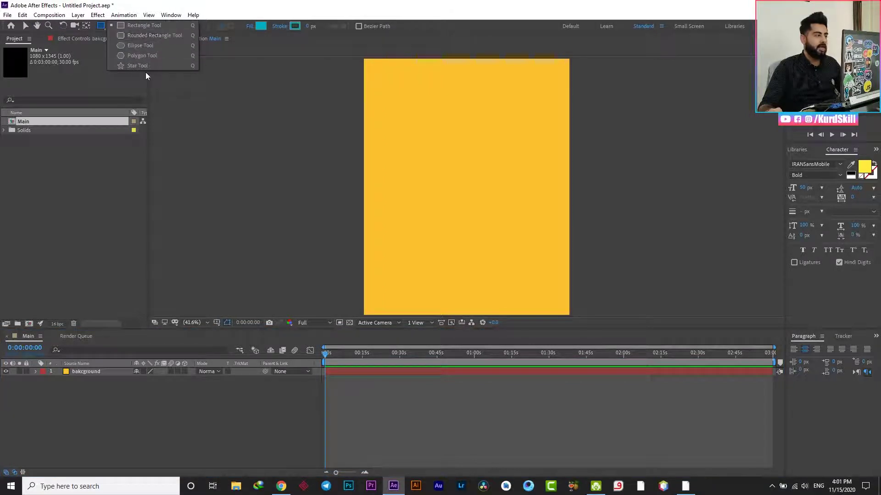
click(127, 46)
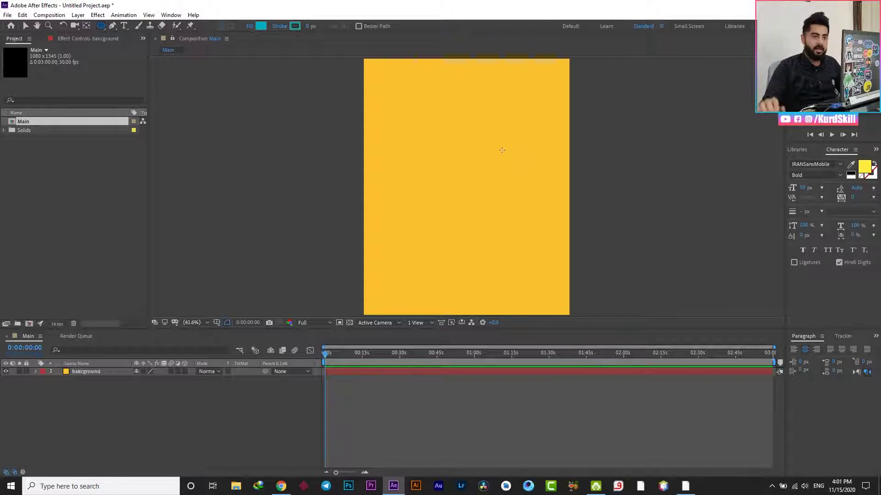
drag(407, 69, 505, 158)
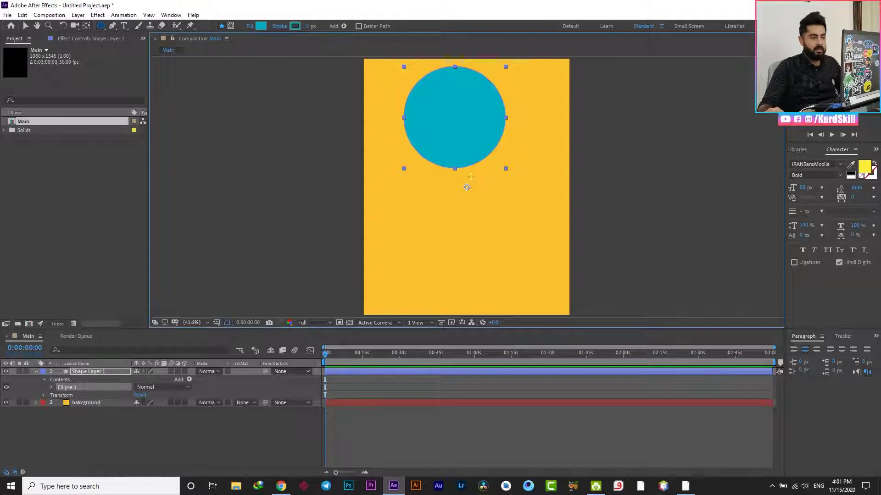
Step: Centre the circle horizontally using the Align panel and collapse its layer
click(844, 337)
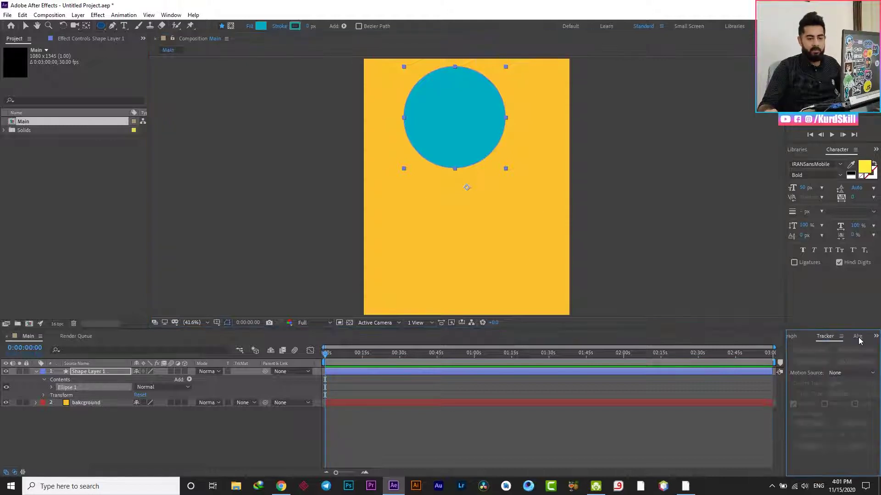
click(855, 337)
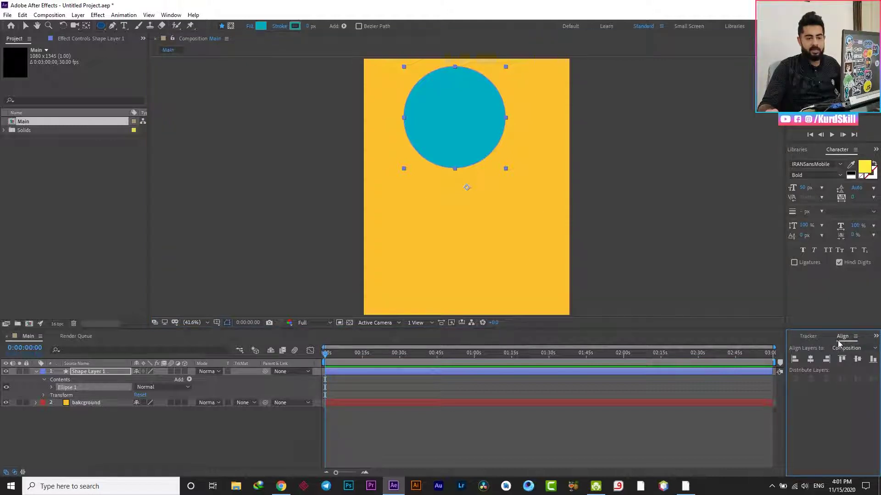
click(812, 361)
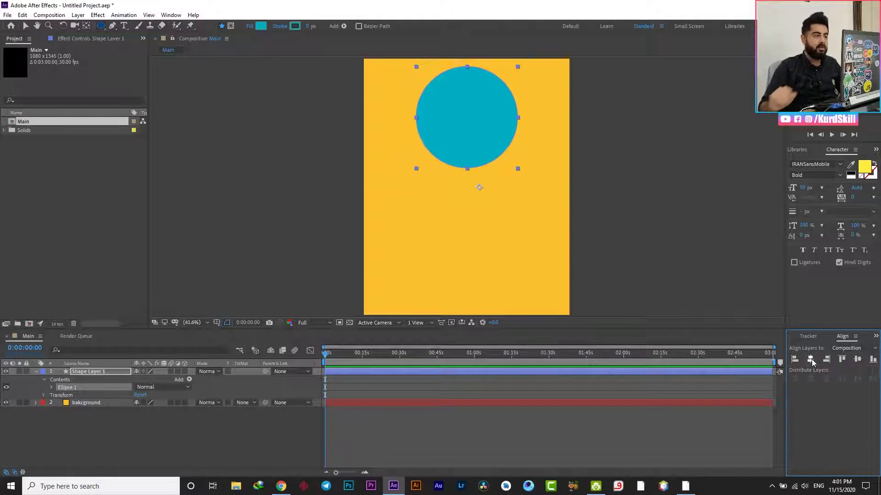
click(168, 432)
click(37, 371)
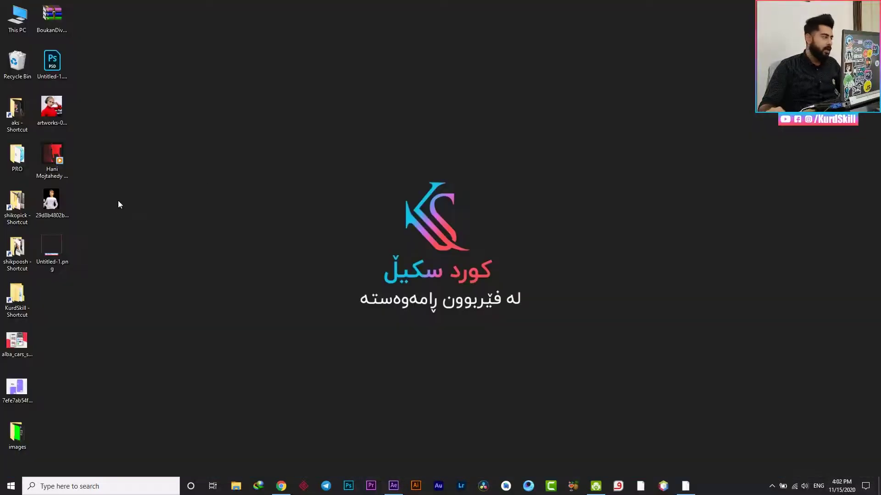
Step: Import the artwork photo below Shape Layer 1 and set its track matte to Alpha Matte
mouse_move(52, 108)
mouse_down()
mouse_move(120, 173)
mouse_move(395, 491)
mouse_up()
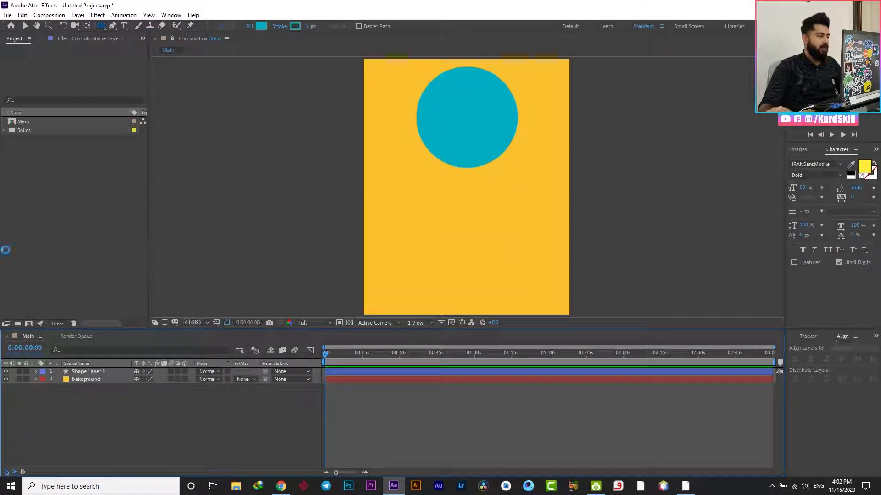
drag(396, 492, 40, 200)
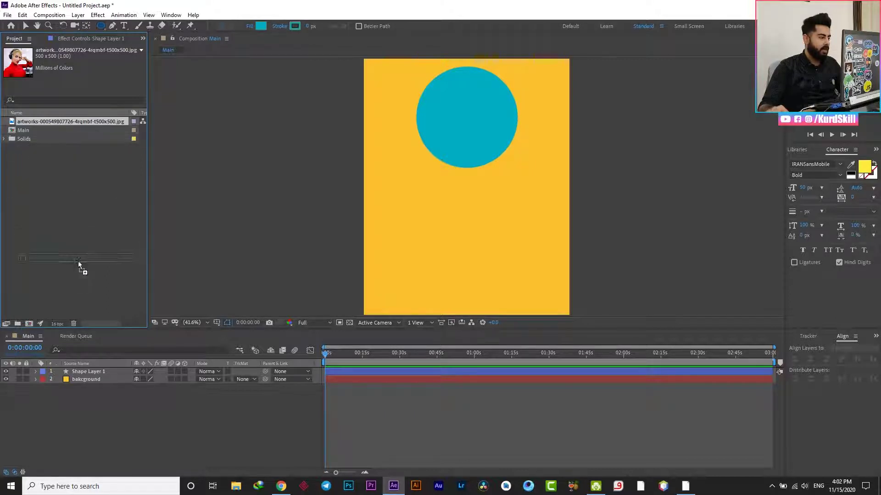
drag(78, 260, 84, 375)
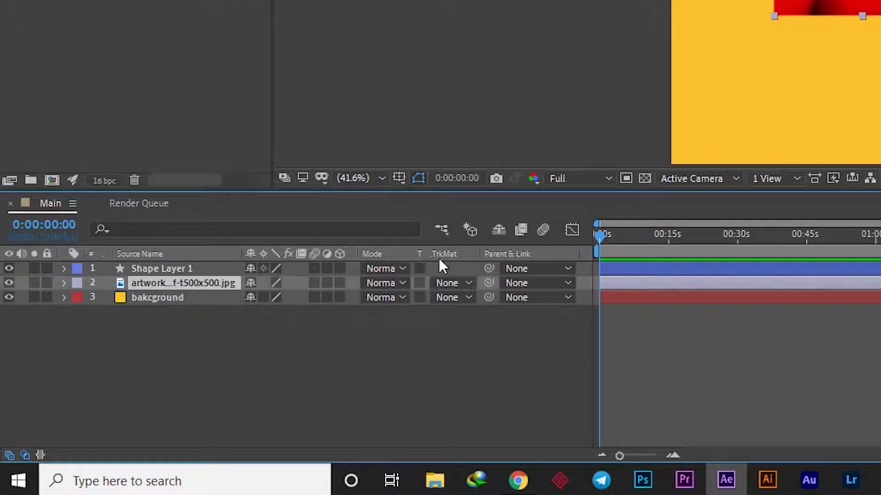
click(453, 283)
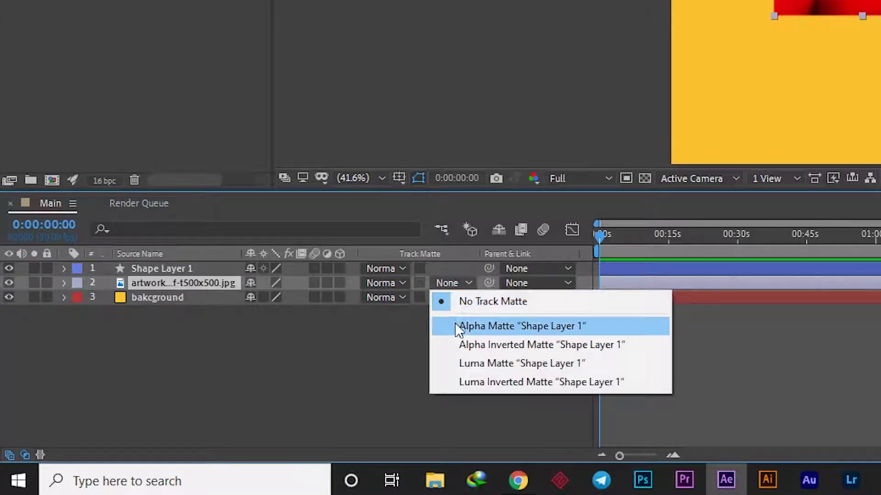
click(542, 329)
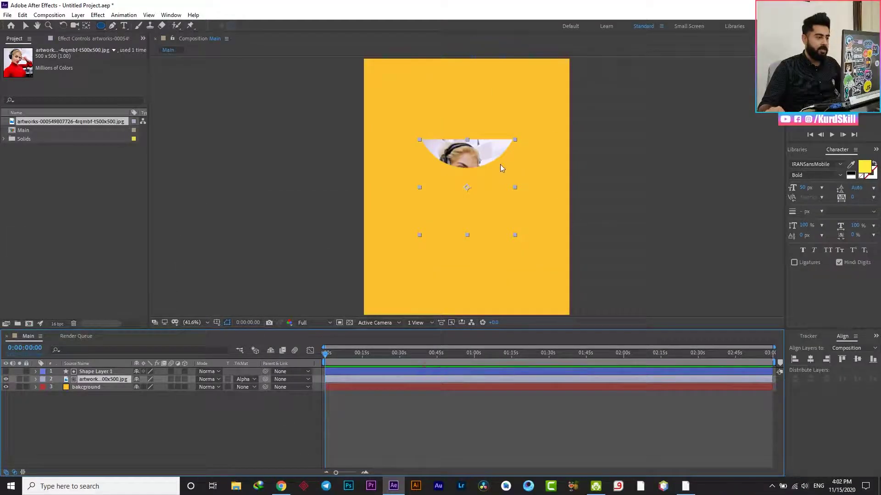
key(v)
drag(477, 159, 474, 87)
double_click(474, 84)
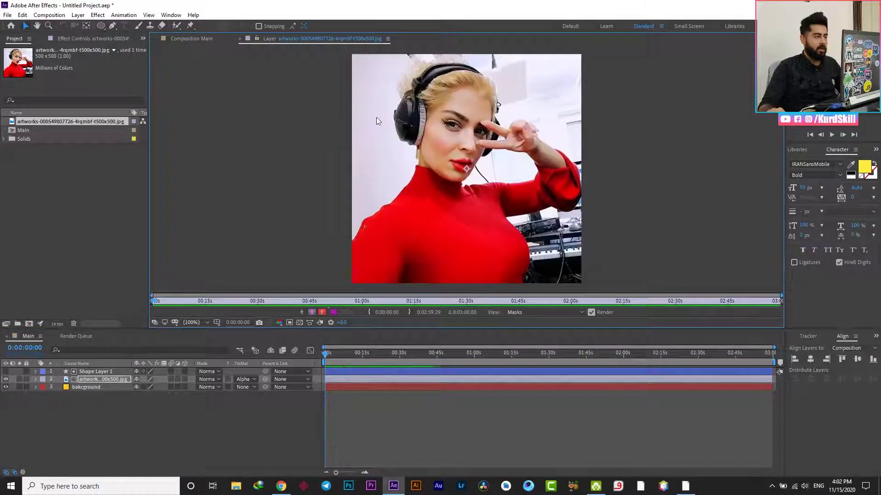
click(240, 39)
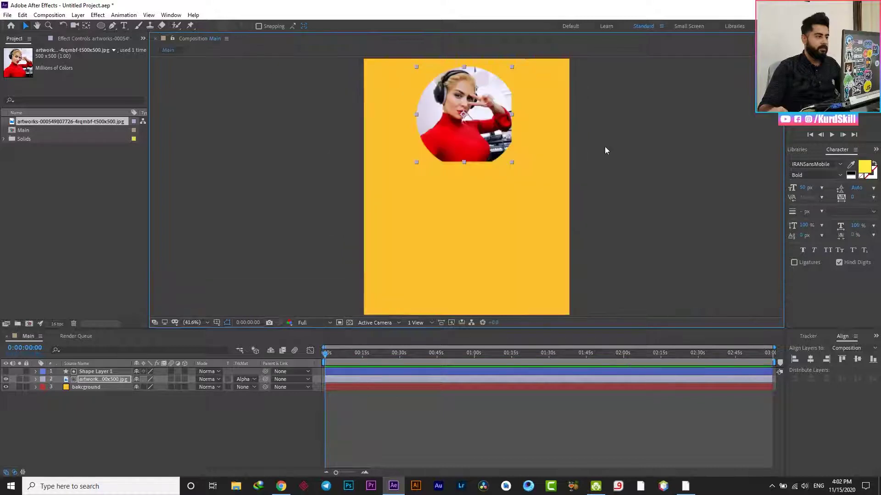
drag(512, 163, 520, 169)
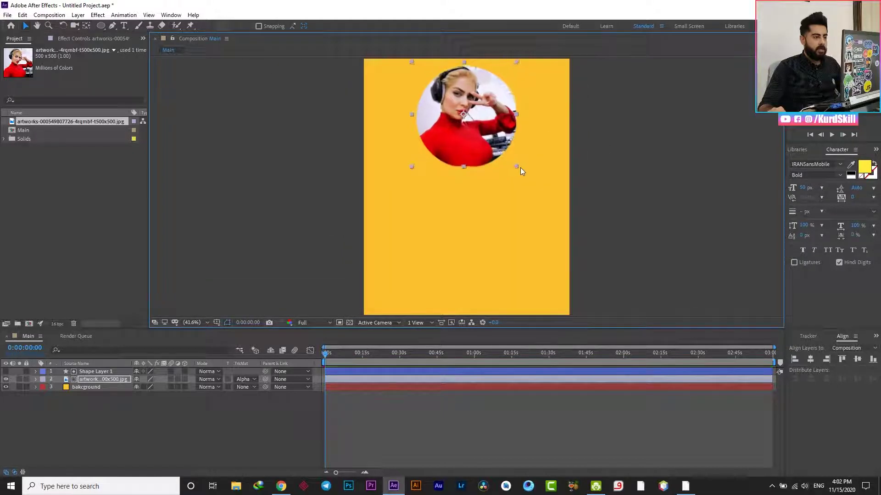
drag(489, 126, 495, 132)
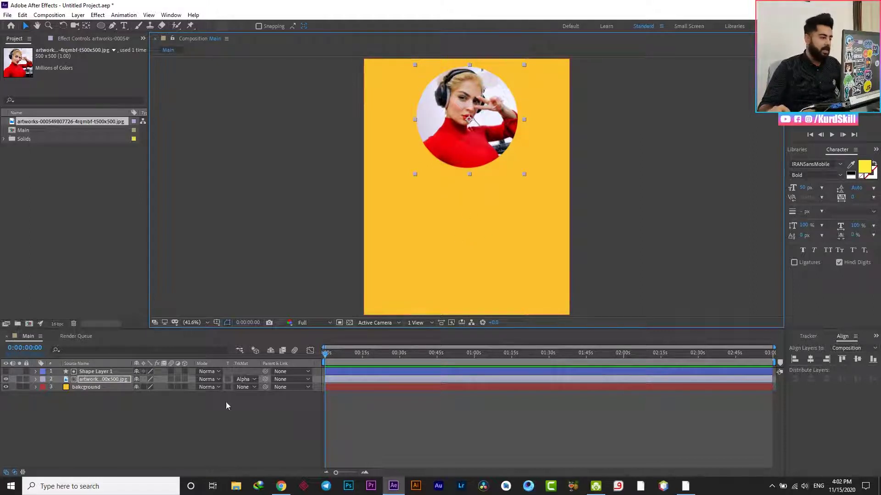
click(207, 421)
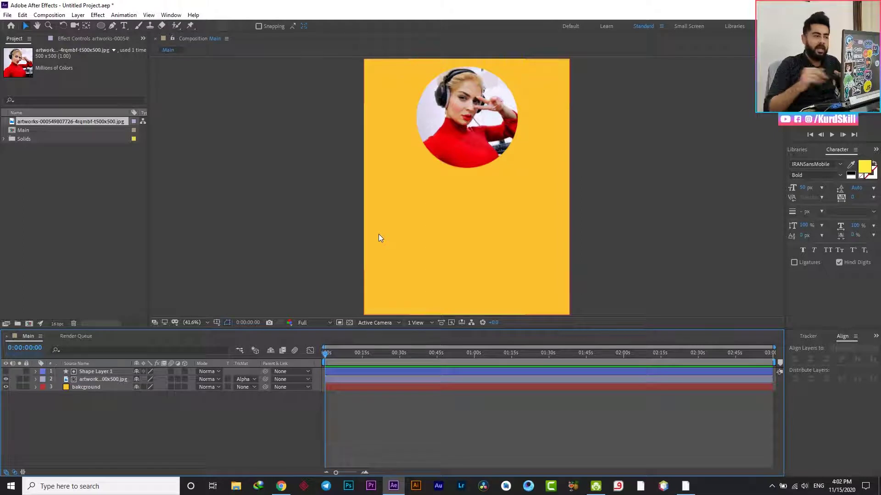
click(83, 229)
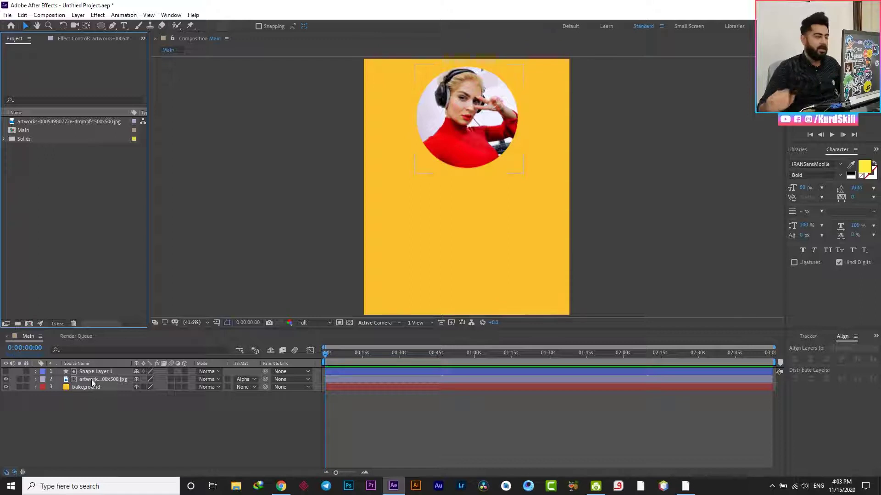
Step: Precompose Shape Layer 1 and the artwork layer into a composition named Cover
click(90, 379)
shift+click(91, 372)
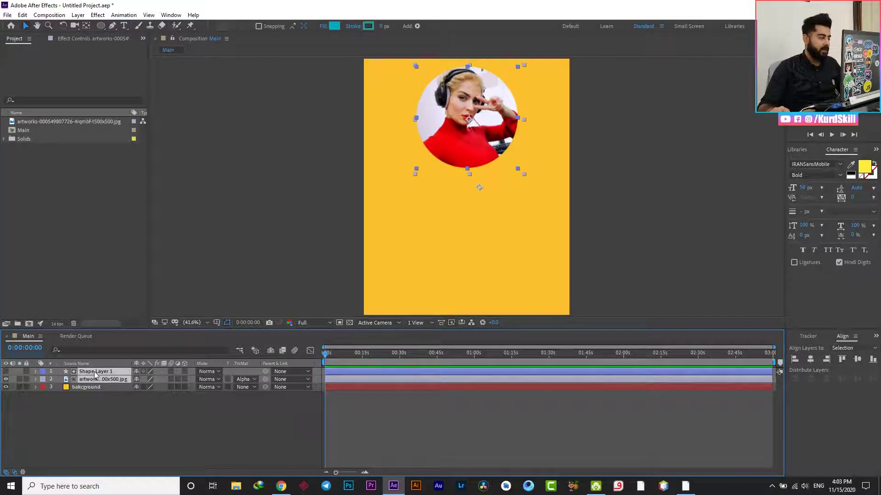
right_click(95, 375)
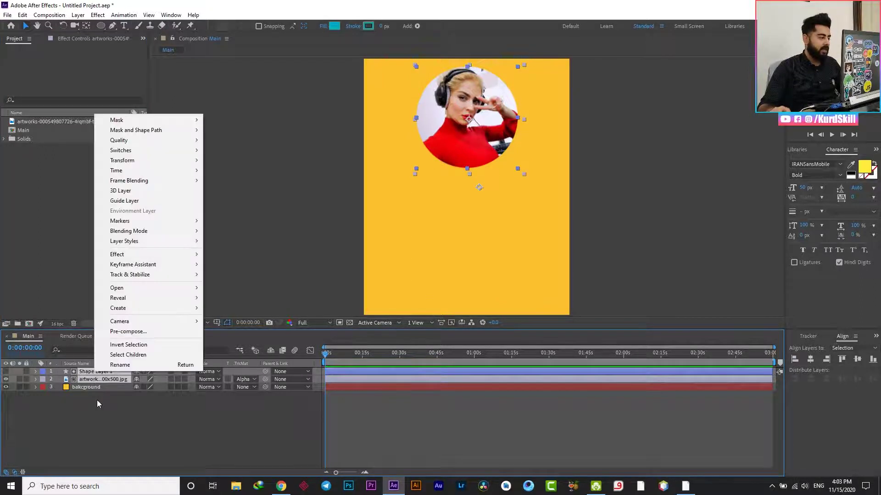
click(153, 332)
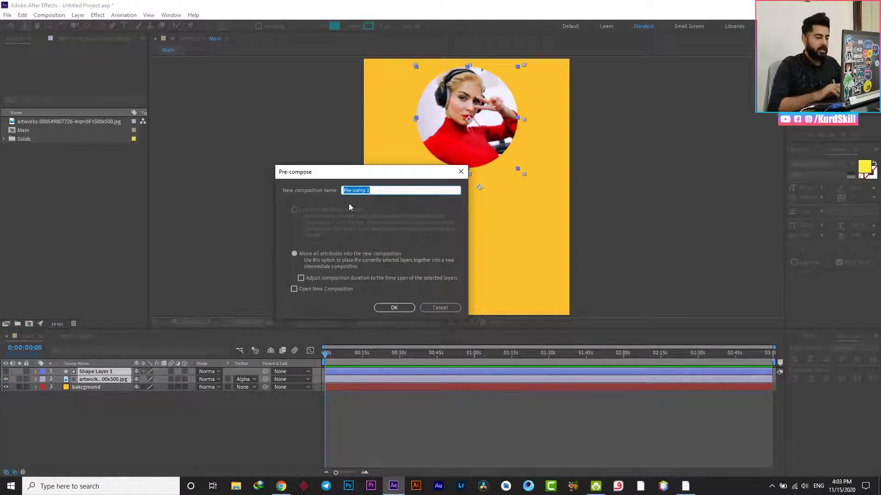
text(d)
key(BackSpace)
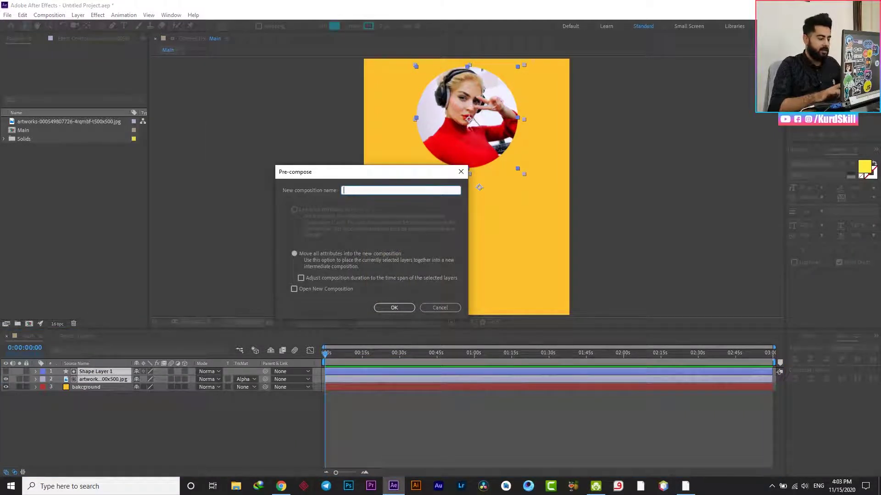
text(Cover)
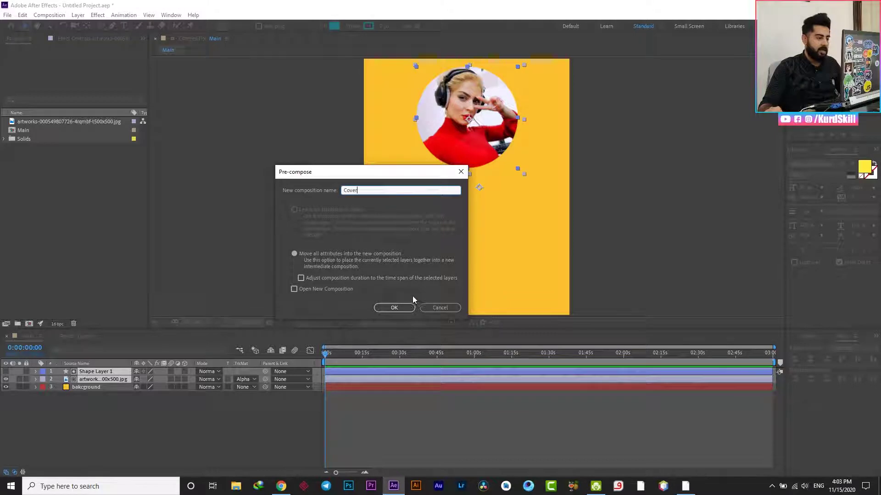
click(393, 307)
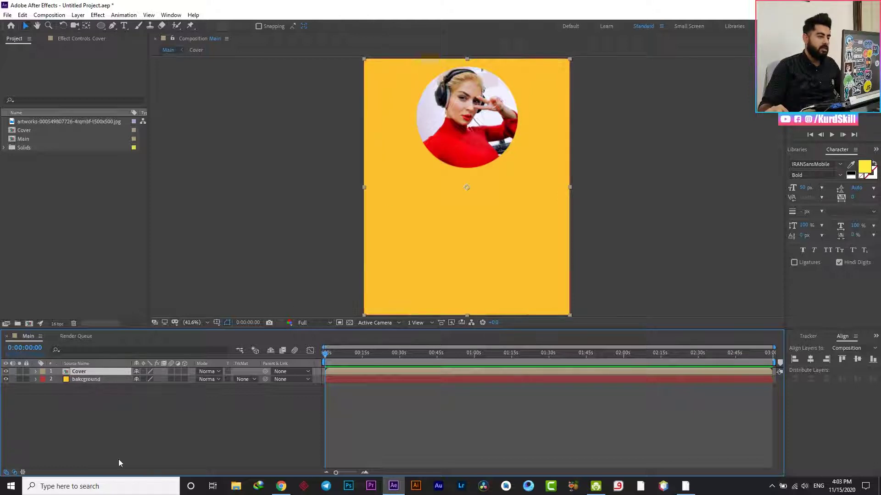
click(386, 314)
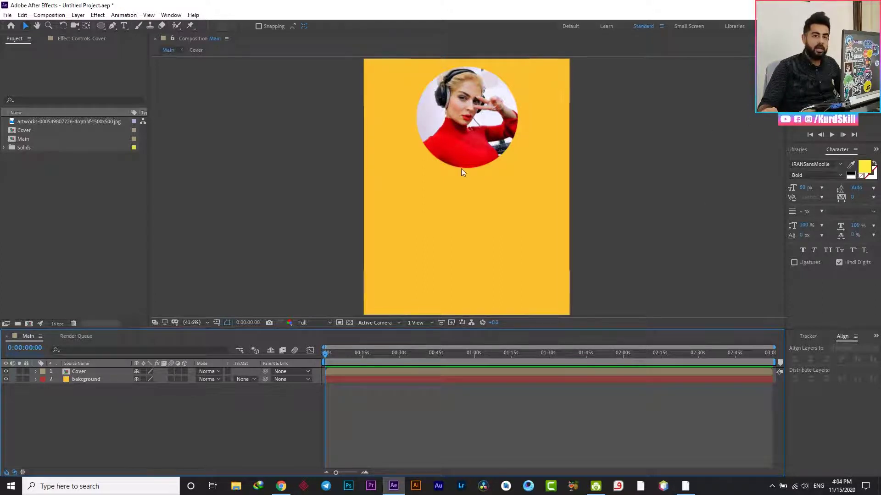
Step: Import Untitled-1.psd as merged footage into Main and convert it to editable text
key(super+d)
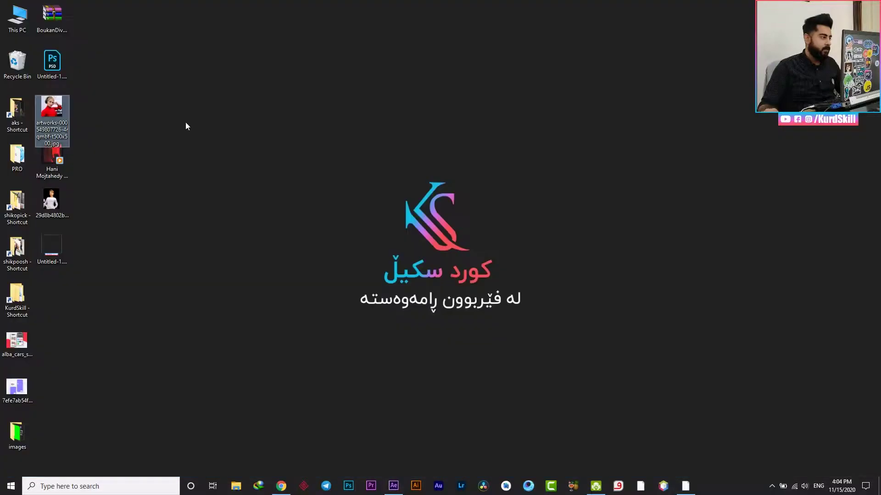
mouse_move(53, 64)
mouse_down()
mouse_move(277, 326)
mouse_move(87, 189)
mouse_move(81, 198)
mouse_up()
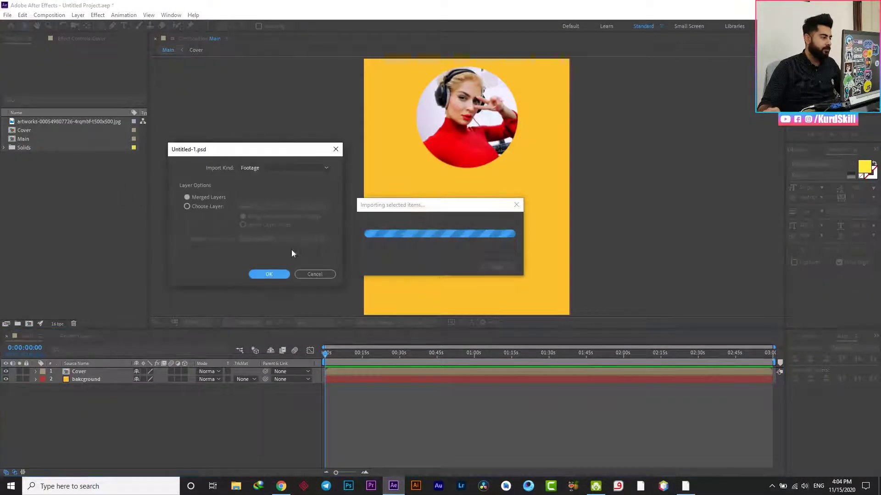
click(268, 275)
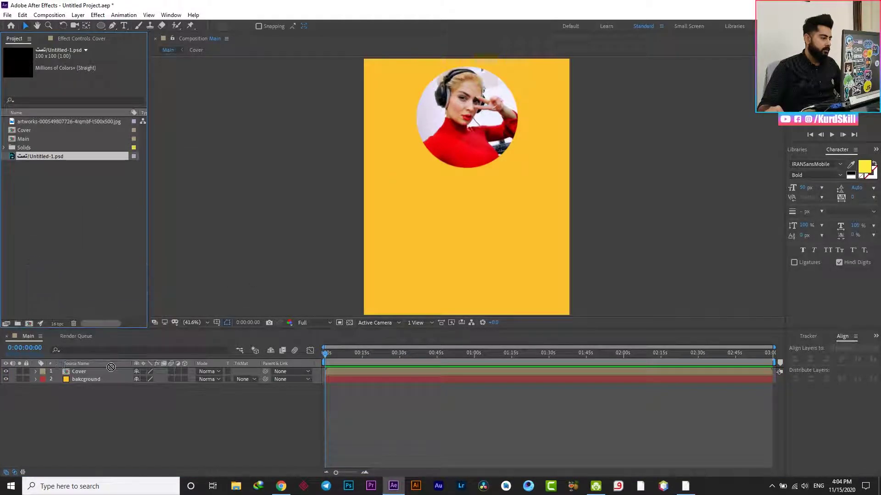
drag(46, 156, 111, 371)
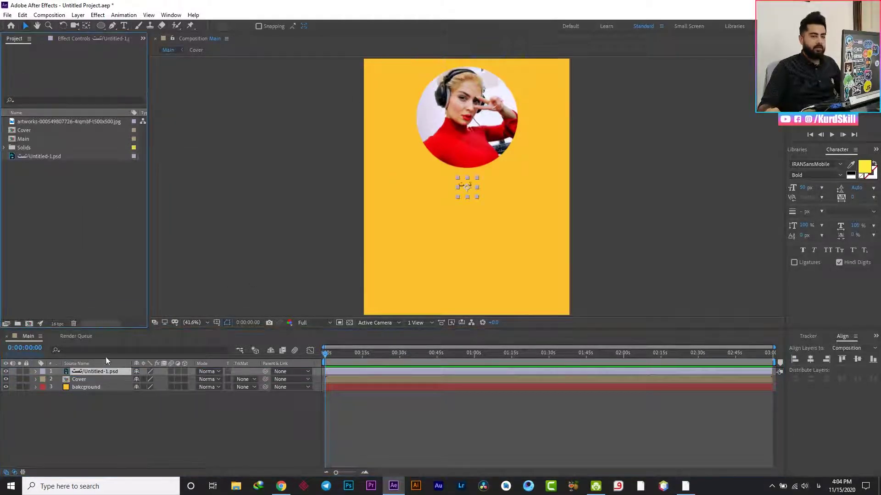
right_click(111, 373)
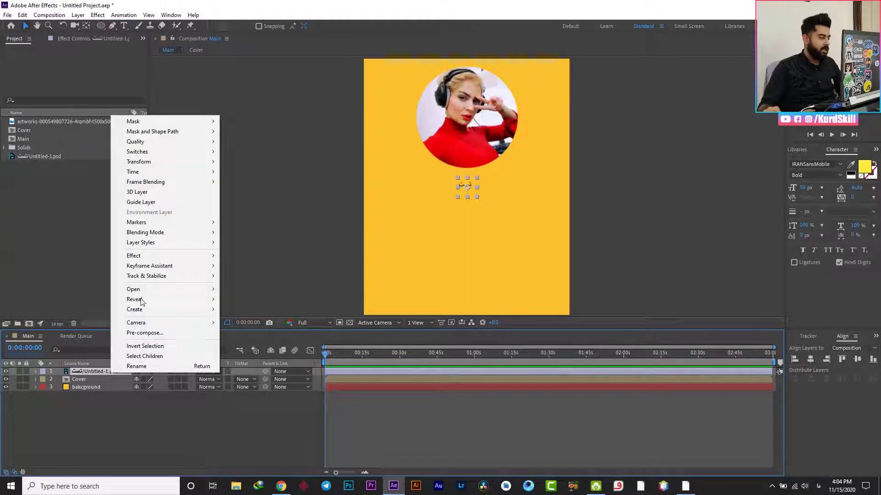
mouse_move(202, 310)
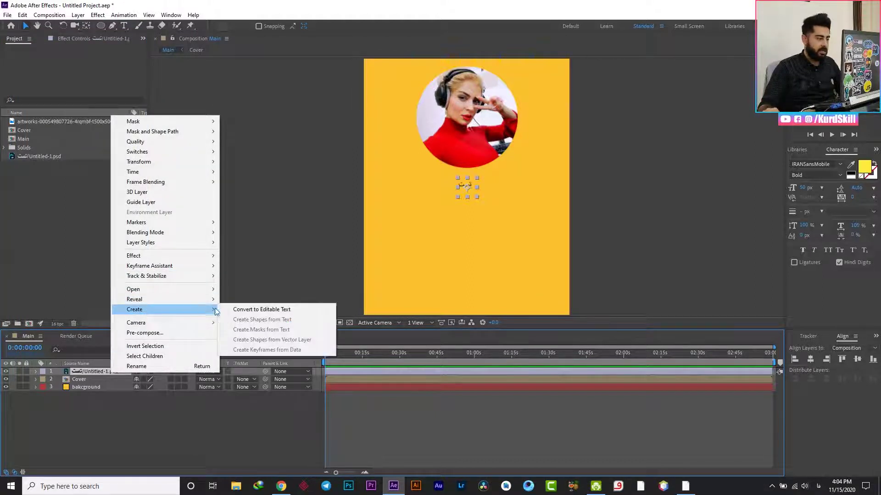
click(245, 310)
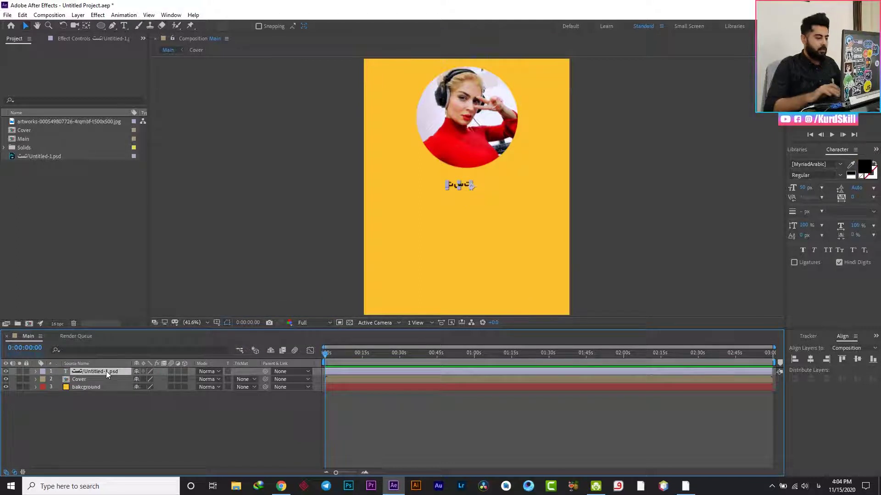
Step: Rename the text layer to 'name' and paste in the Kurdish title line
key(Return)
text(تست)
key(Return)
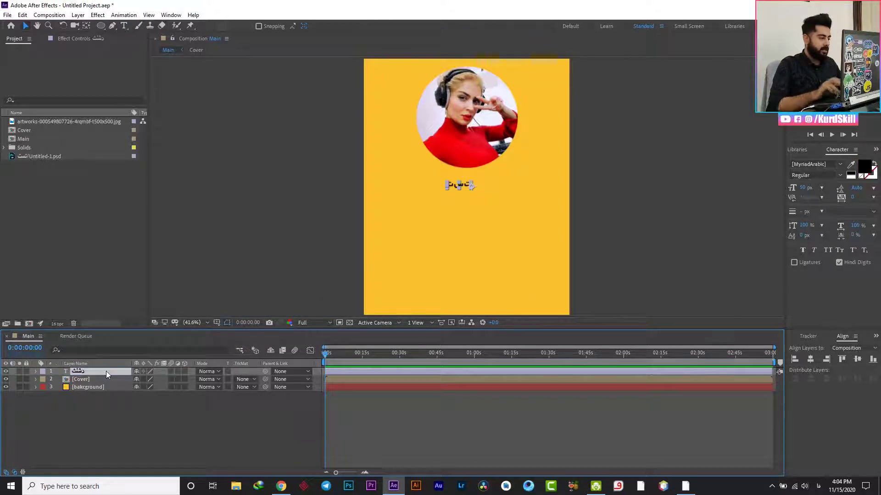
key(Return)
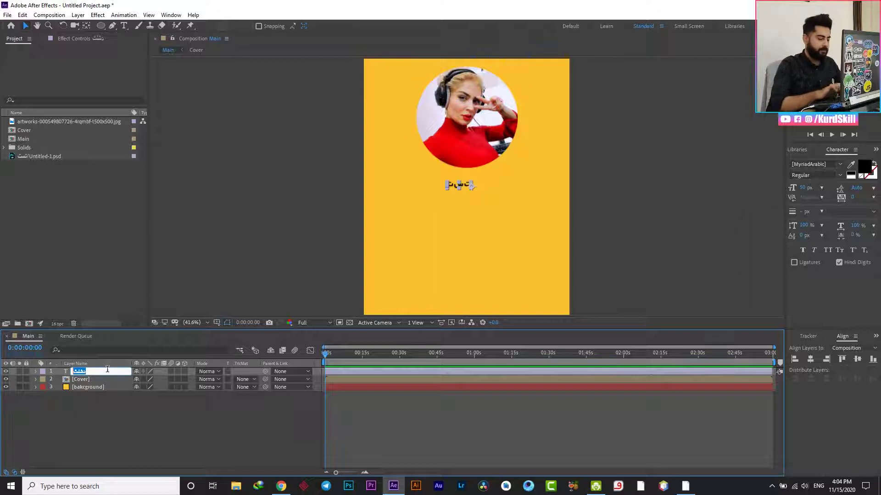
text(name)
key(Return)
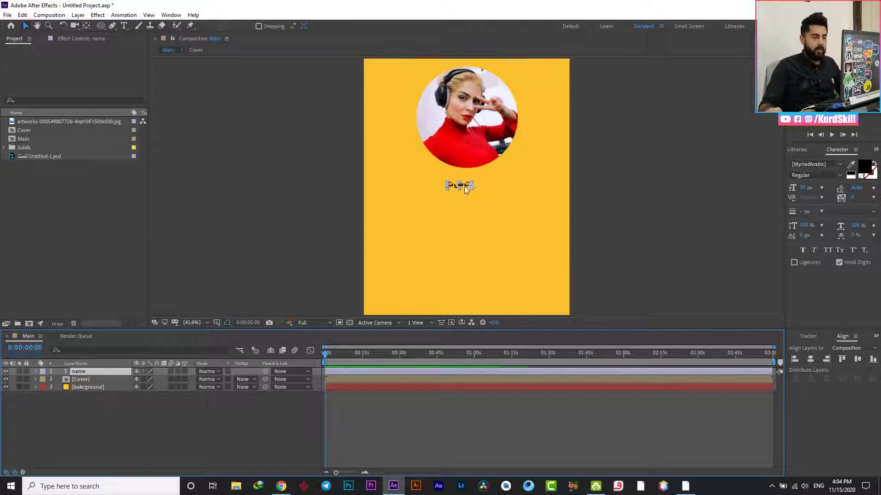
double_click(461, 186)
key(ctrl+v)
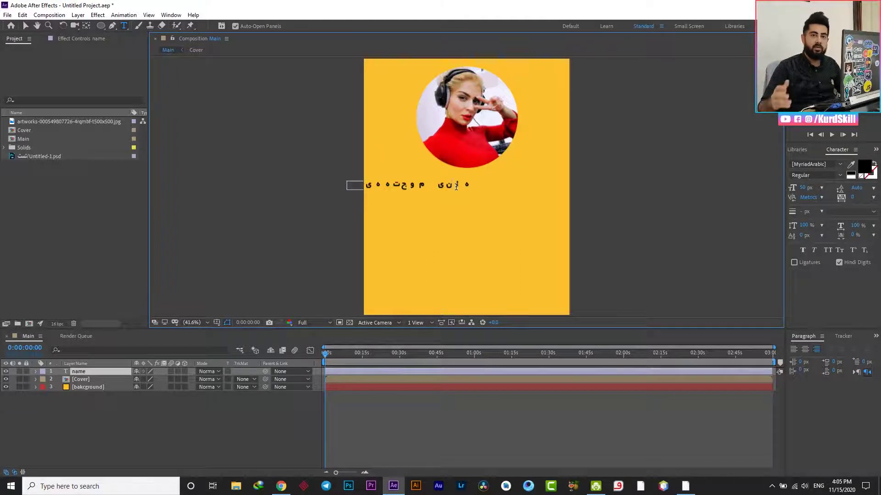
key(ctrl+a)
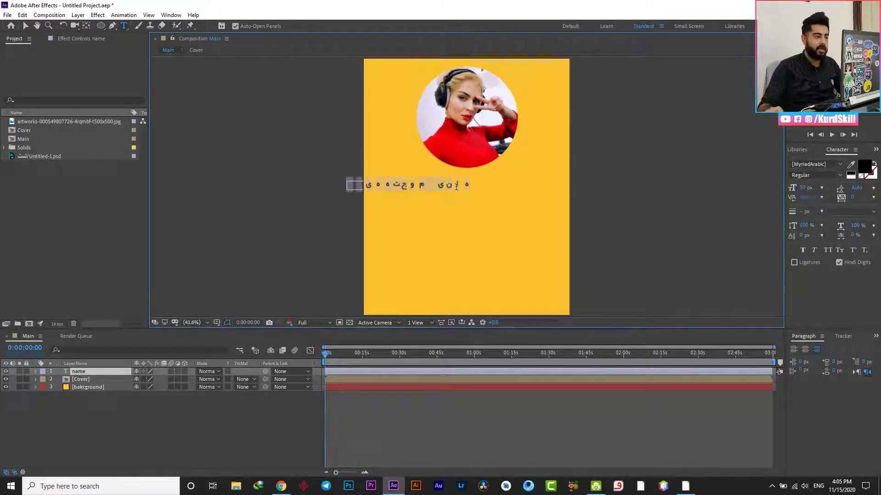
Step: Search fonts for 'iran' and apply IRANYekan ExtraBold to the title text
click(832, 163)
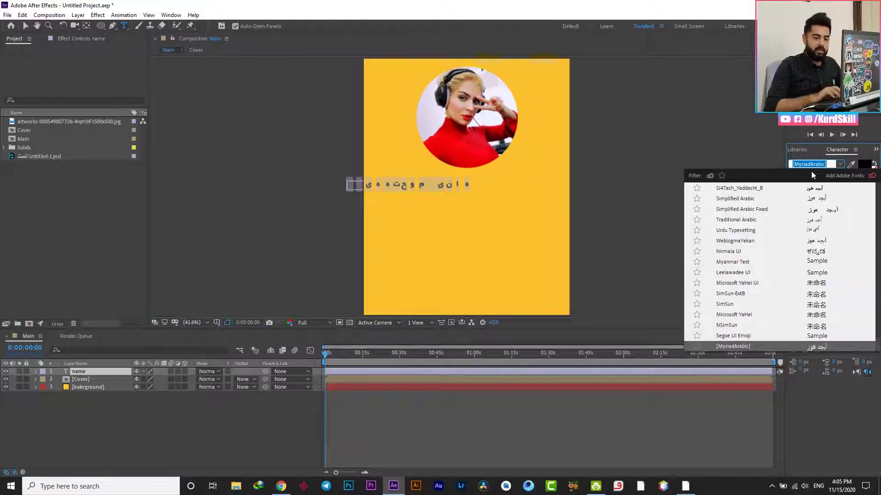
key(alt+shift)
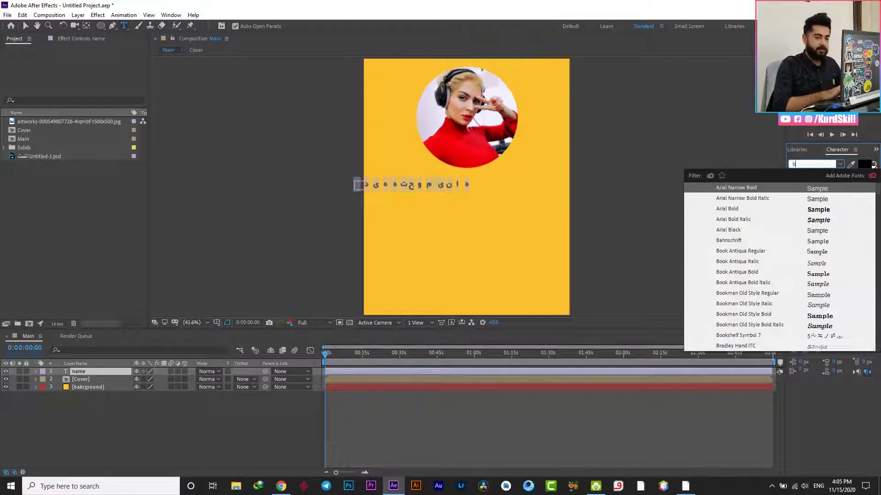
text(ira)
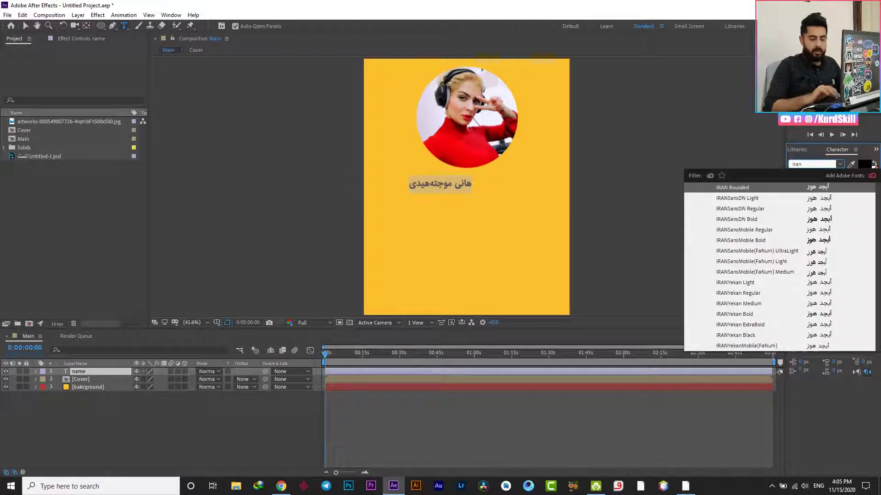
text(n)
key(Down)
key(Down)
key(Down)
key(Down)
key(Down)
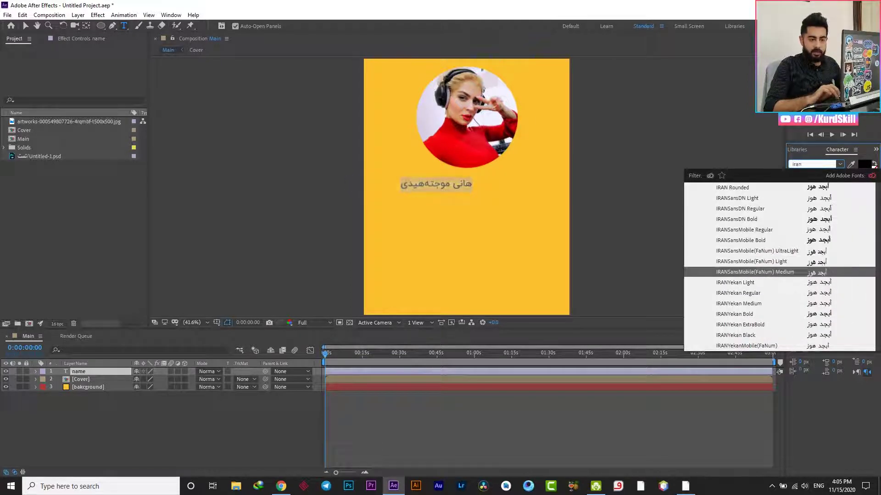
key(Down)
key(Down)
key(Down)
key(Down)
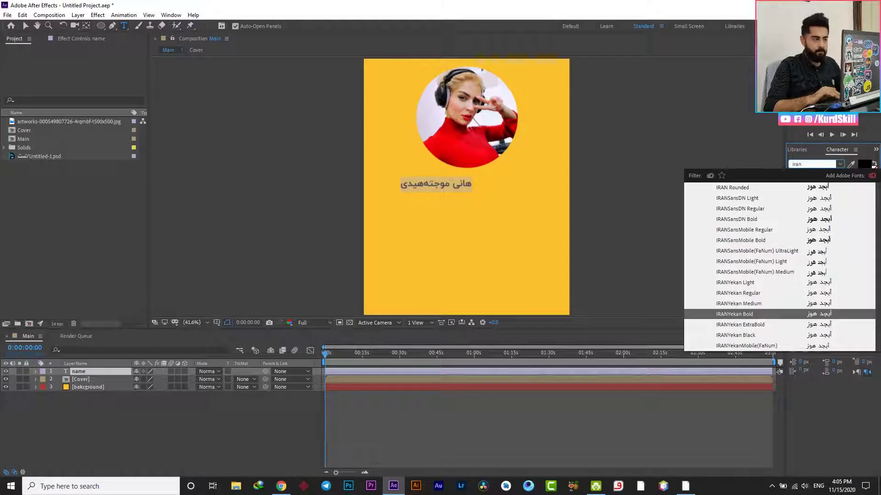
key(Down)
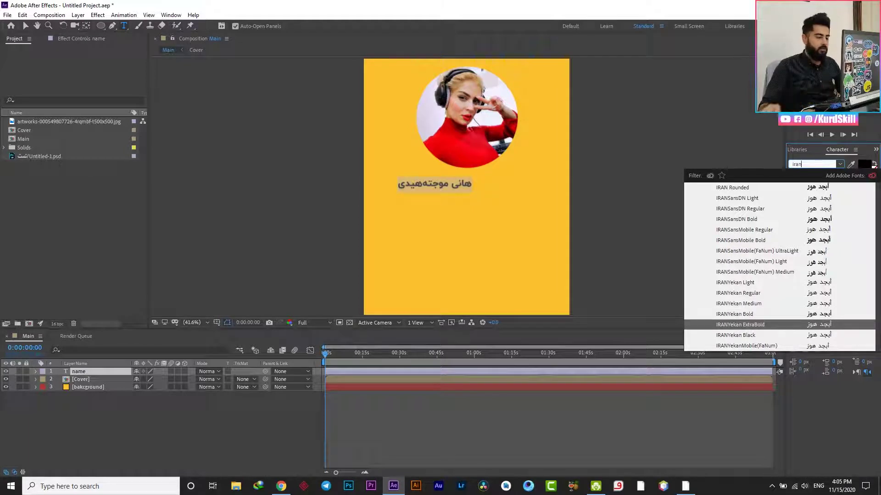
key(Return)
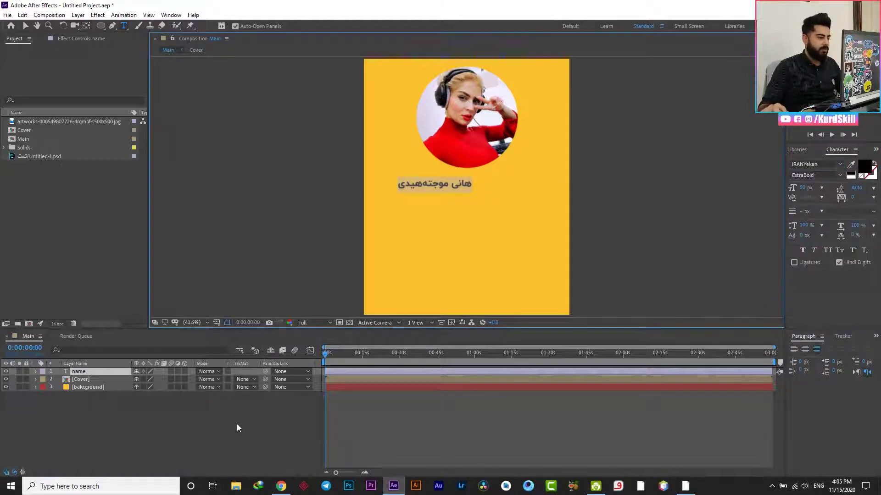
click(237, 424)
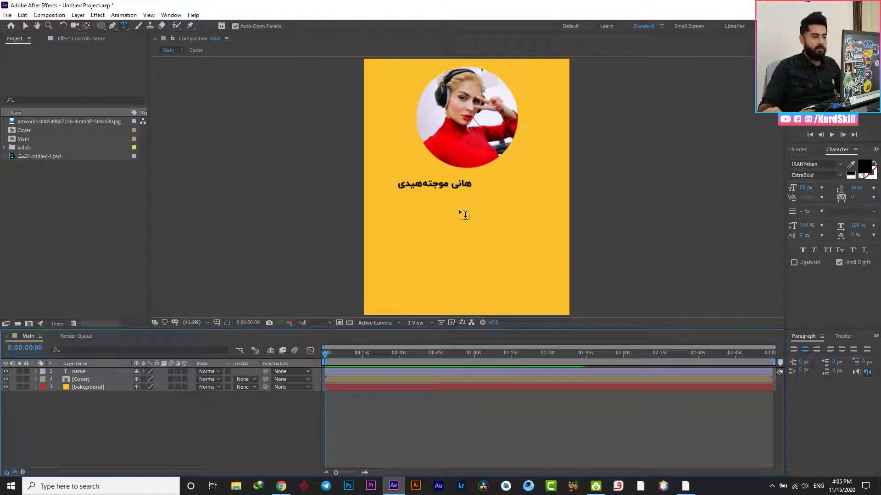
Step: Centre the name title layer horizontally with the Align panel
key(v)
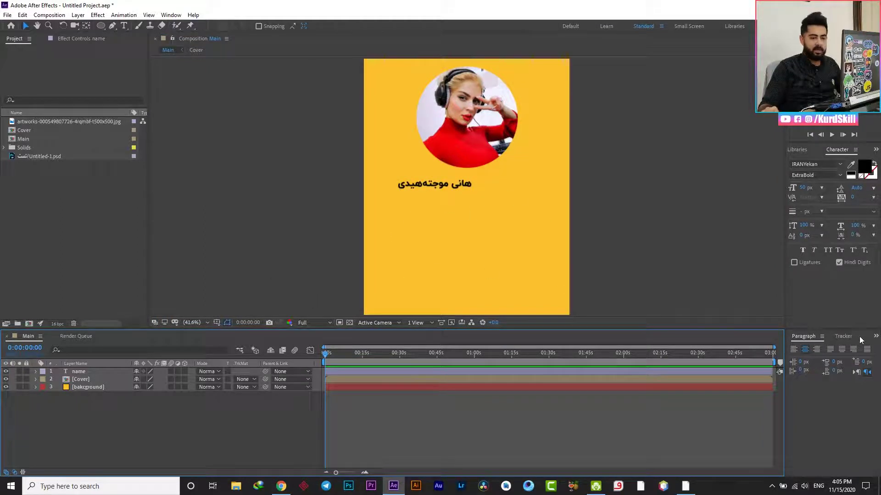
click(860, 337)
click(858, 336)
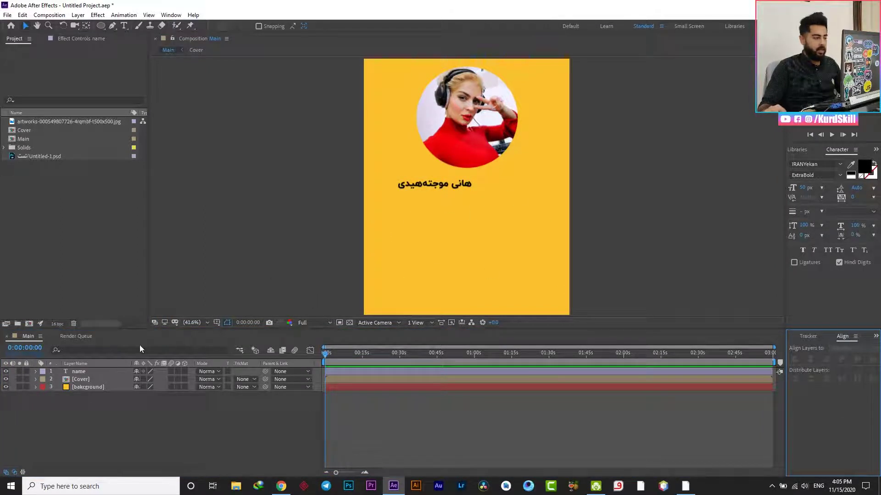
click(90, 373)
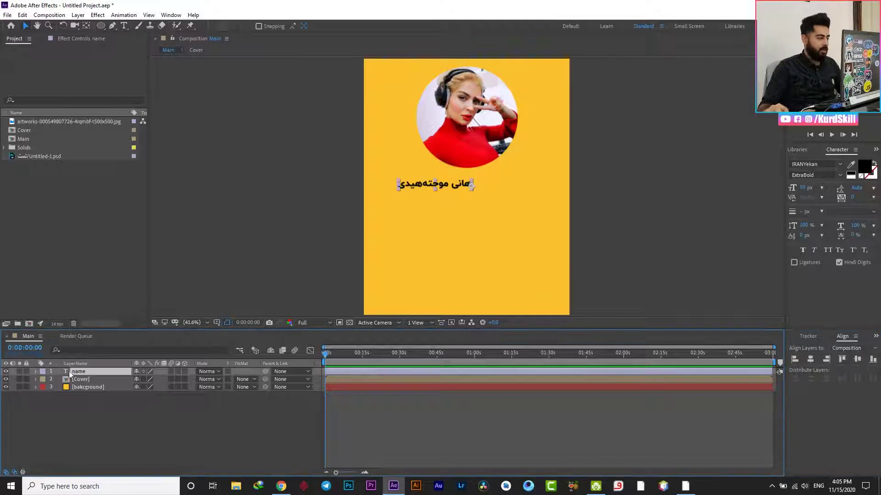
click(811, 362)
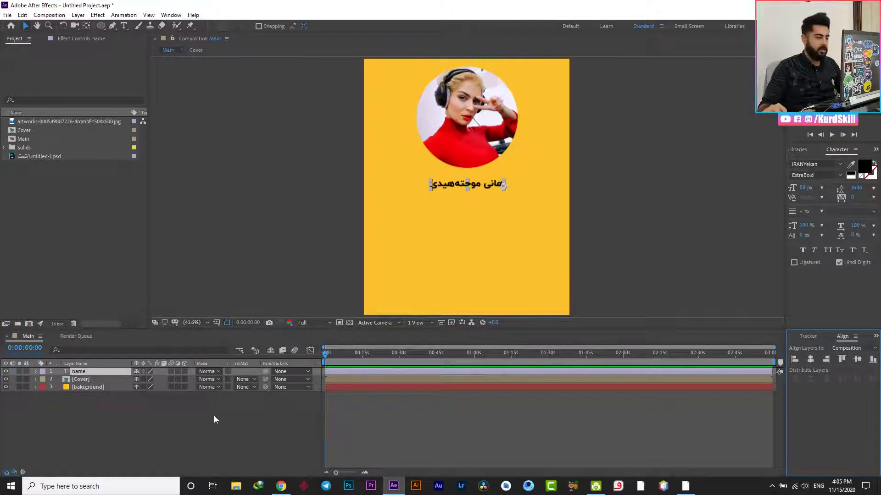
click(283, 414)
Step: Open the Cover composition to inspect it, then return to Main
click(464, 188)
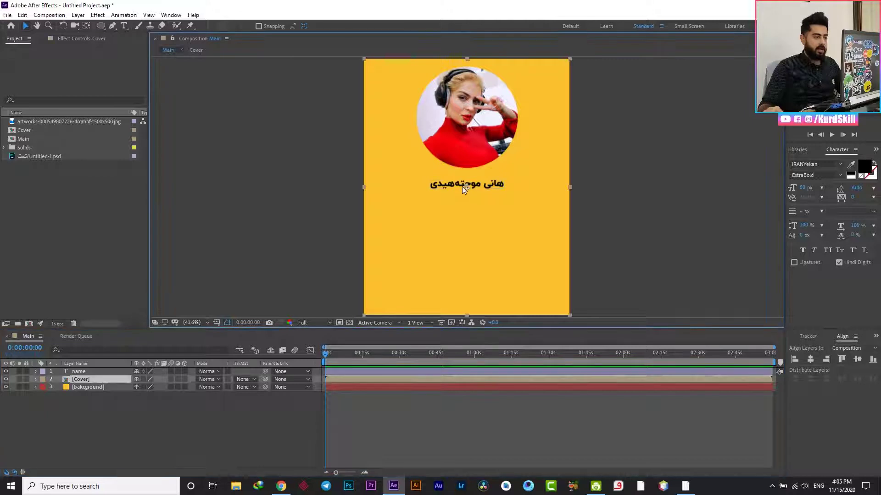
double_click(462, 184)
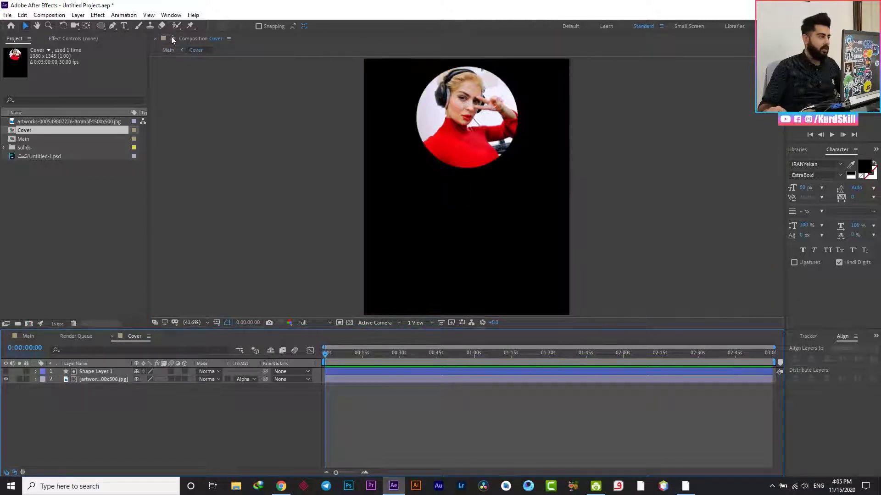
click(84, 337)
click(112, 337)
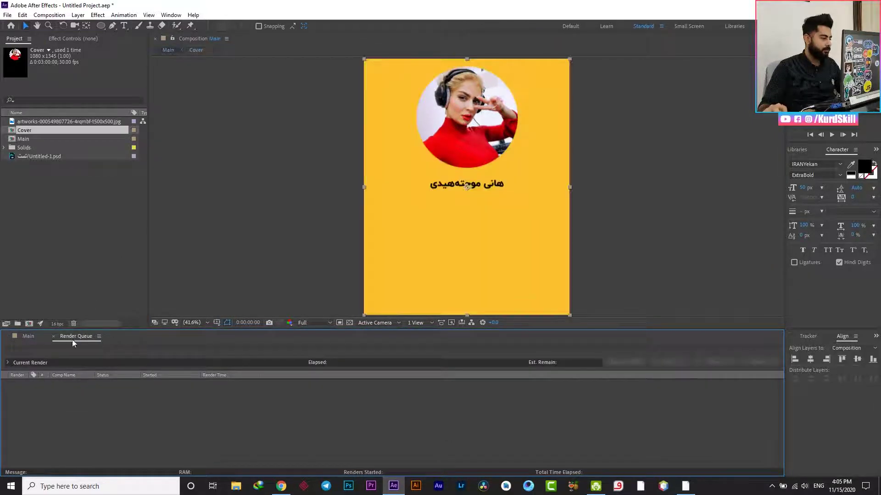
click(27, 336)
Step: Check the name title's fill colour in the Character panel, keeping it near-black
click(95, 372)
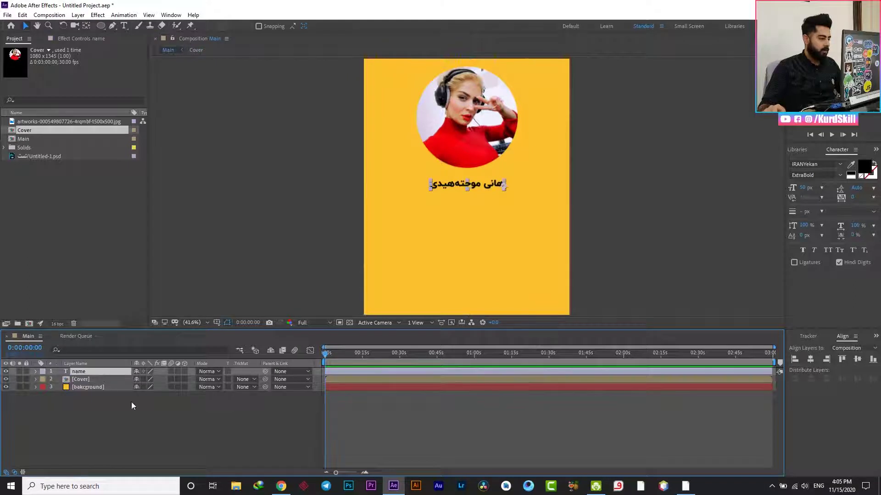
double_click(474, 185)
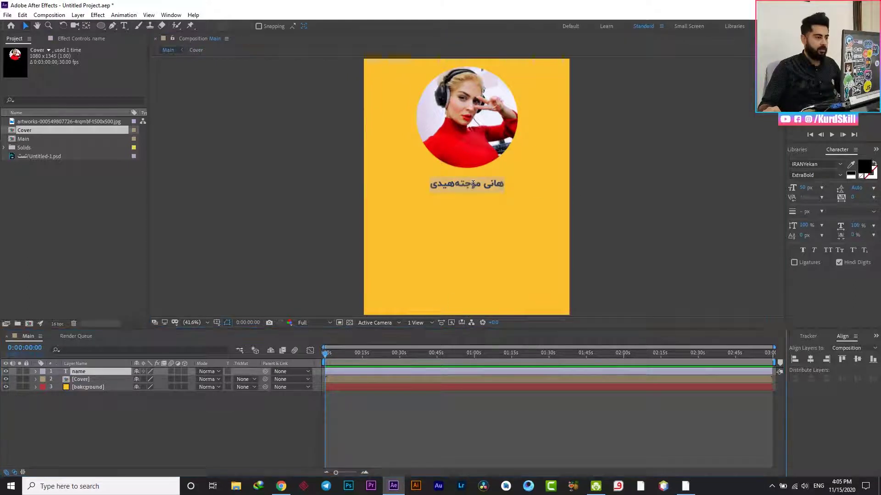
click(864, 170)
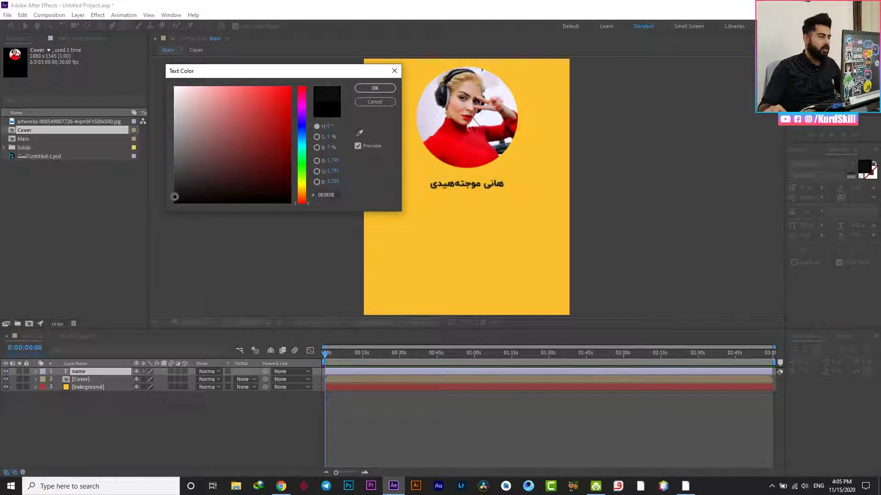
click(375, 88)
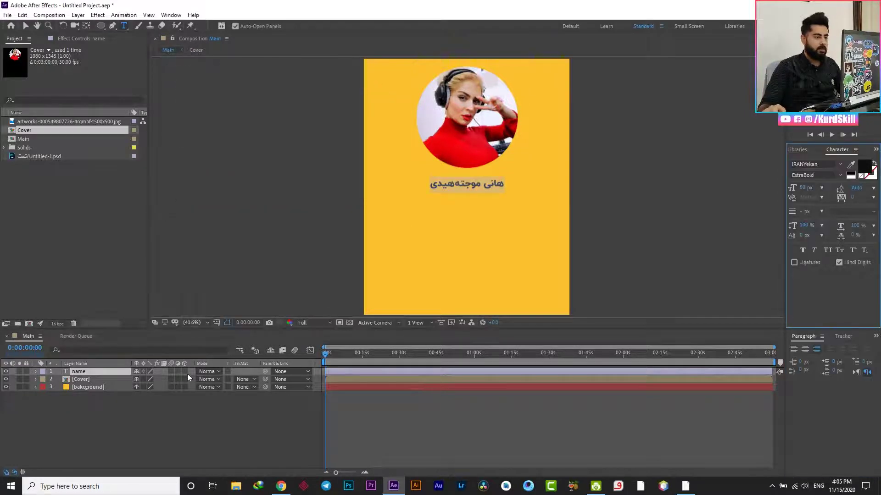
click(144, 433)
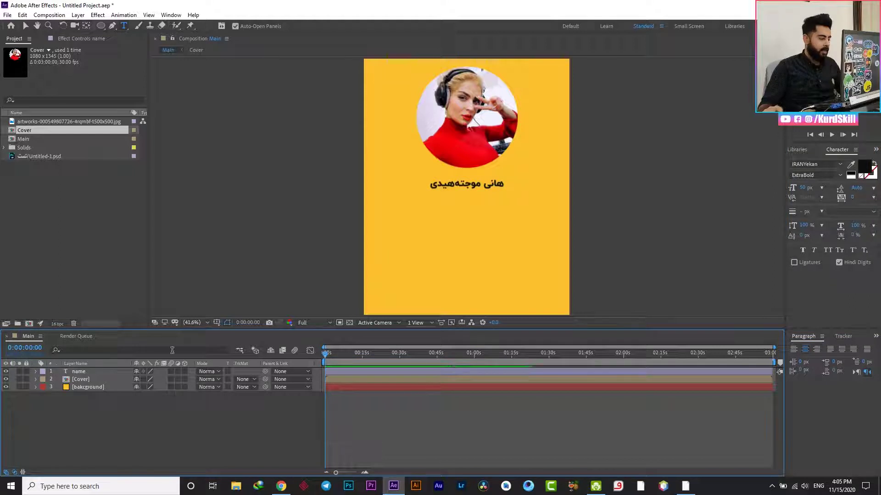
click(97, 372)
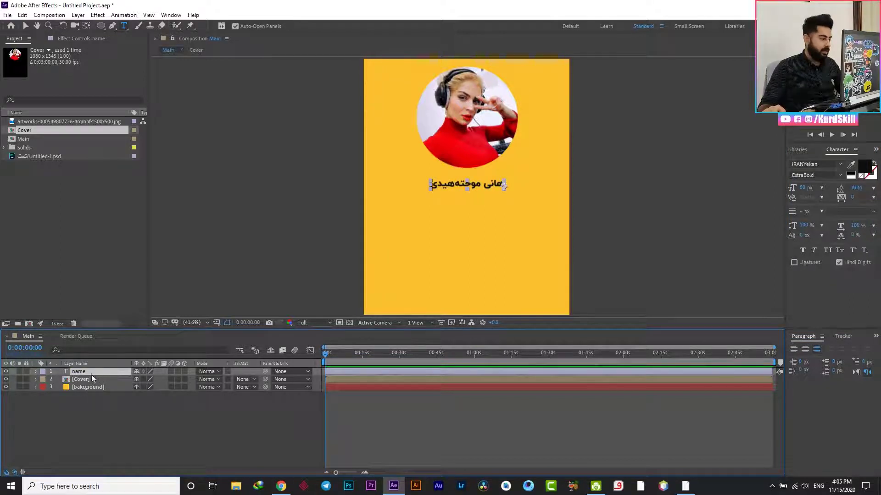
Step: Duplicate the name layer, move the copy lower, and change its text to سکالا
key(ctrl+d)
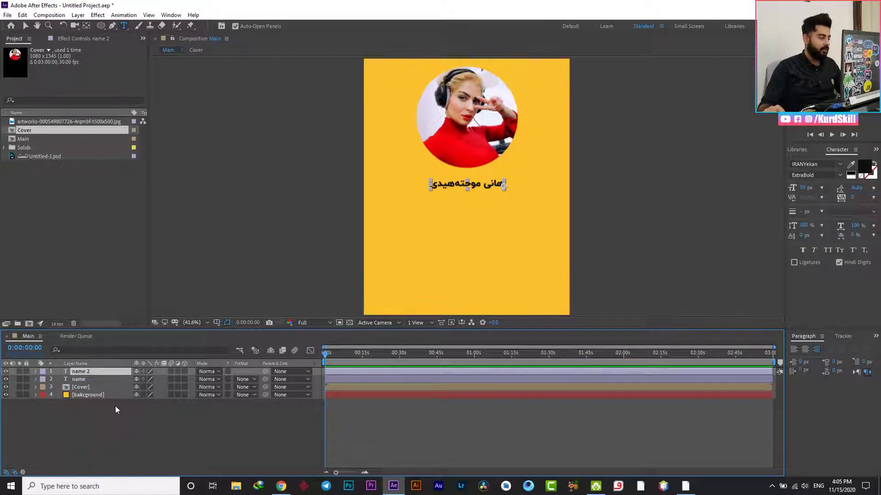
key(p)
drag(154, 380, 183, 382)
click(452, 201)
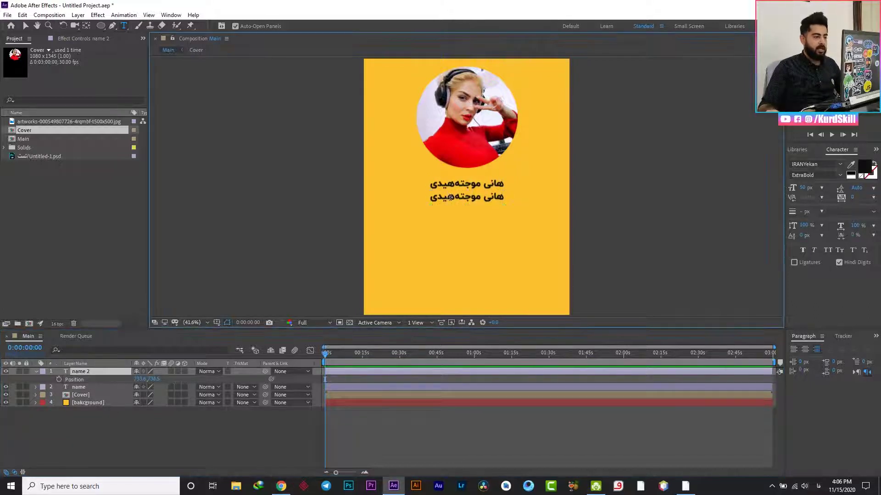
key(ctrl+a)
text(سکالا)
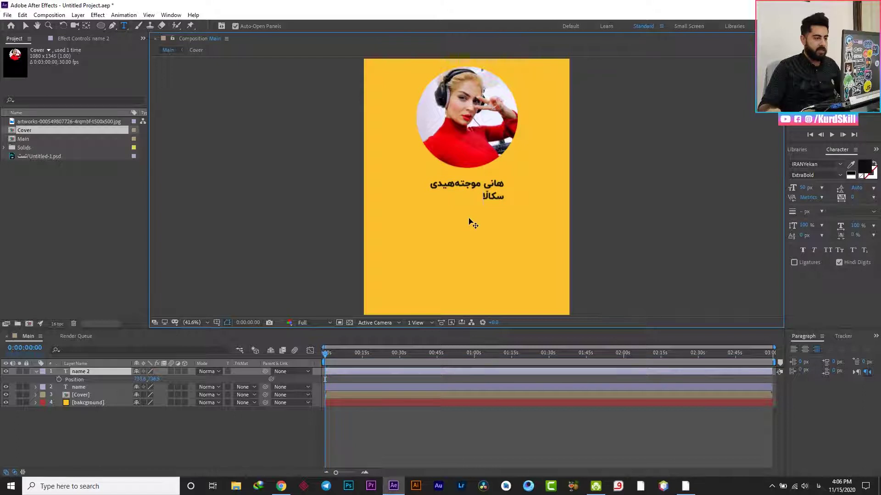
Step: Set the سکالا line to 45 px in Bold weight
key(ctrl+a)
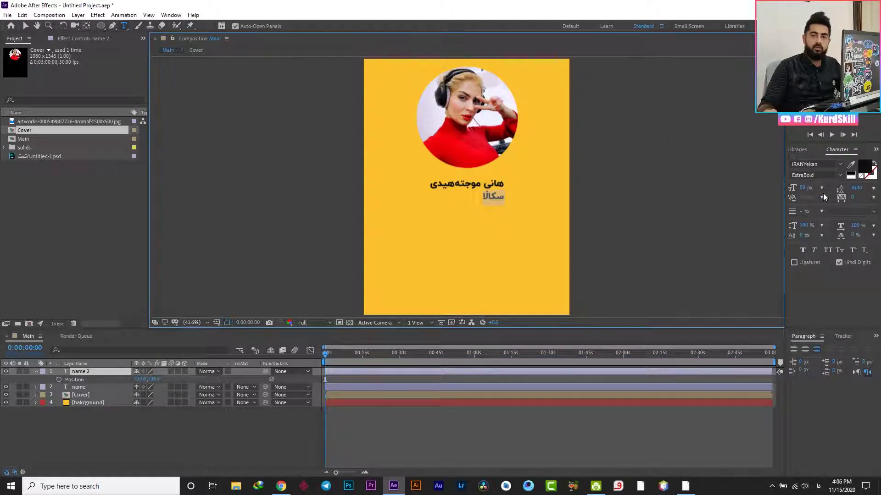
click(805, 188)
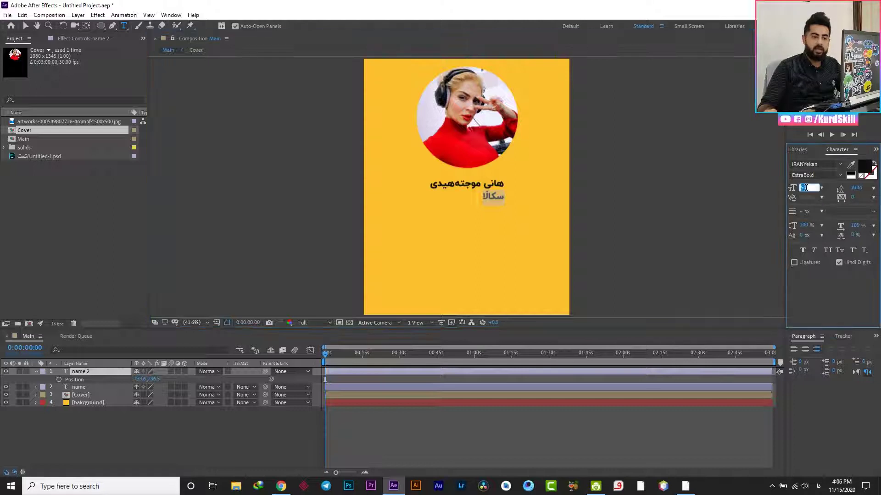
text(45)
key(Return)
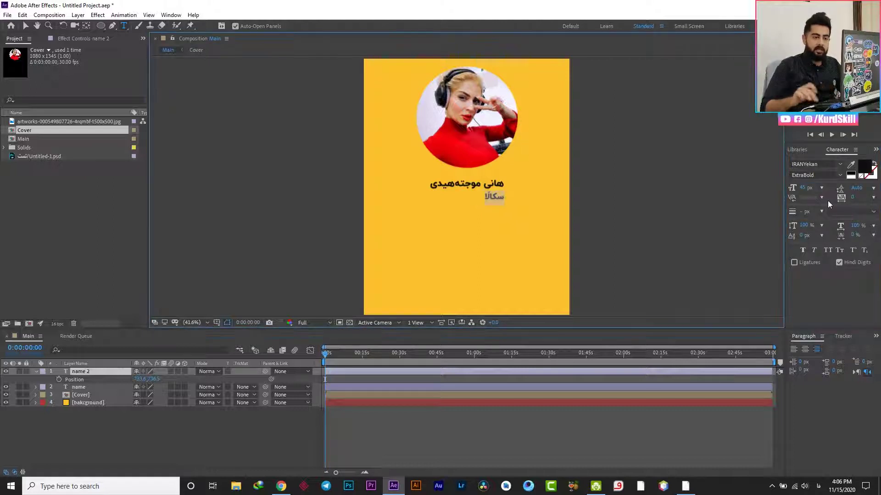
click(840, 176)
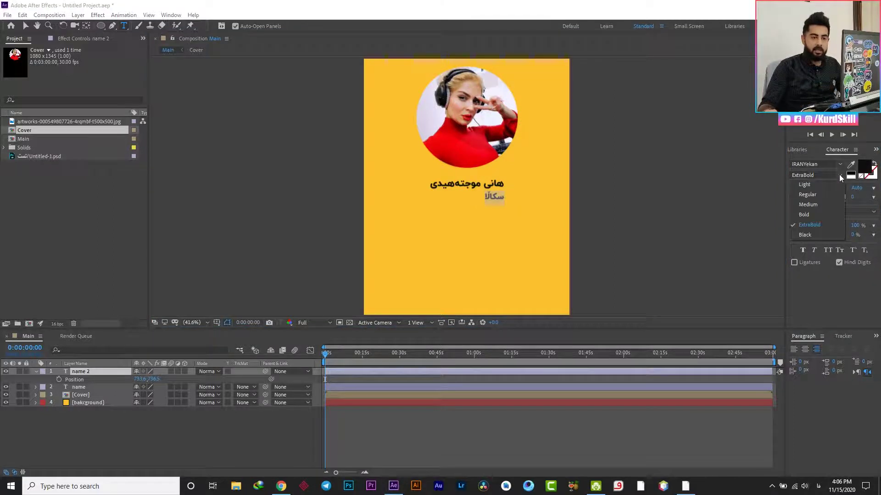
click(816, 205)
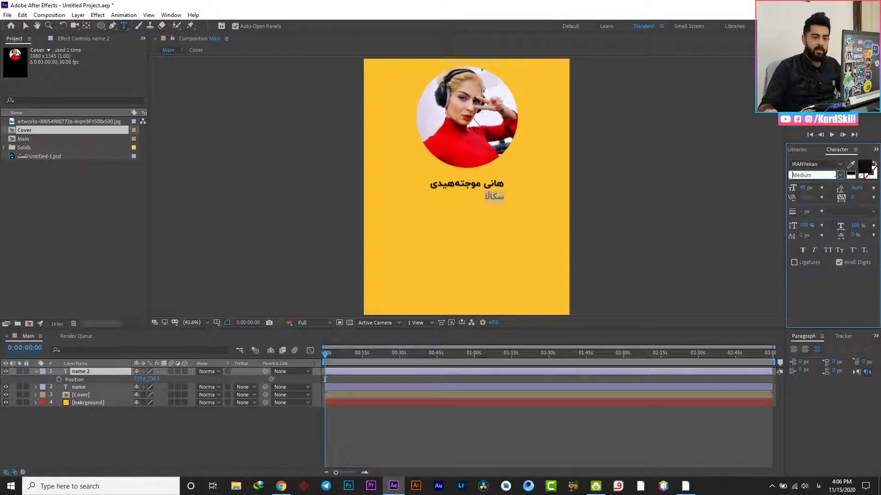
click(837, 176)
click(815, 214)
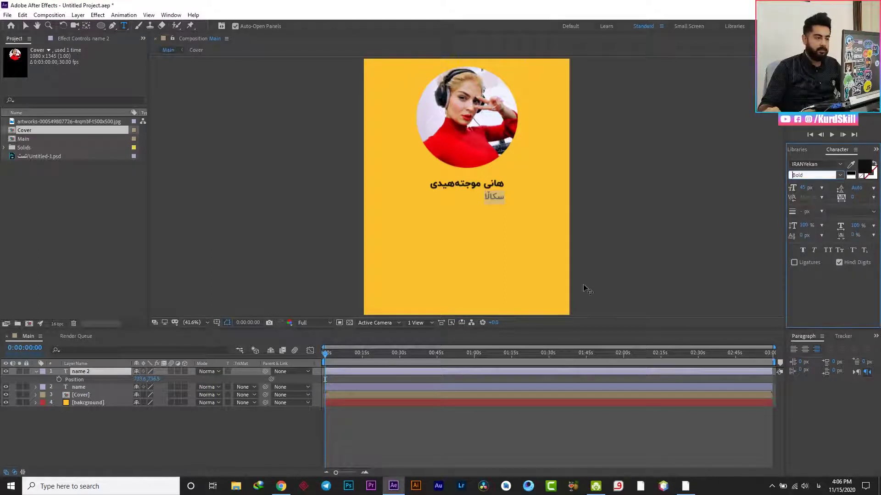
Step: Centre the سکالا line horizontally with the Align panel
click(844, 336)
click(852, 337)
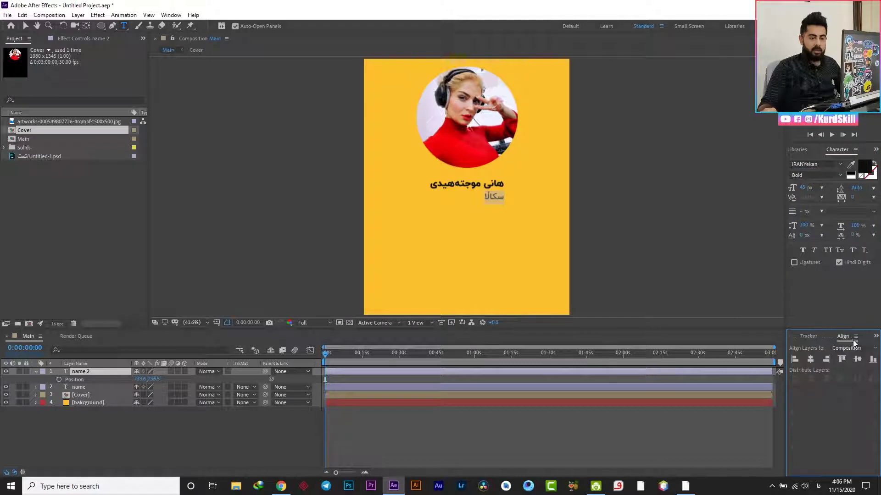
click(810, 360)
click(221, 439)
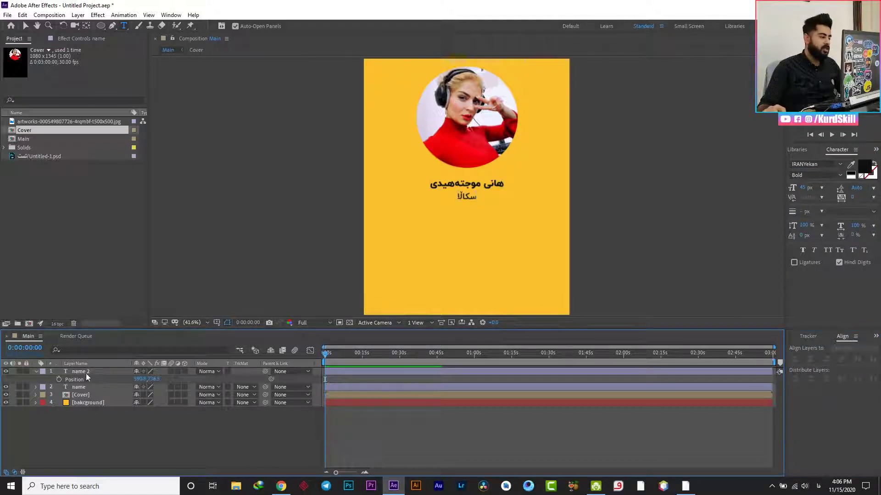
click(35, 372)
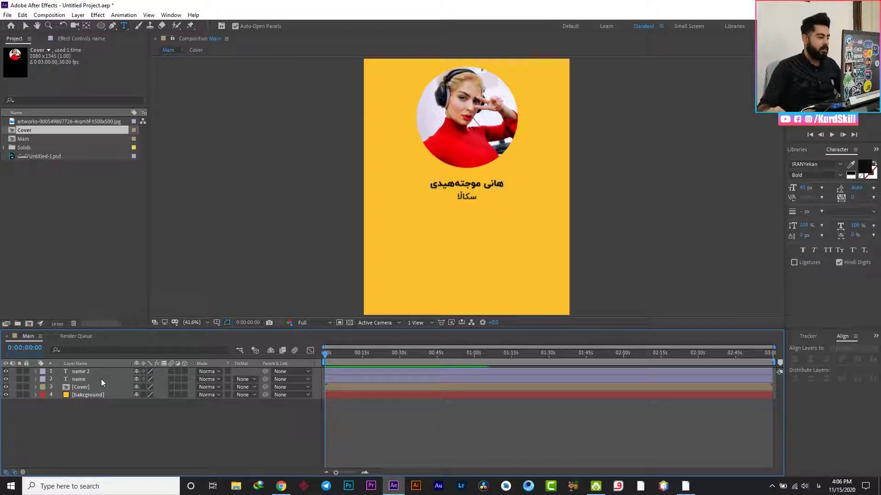
Step: Precompose the name and name 2 title layers into a composition named 'text'
click(101, 379)
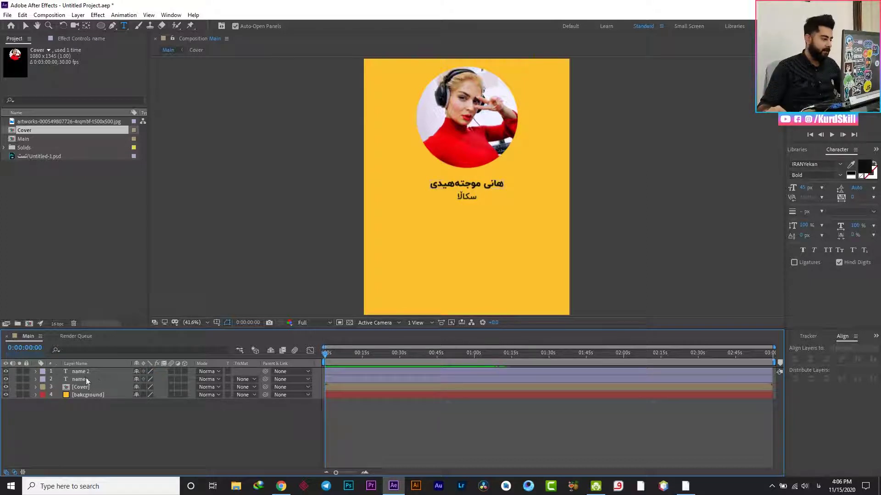
shift+click(94, 372)
right_click(101, 373)
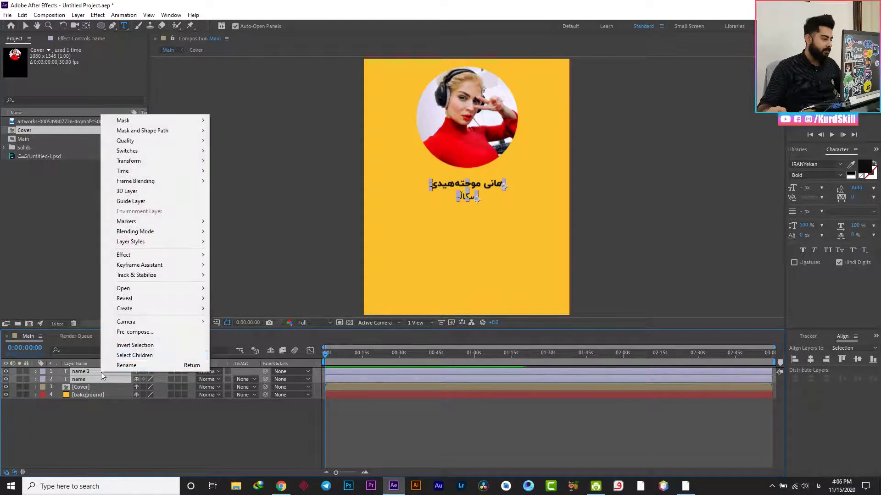
click(134, 332)
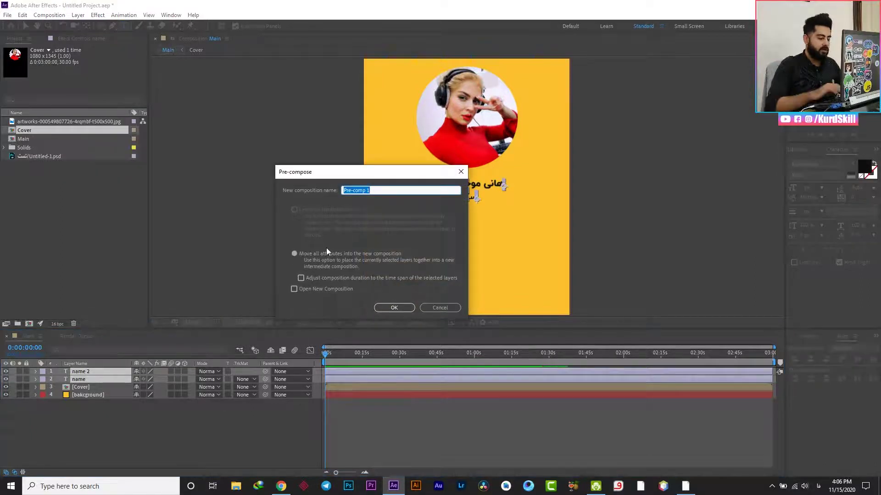
text(نا)
key(BackSpace)
key(BackSpace)
key(alt+shift)
text(t)
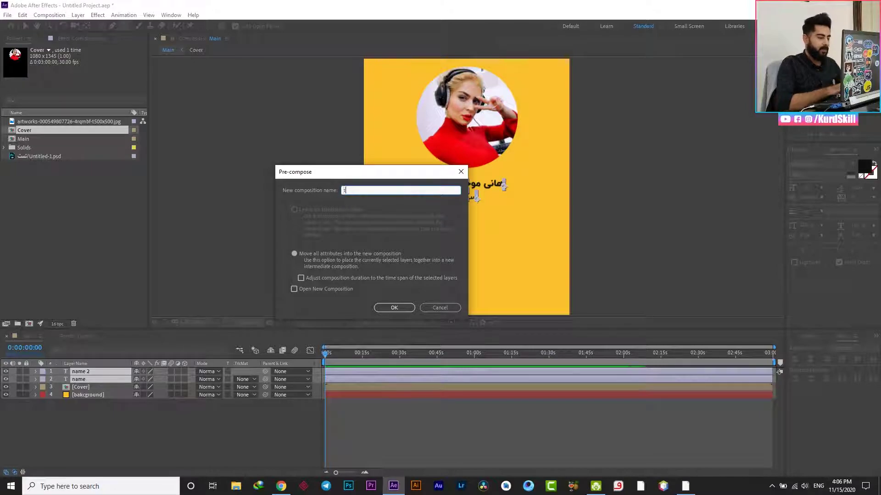
text(ext)
key(Return)
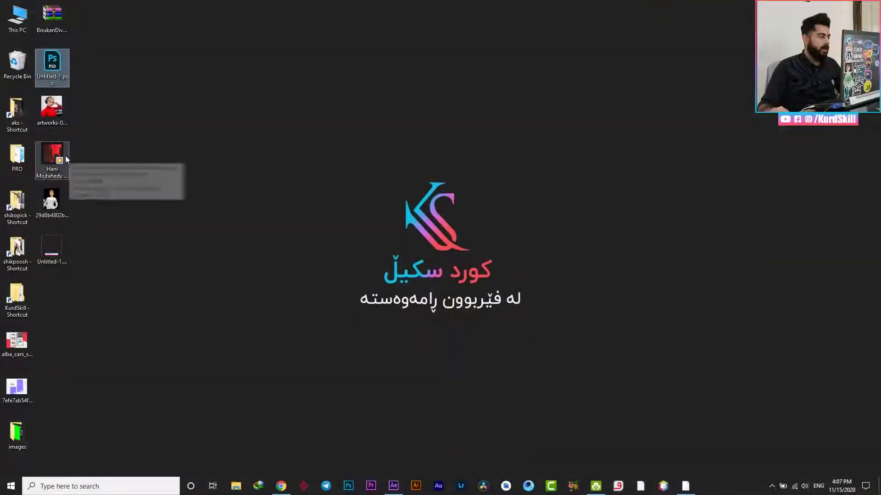
Step: Drag the song's mp3 from the desktop into the After Effects Project panel
mouse_move(52, 156)
mouse_down()
mouse_move(400, 466)
mouse_move(63, 227)
mouse_up()
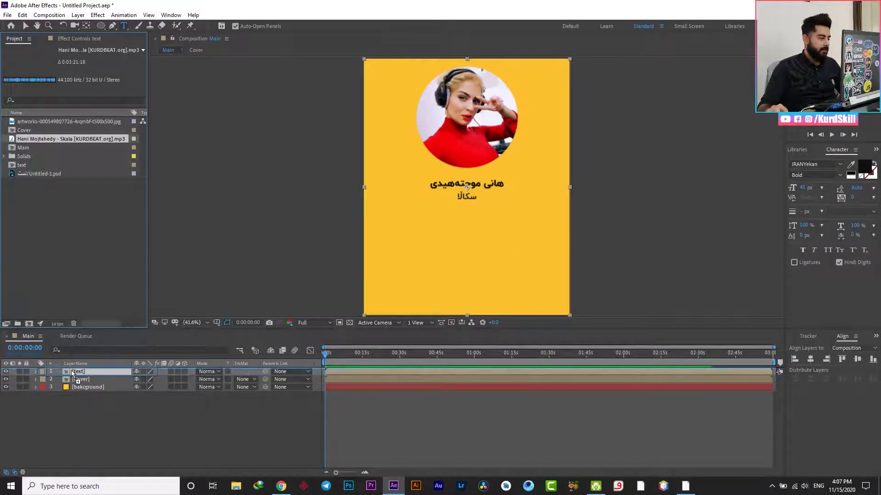
Step: Add the song mp3 as the top layer of Main and bring up the timeline's new-layer menu
drag(45, 221, 40, 396)
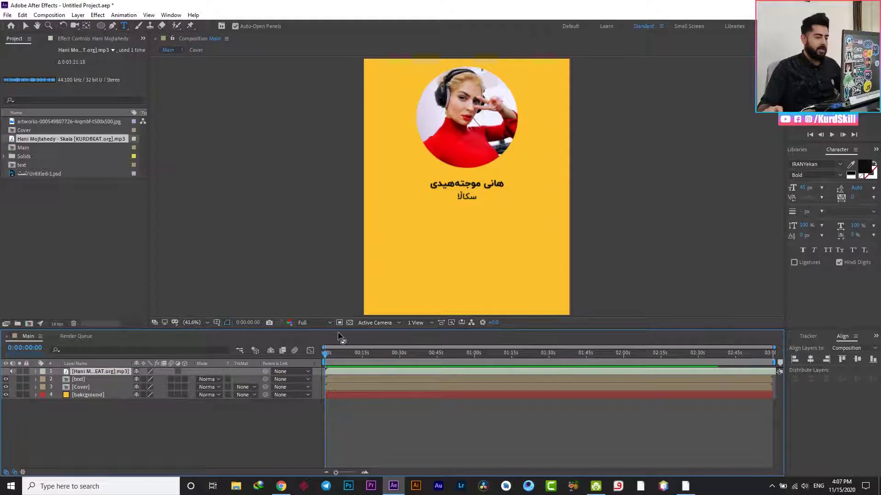
click(126, 427)
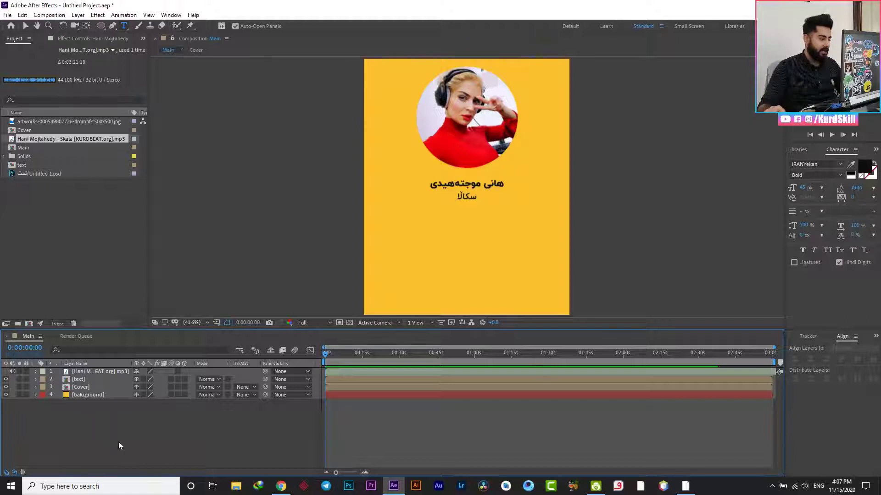
right_click(102, 432)
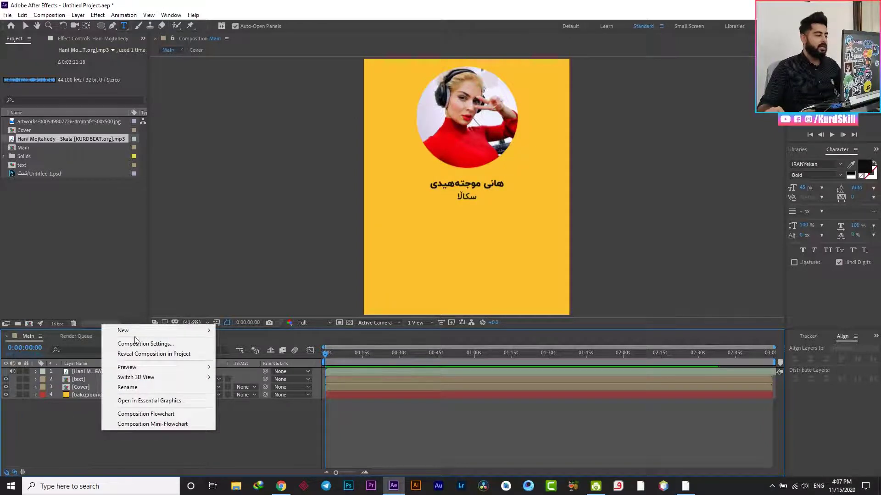
Step: Create a new comp-sized solid named 'wave form' via New > Solid
mouse_move(135, 332)
click(237, 354)
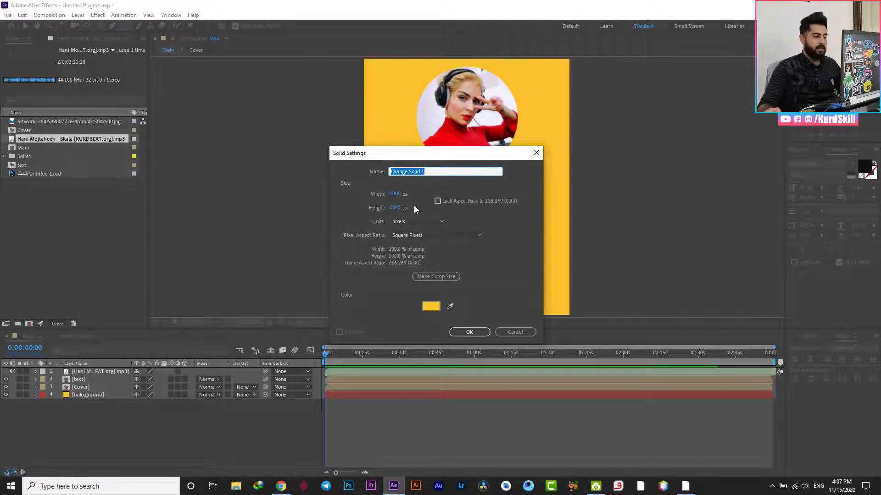
text(w)
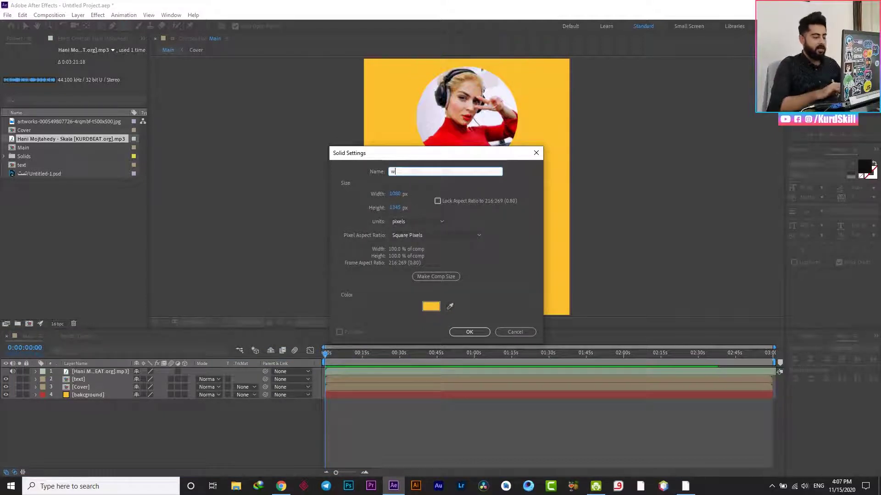
text(ave f)
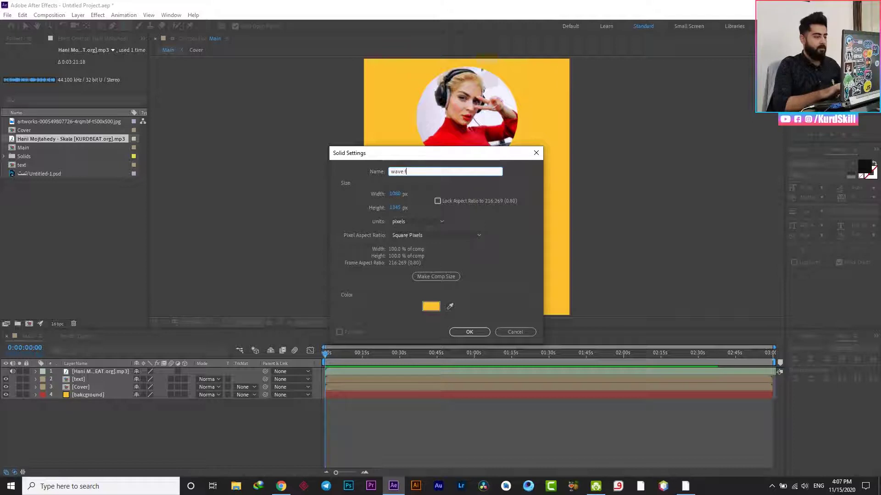
text(orm)
key(Return)
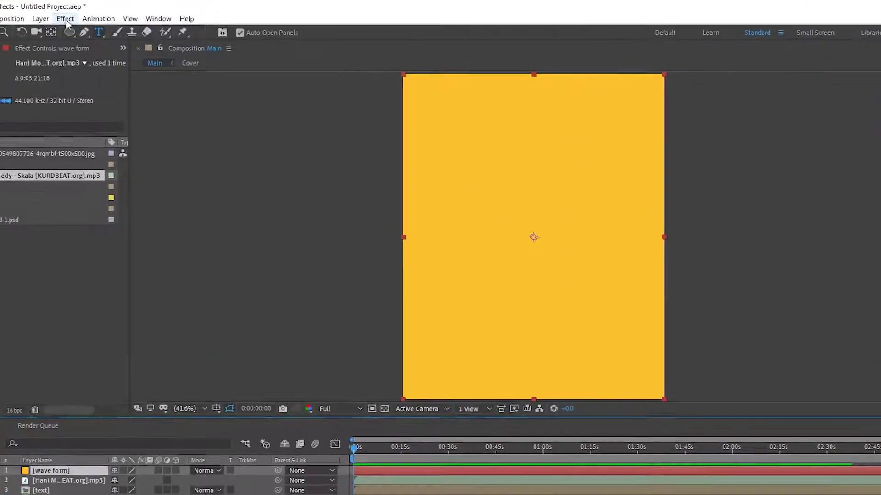
Step: Apply Generate > Audio Spectrum to wave form and lower its Position Y to about 808.5
click(98, 15)
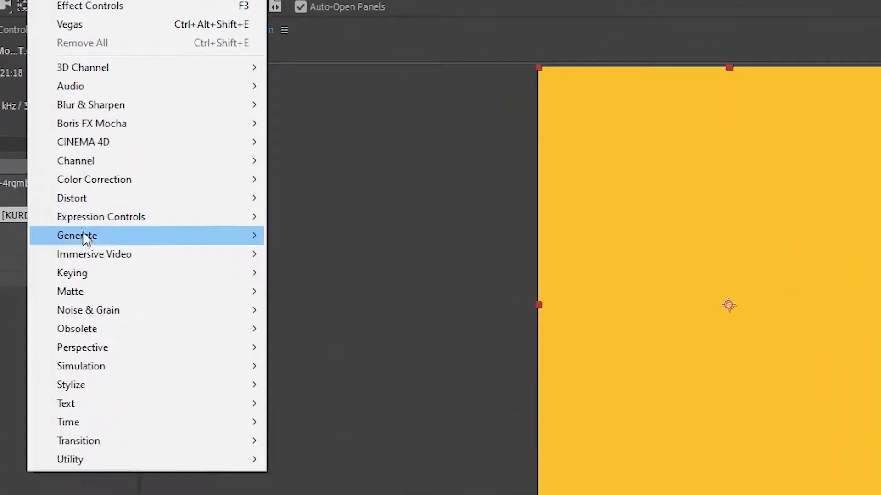
mouse_move(72, 199)
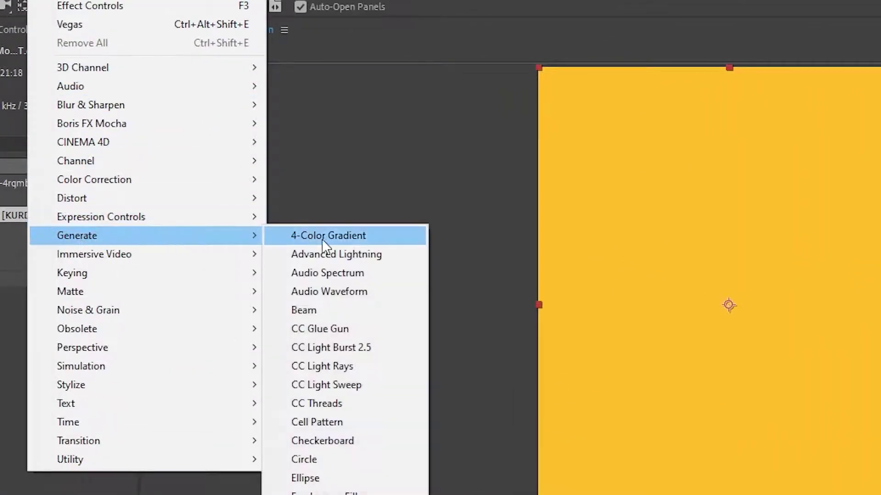
click(336, 280)
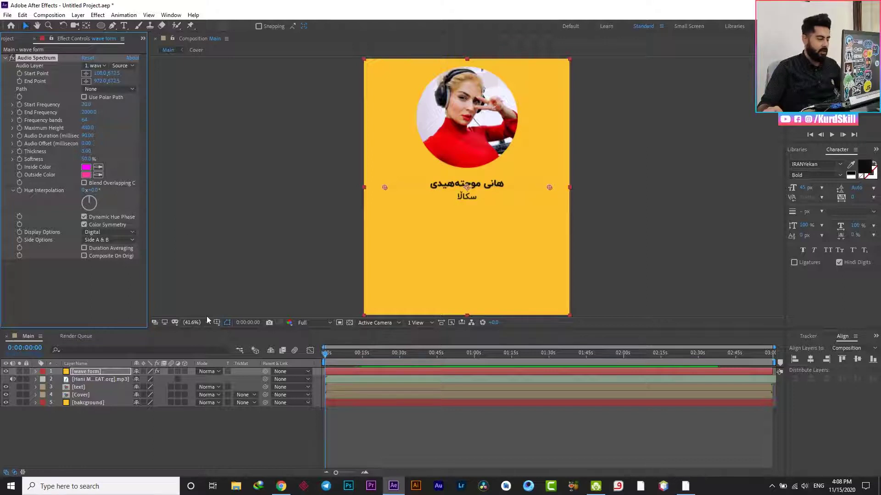
key(p)
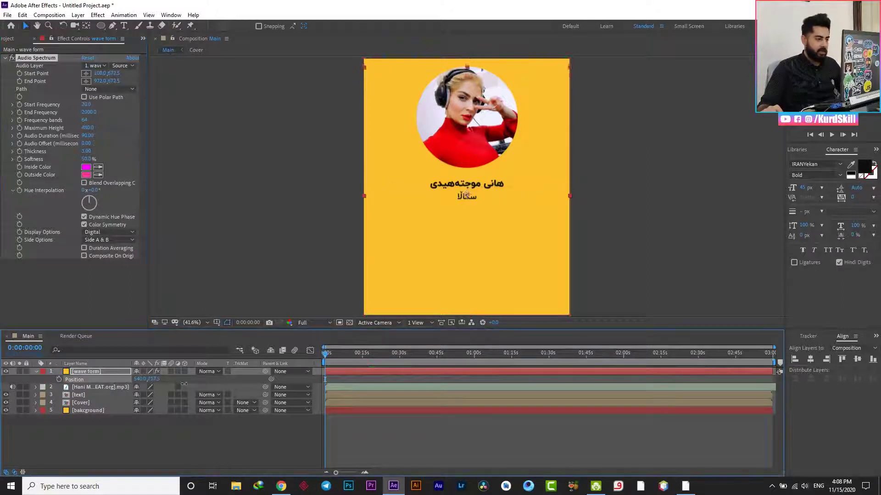
drag(184, 383, 185, 388)
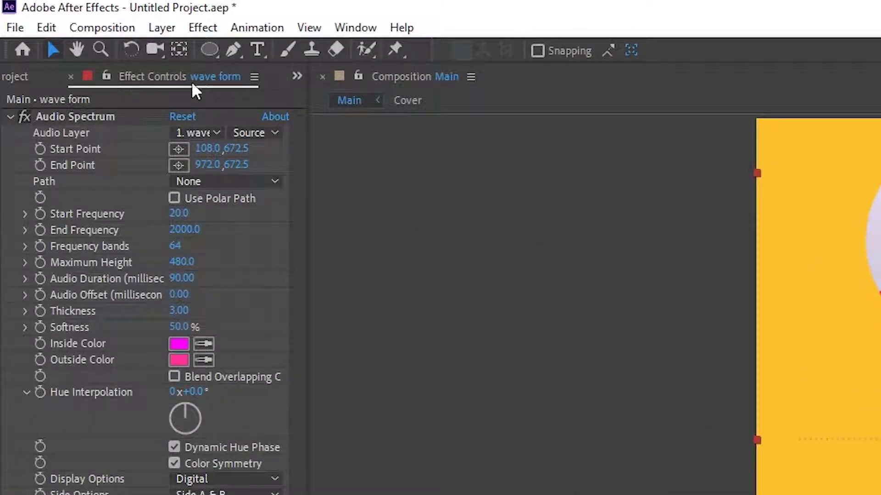
Step: Set the Audio Spectrum's Audio Layer to the song's mp3
click(342, 28)
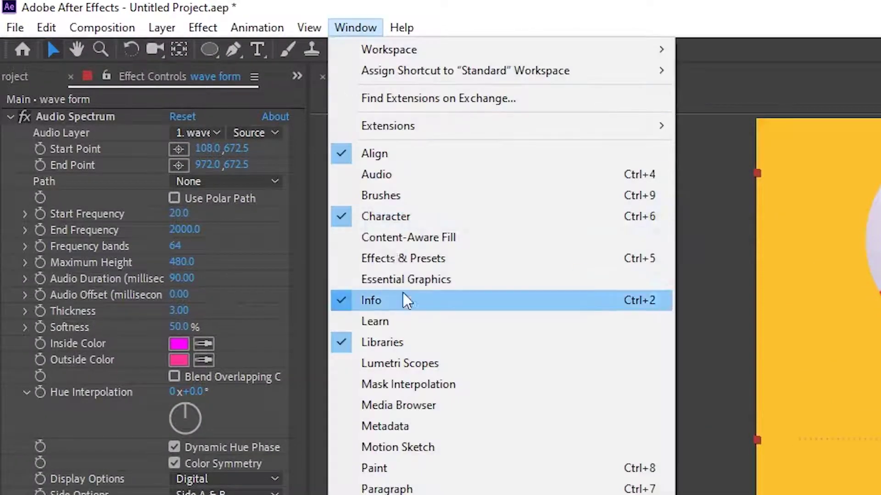
click(285, 488)
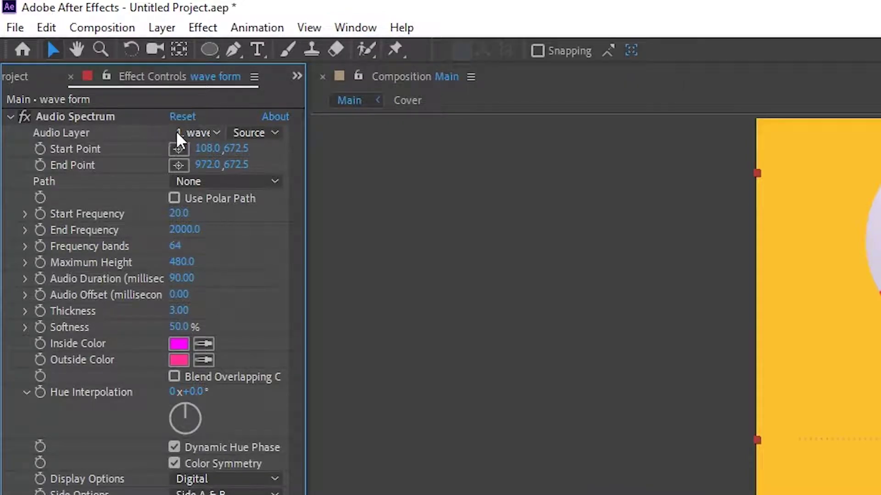
click(214, 132)
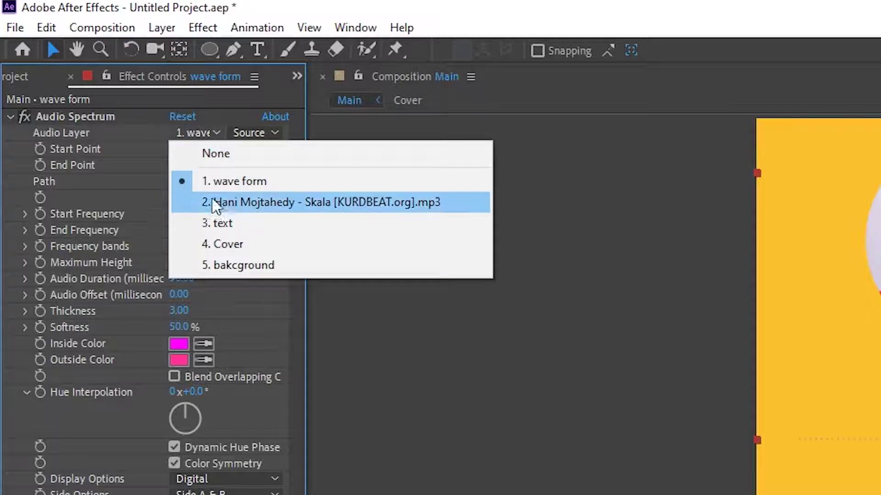
click(286, 201)
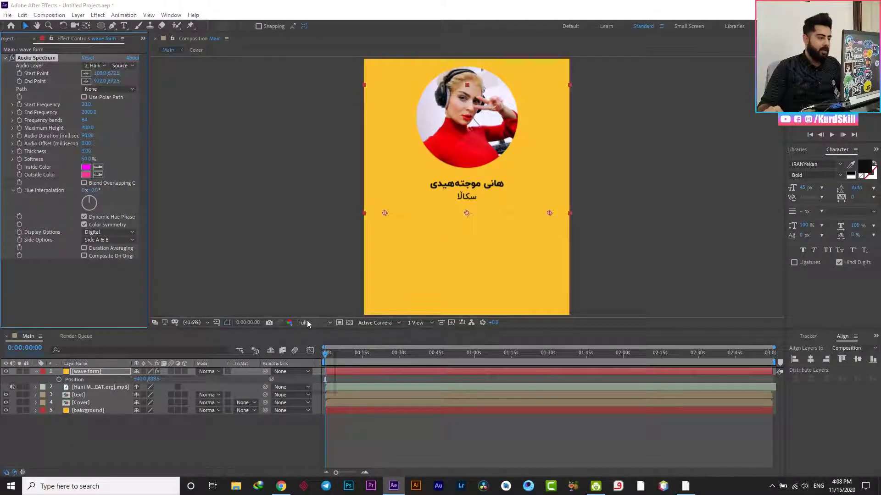
Step: Preview at Third resolution from 0:00:27:03, then nudge the waveform's Position Y down to 825.5
click(313, 323)
click(314, 374)
click(392, 353)
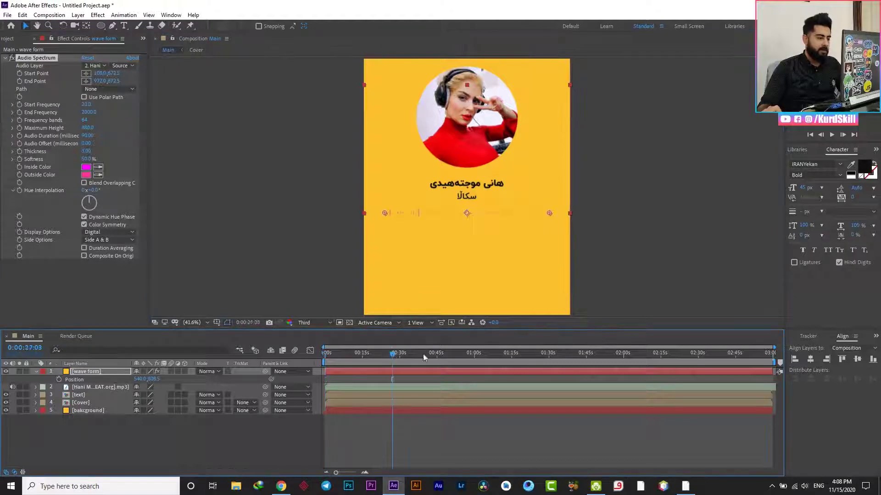
key(space)
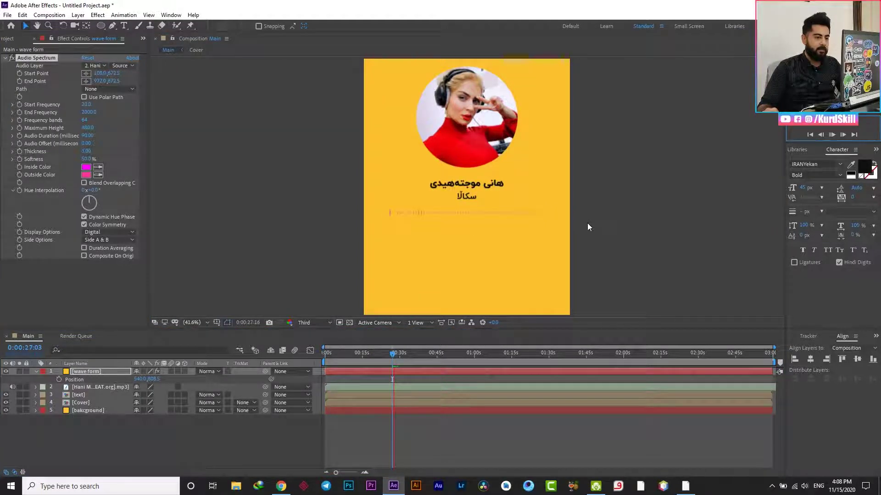
click(832, 135)
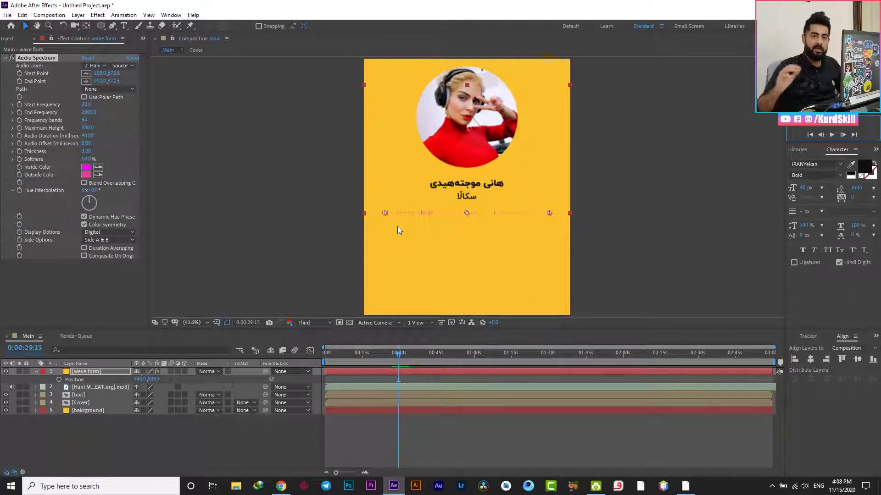
drag(151, 383, 173, 397)
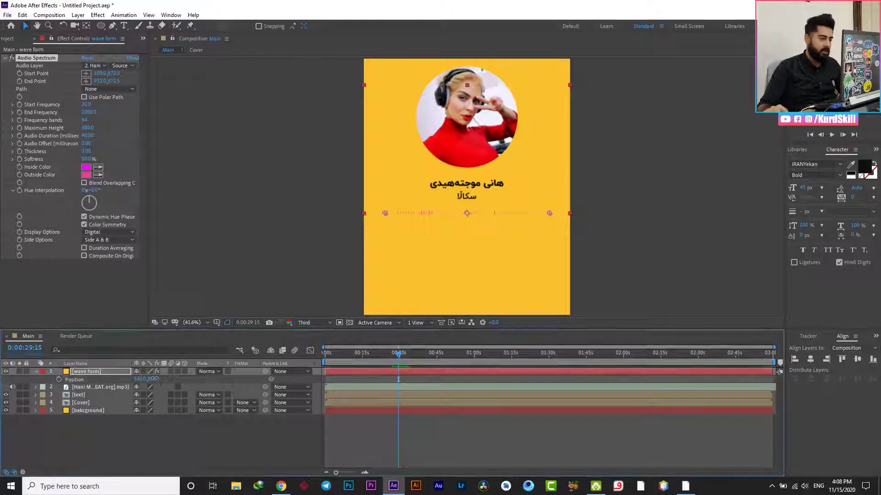
click(148, 432)
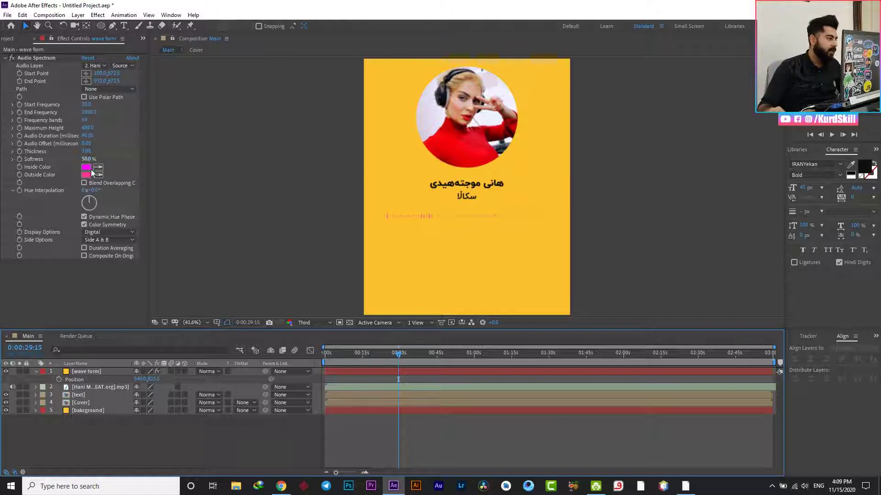
Step: Make the Audio Spectrum's inside and outside colours dark, matching the black title text
click(86, 167)
click(359, 134)
click(445, 176)
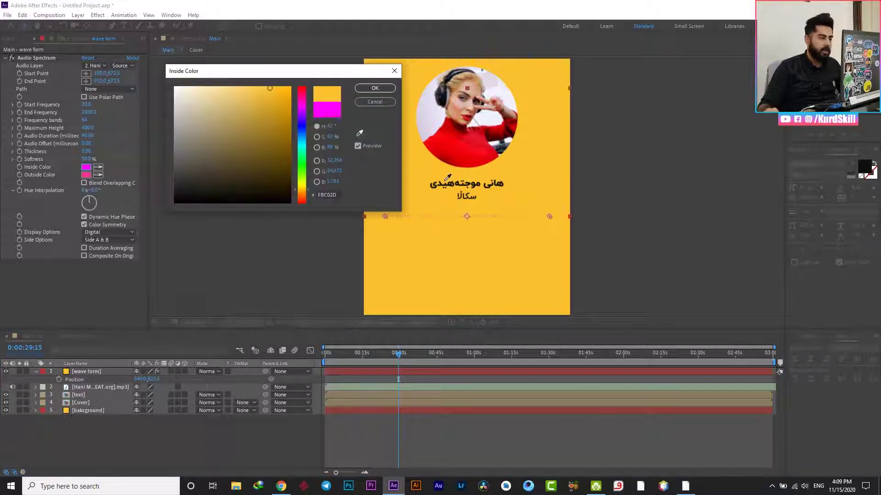
click(254, 173)
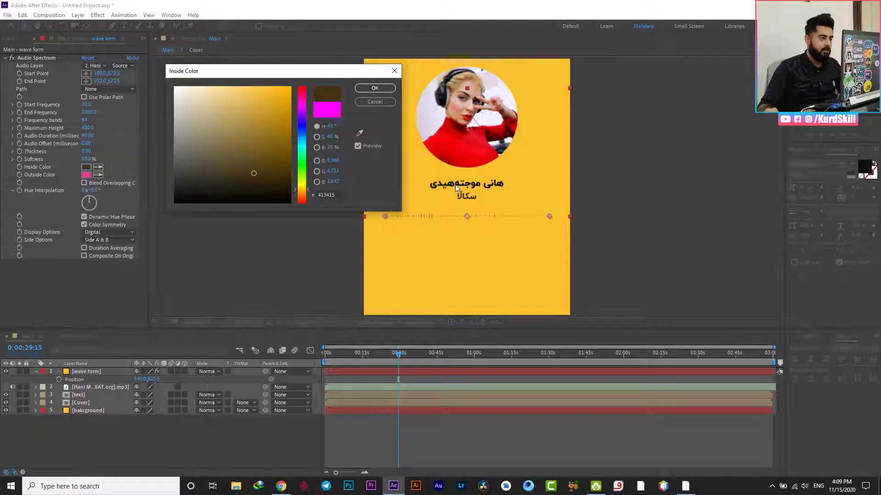
click(359, 133)
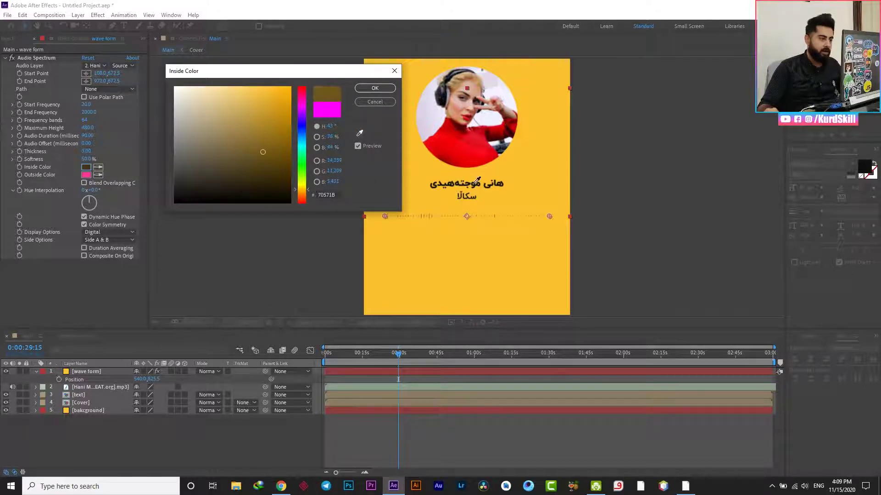
click(373, 91)
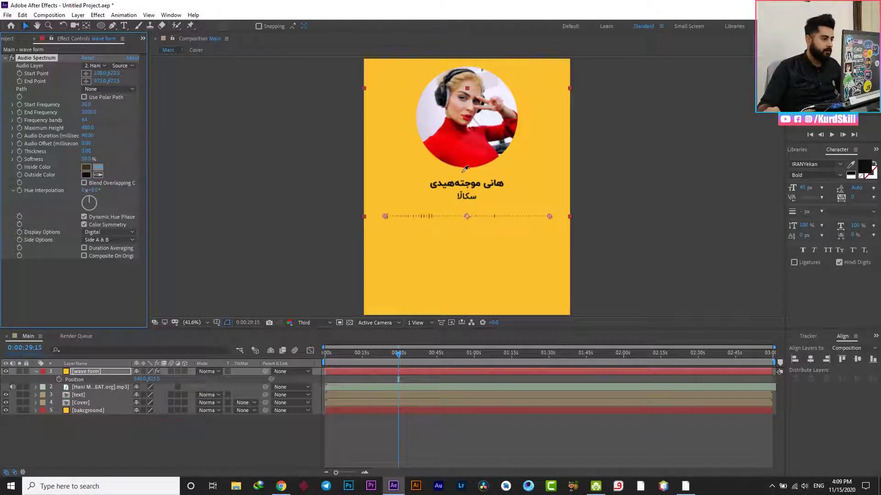
click(477, 183)
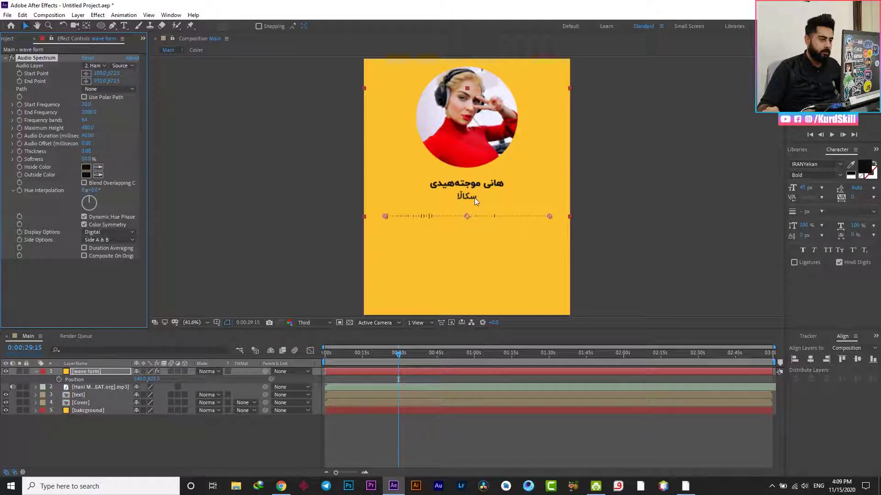
click(106, 281)
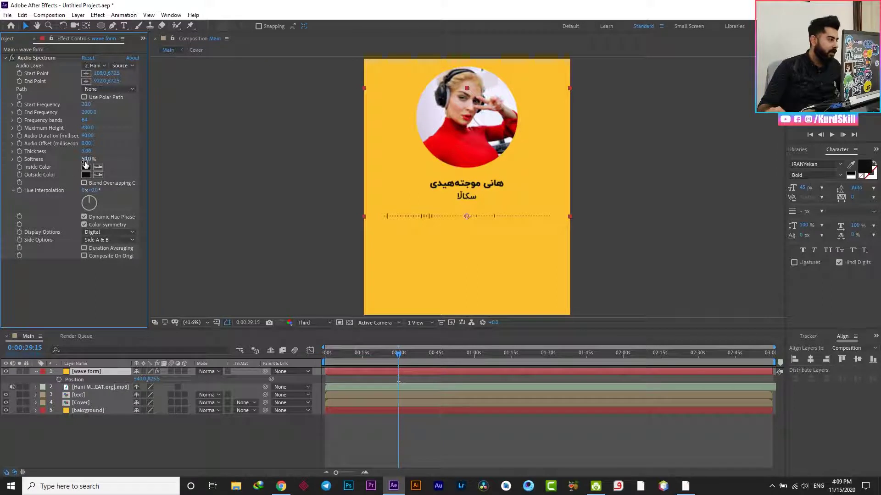
Step: Tune Audio Spectrum: no softness, thicker bars, new maximum height, band count and frequency range
drag(86, 161, 60, 161)
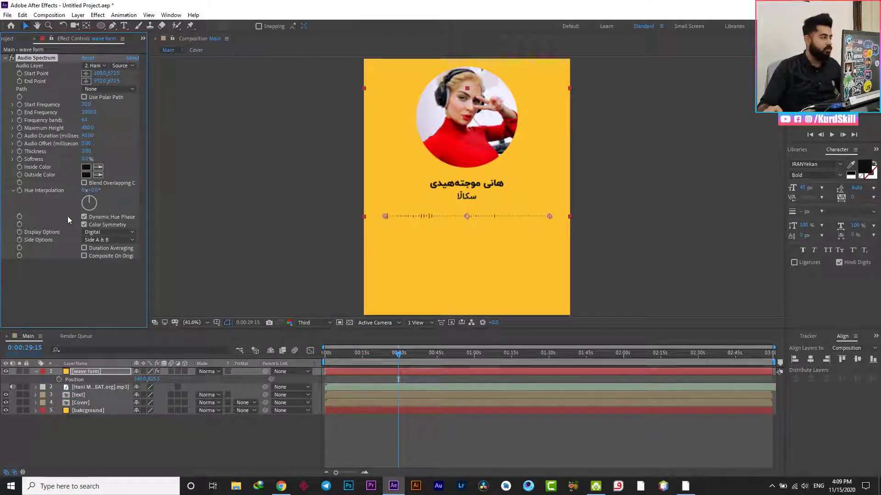
drag(87, 153, 67, 155)
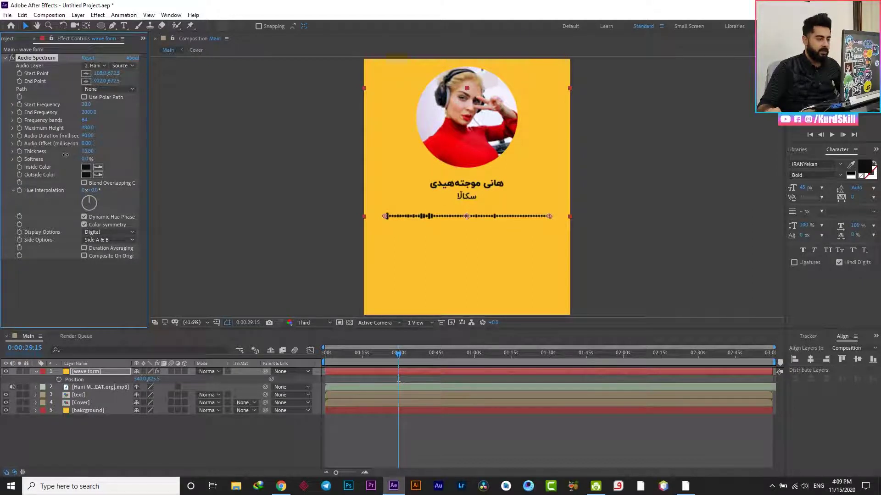
drag(400, 356, 404, 354)
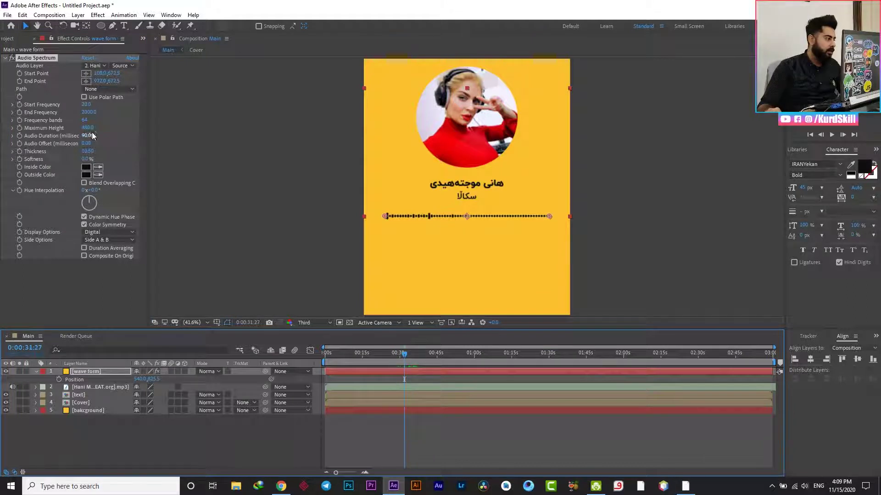
drag(88, 128, 115, 130)
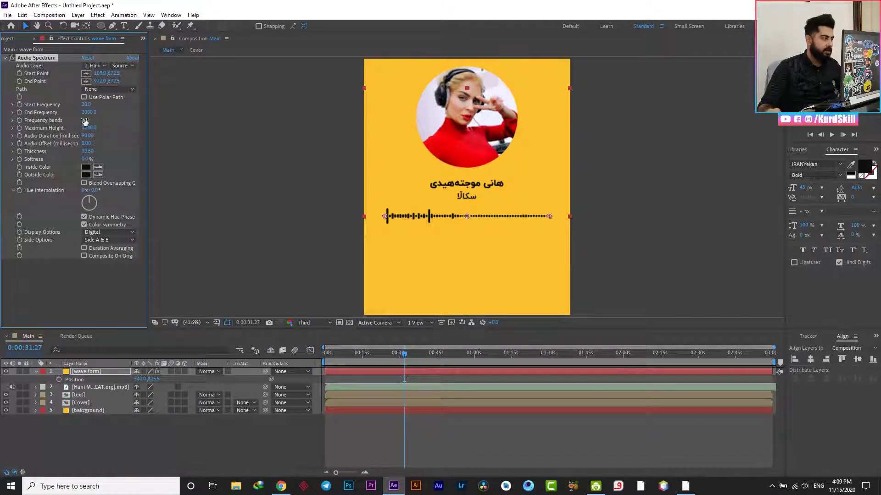
drag(84, 121, 90, 121)
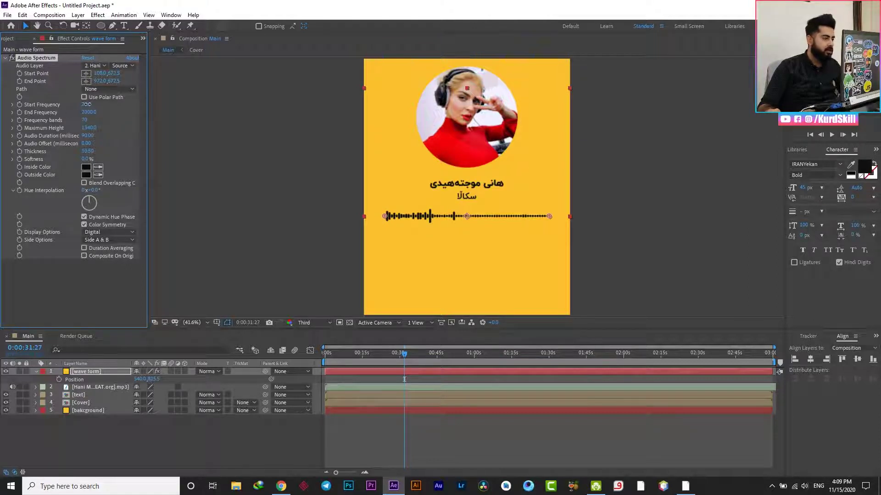
mouse_move(87, 104)
mouse_down()
mouse_move(116, 104)
mouse_move(87, 110)
mouse_up()
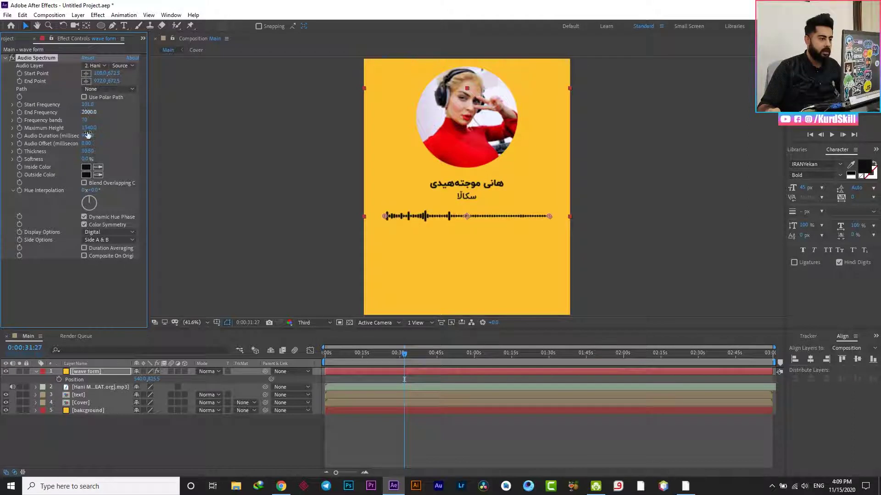
key(Return)
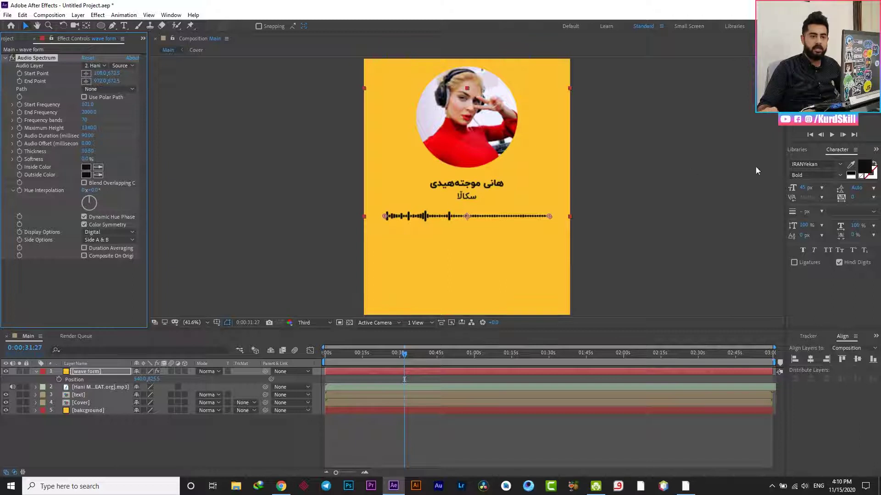
Step: Preview the Main comp, then resume playback from about 0:57
click(831, 135)
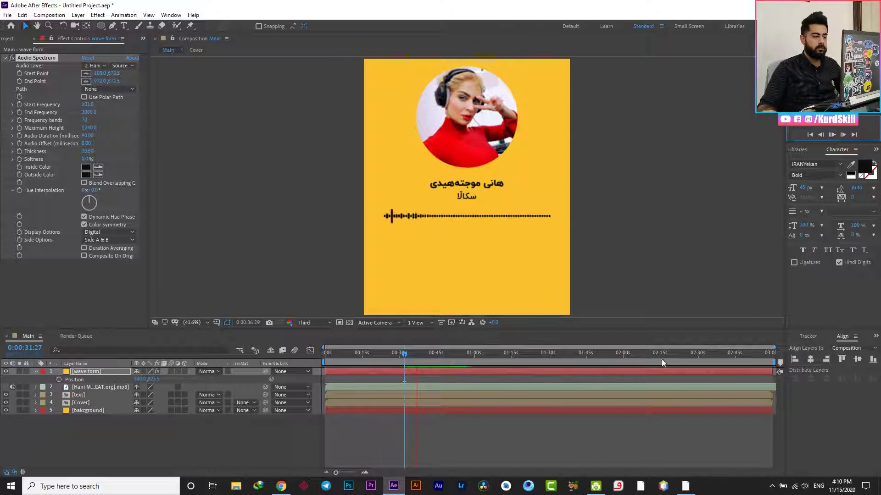
click(468, 354)
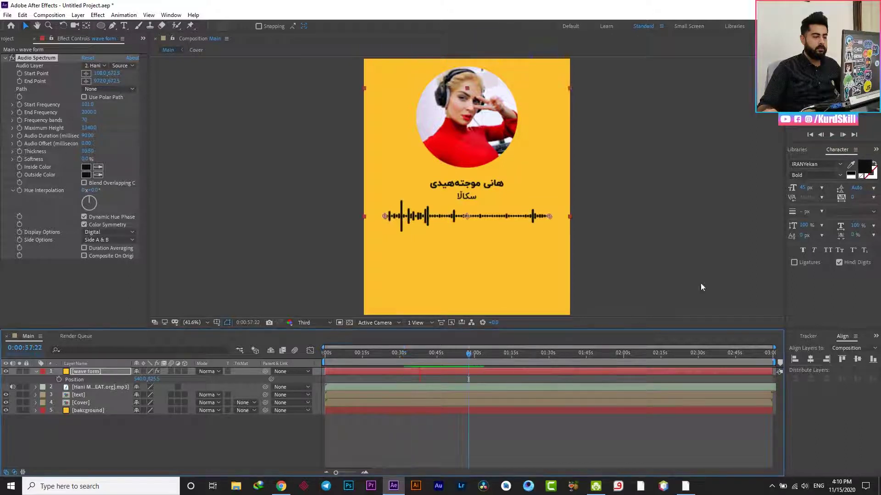
click(831, 136)
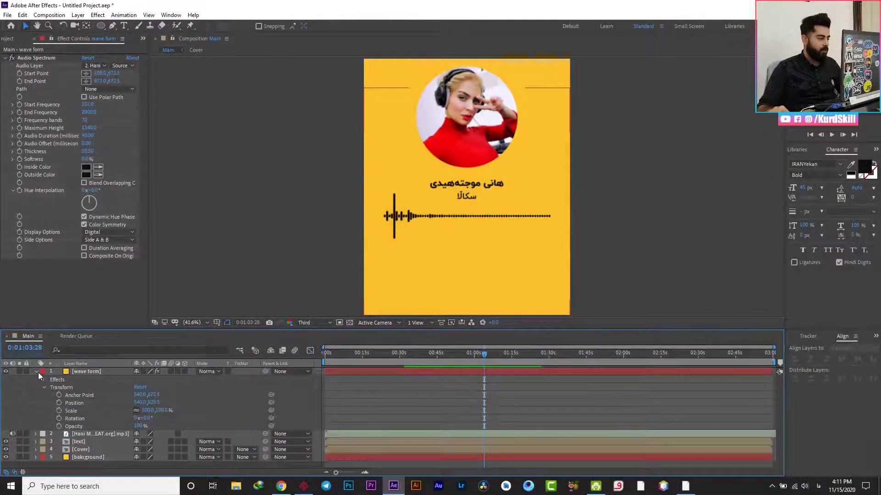
Step: Pre-compose the wave form and song mp3 layers into a precomp named 'music'
click(36, 372)
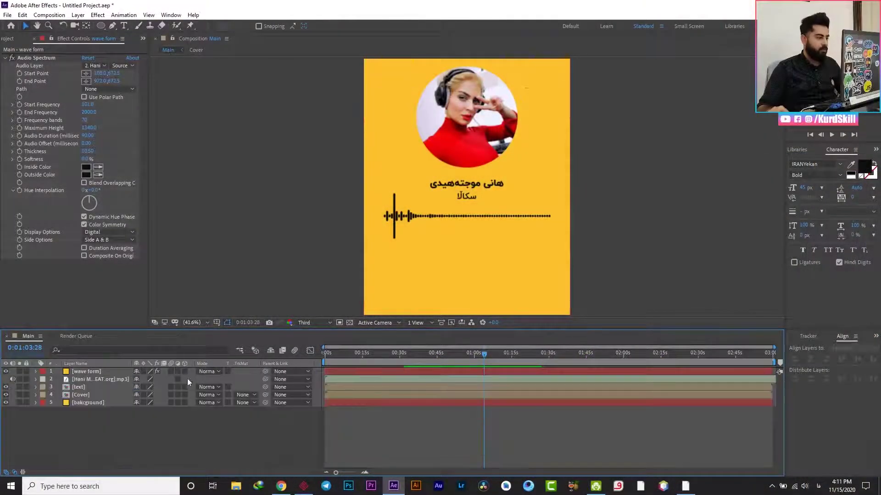
click(122, 379)
shift+click(113, 373)
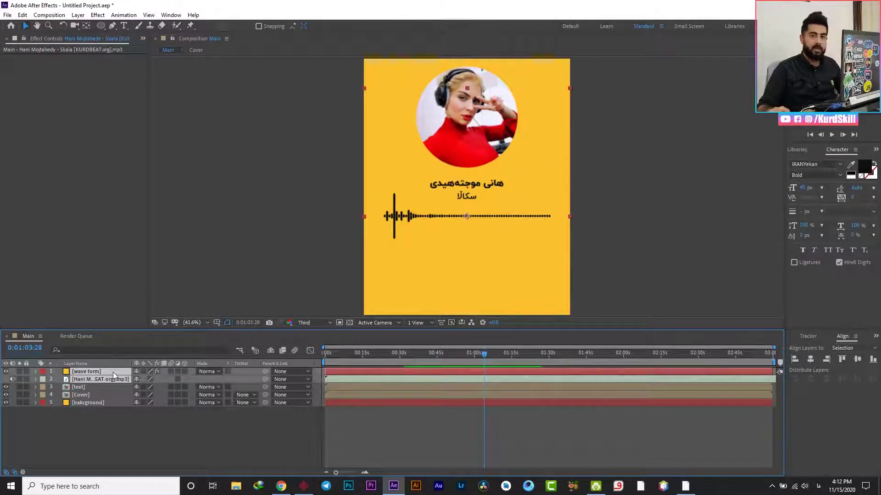
right_click(113, 376)
click(183, 334)
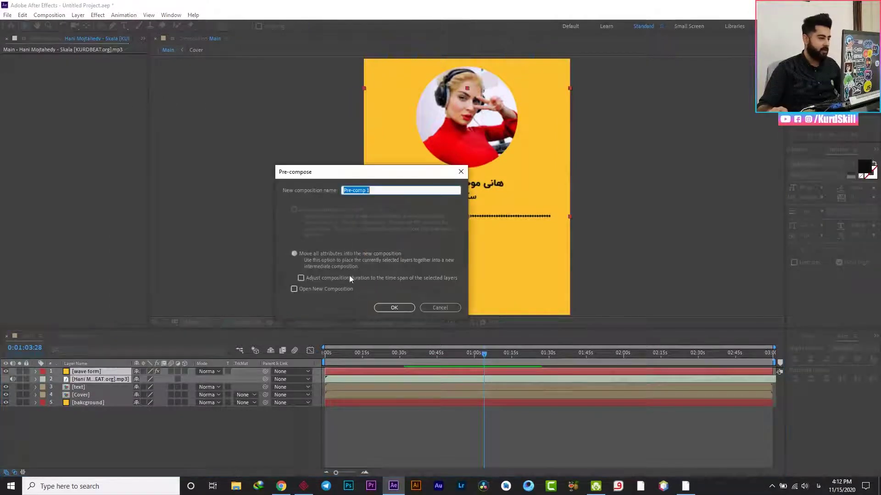
key(alt+shift)
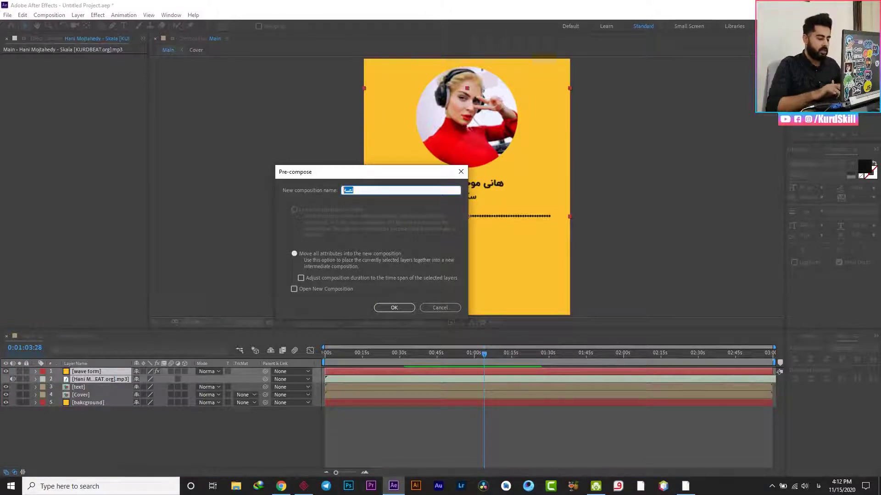
text(music)
key(Return)
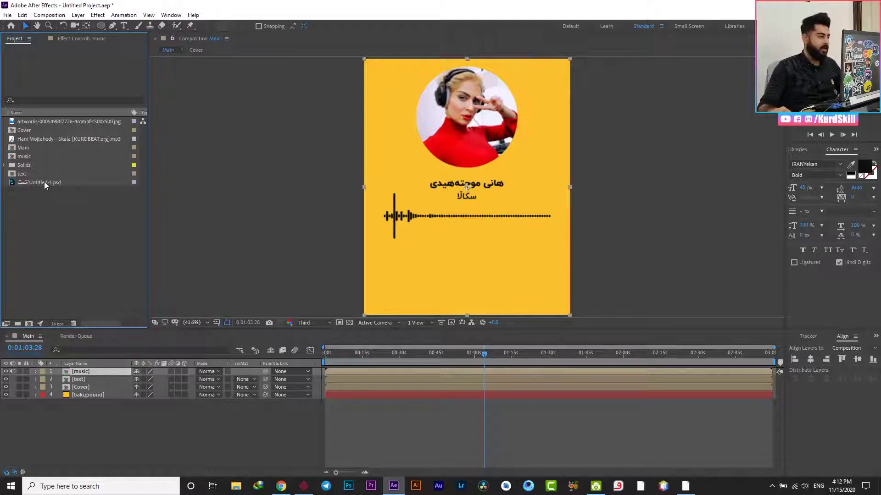
Step: Add Untitled-1.psd, convert it to editable text, move it below the waveform and paste the lyric
drag(32, 183, 95, 373)
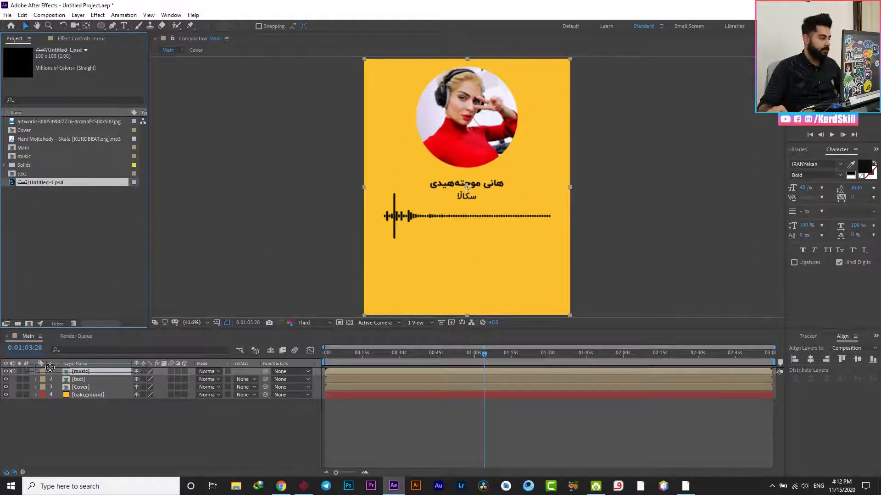
right_click(93, 371)
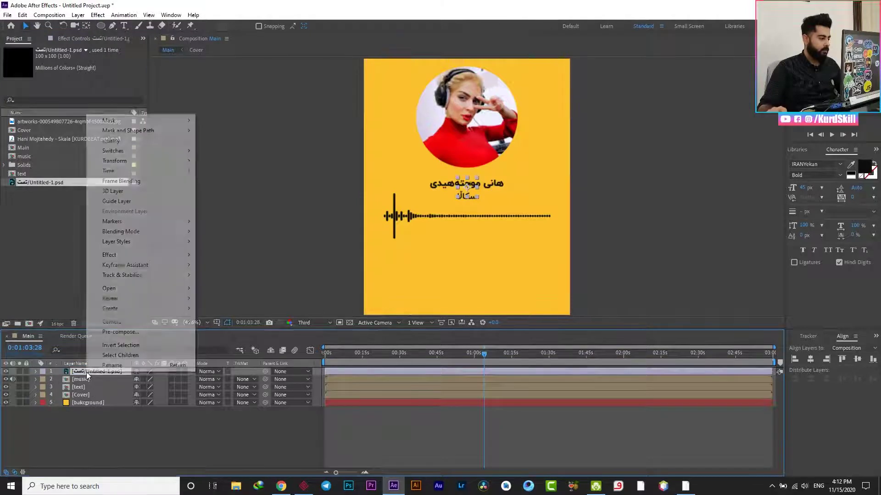
click(212, 309)
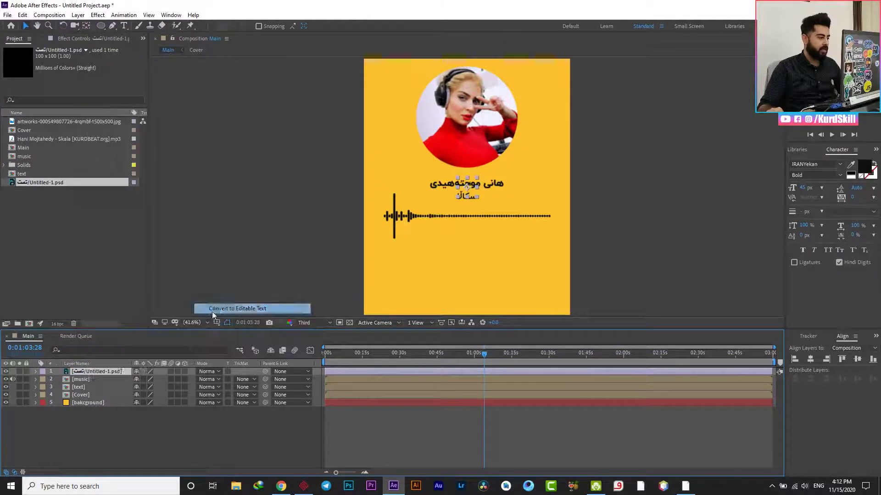
key(p)
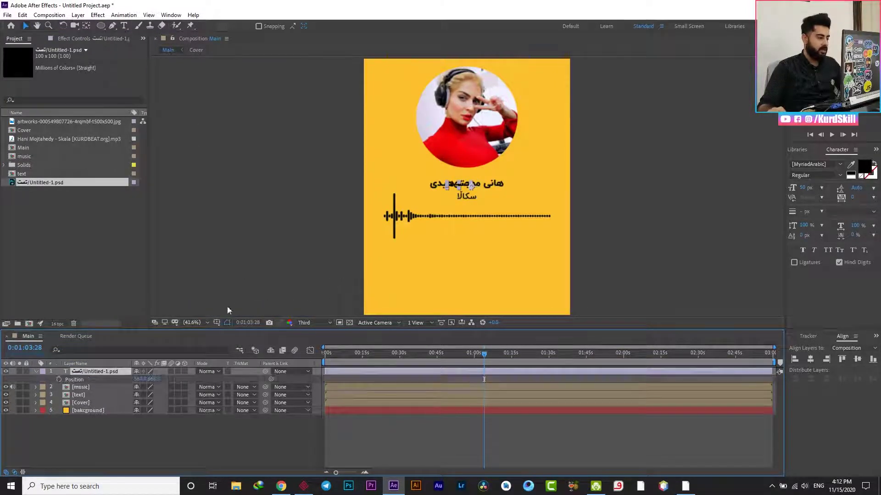
drag(158, 379, 334, 379)
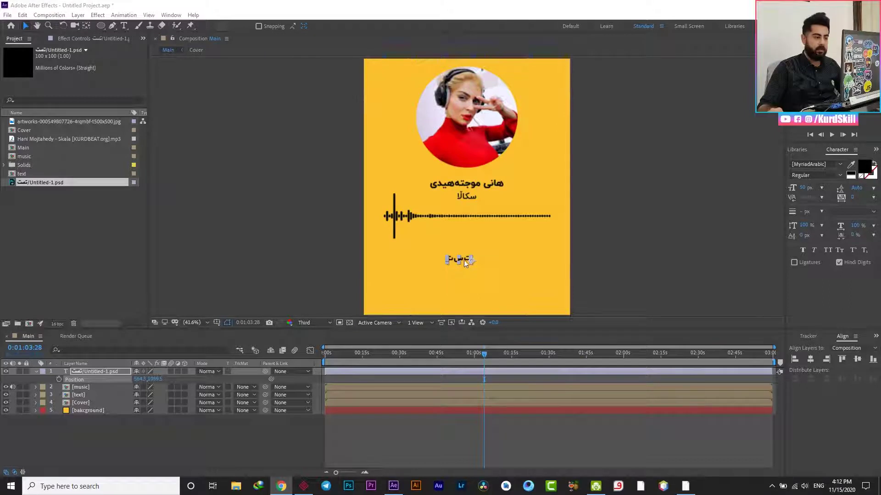
click(464, 260)
double_click(464, 261)
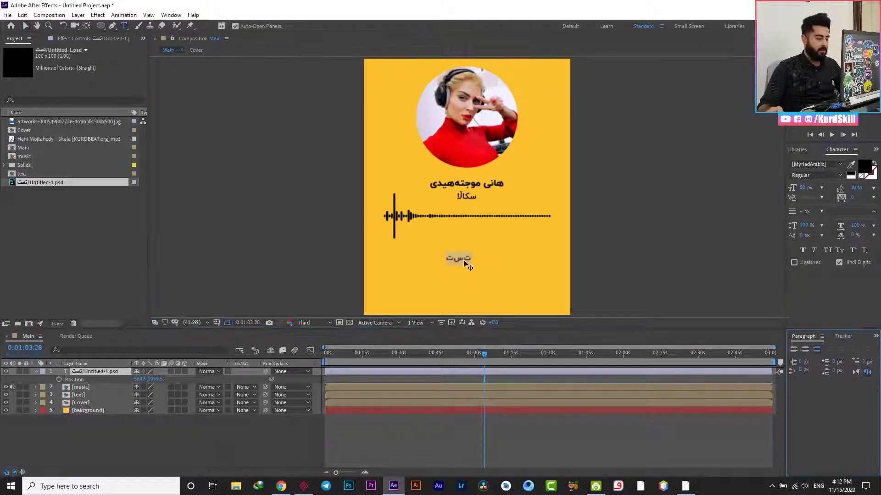
key(ctrl+v)
Step: Set the lyric's font to IRANSansMobile Regular at 40 px
click(817, 164)
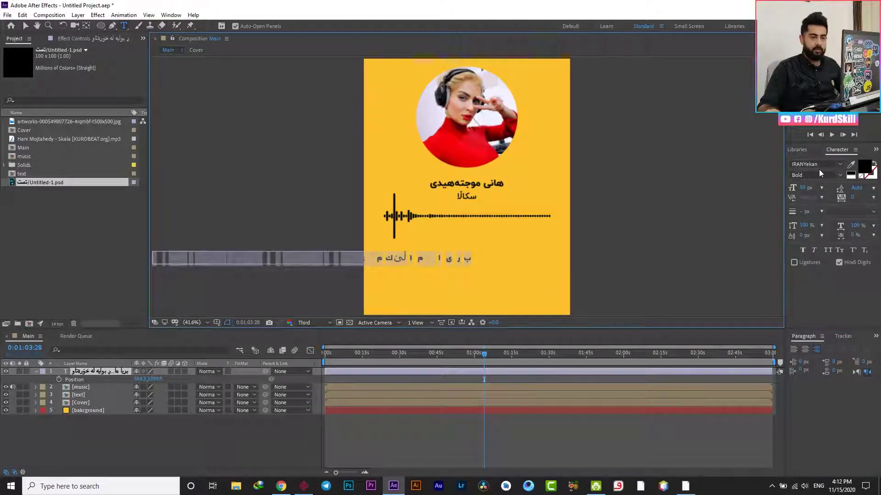
text(IRANYekan)
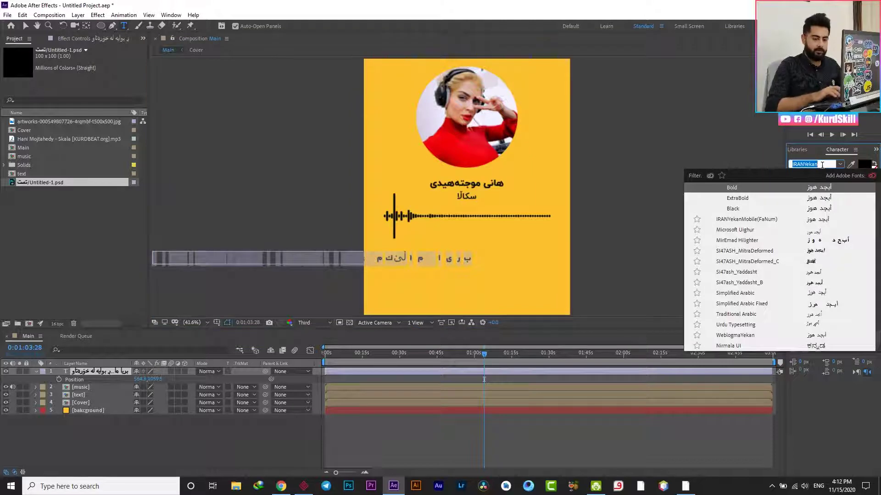
text(irans)
key(Down)
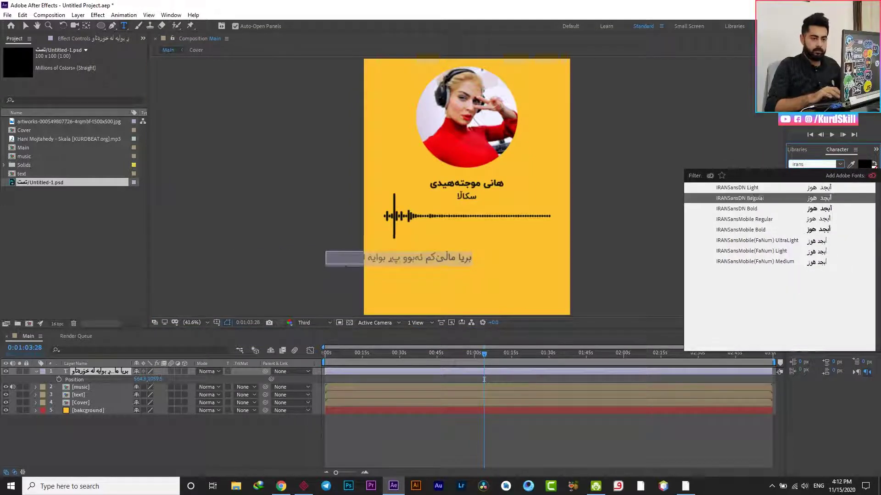
key(Down)
key(Down)
key(Down)
key(Up)
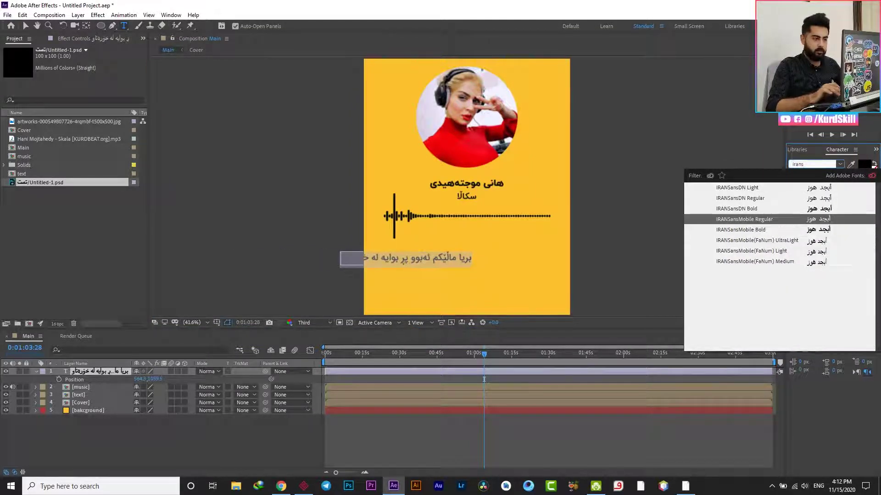
key(Return)
click(804, 189)
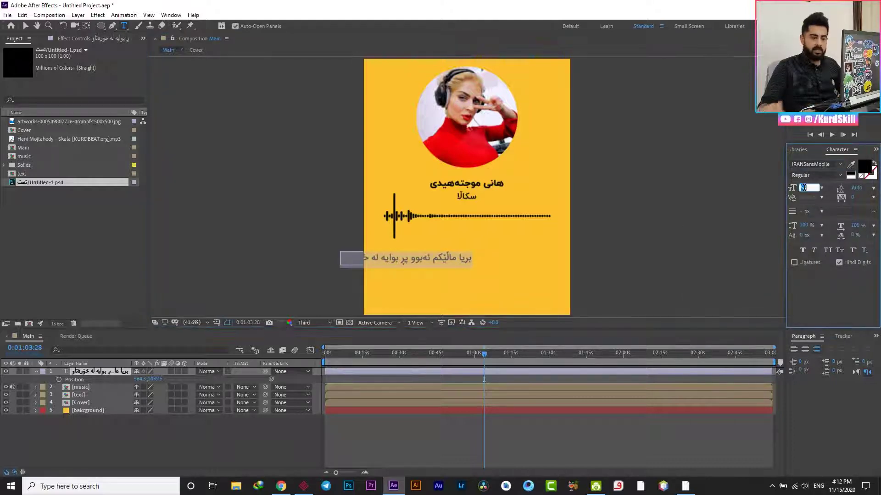
text(40)
key(Return)
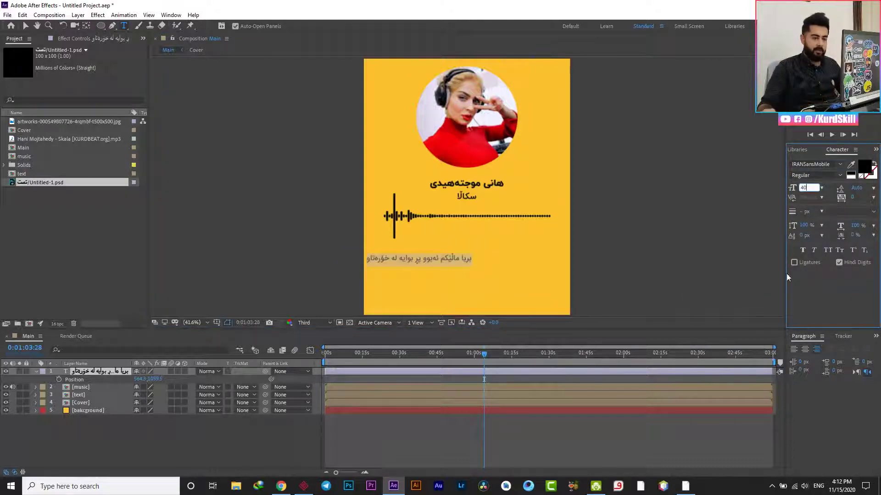
Step: Centre-align the lyric text, centre the layer horizontally in the comp, and select all its text
click(806, 349)
click(855, 337)
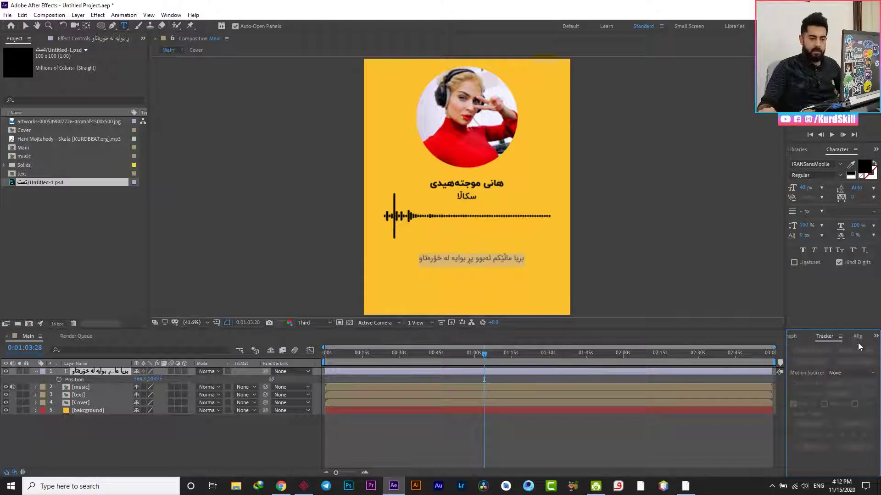
click(810, 360)
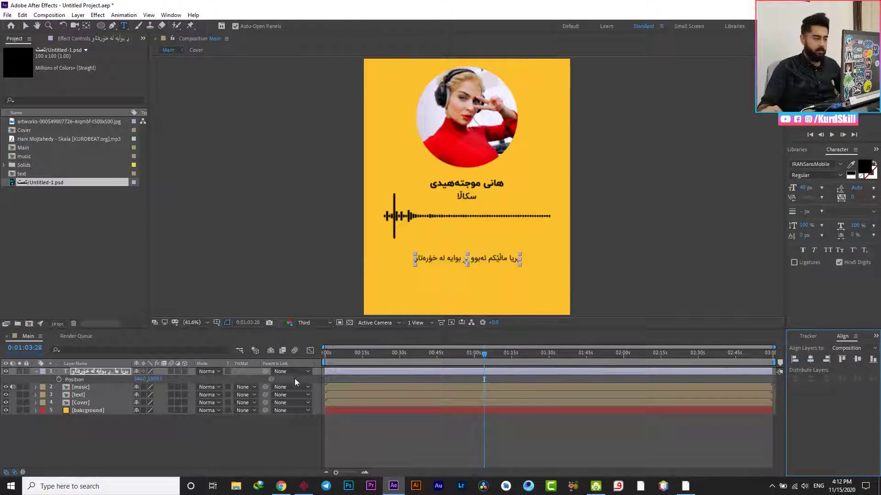
click(261, 438)
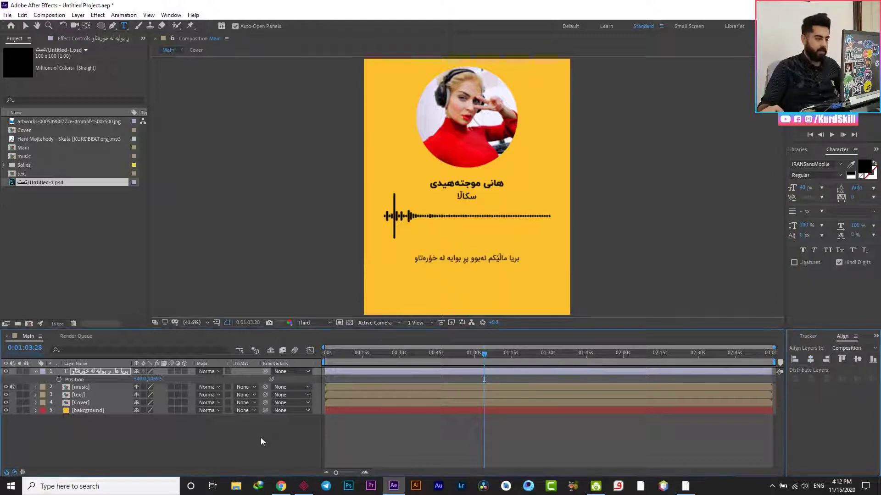
click(482, 264)
key(ctrl+a)
Step: Colour the lyric dark red 66030A, sampled from the red sweater and darkened
click(865, 168)
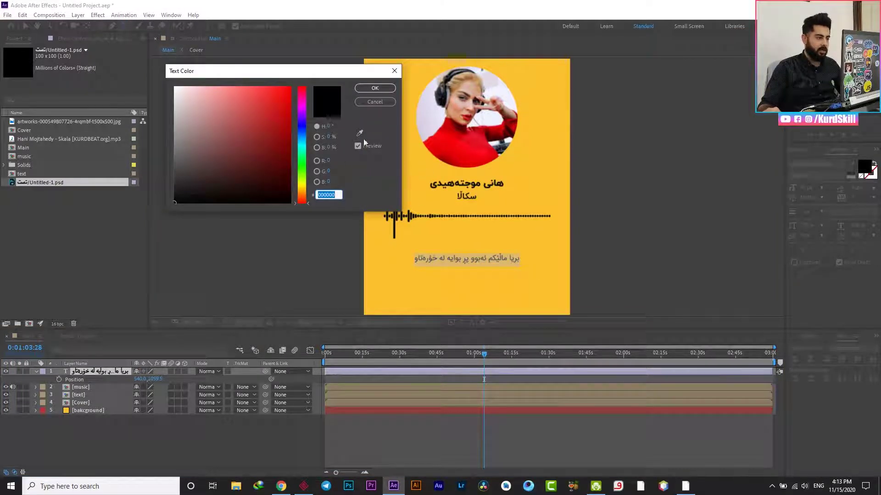
click(359, 133)
click(461, 144)
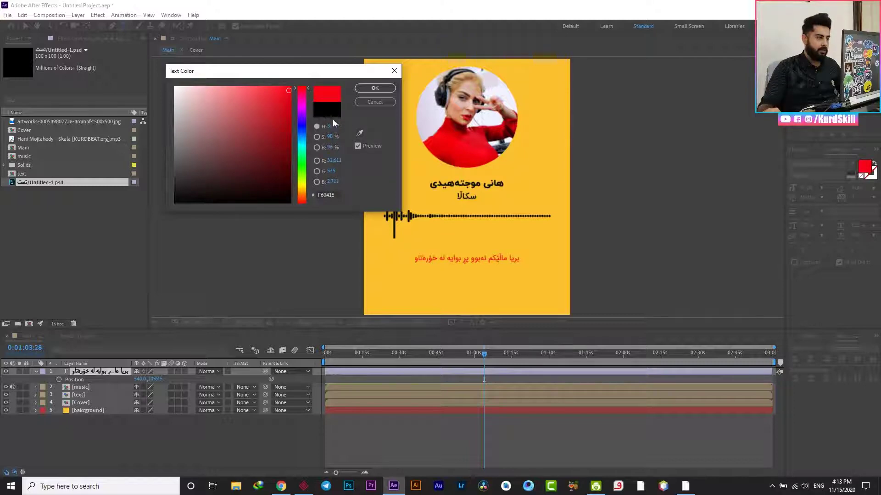
click(287, 123)
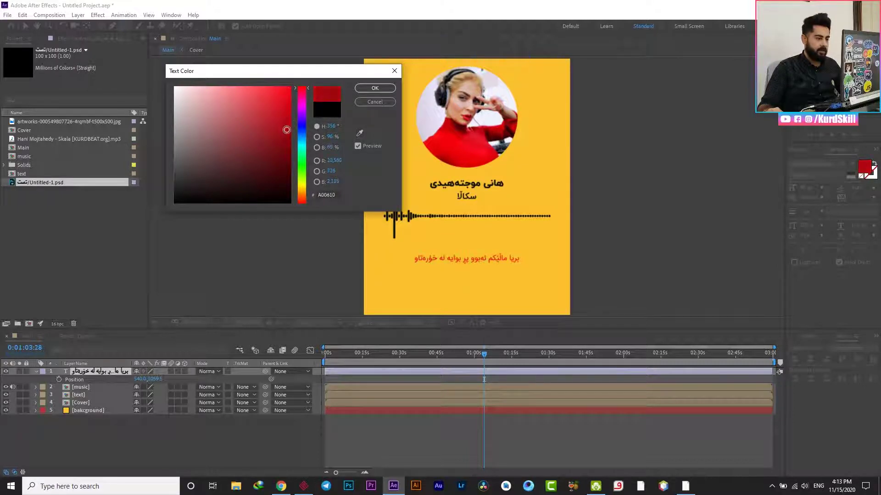
drag(287, 130, 287, 156)
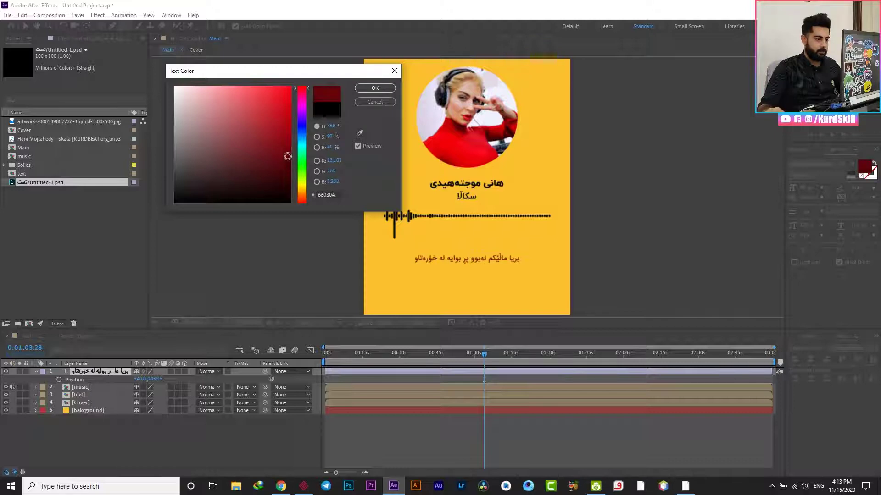
click(375, 87)
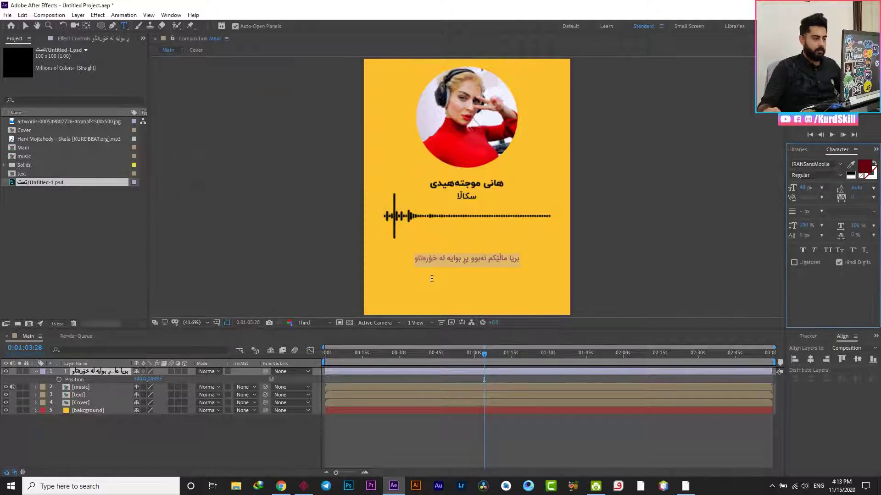
Step: Deselect the lyric text layer and move the current time back to 0:00:00:00
click(266, 414)
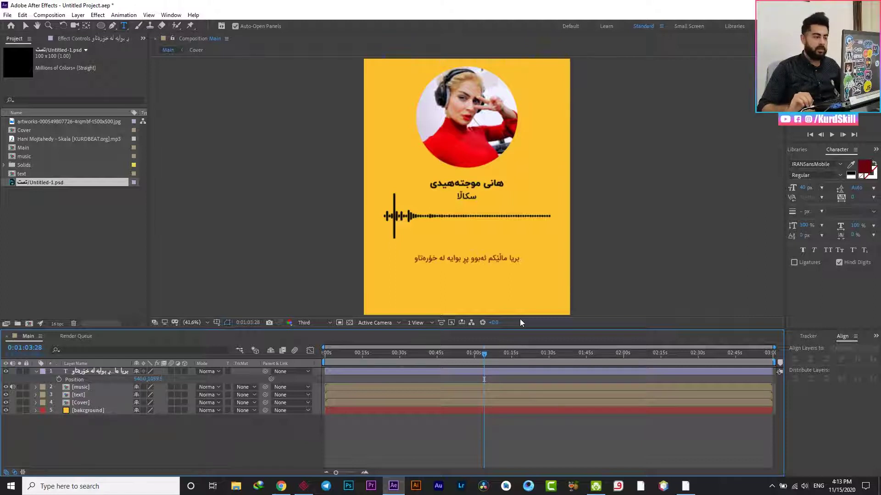
key(Home)
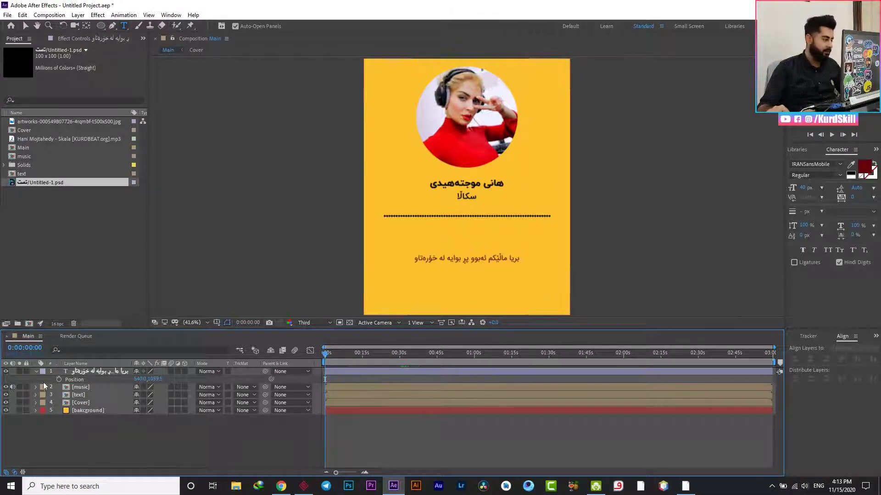
Step: Expand the lyric layer's Transform properties and set its Opacity to 0%
click(36, 372)
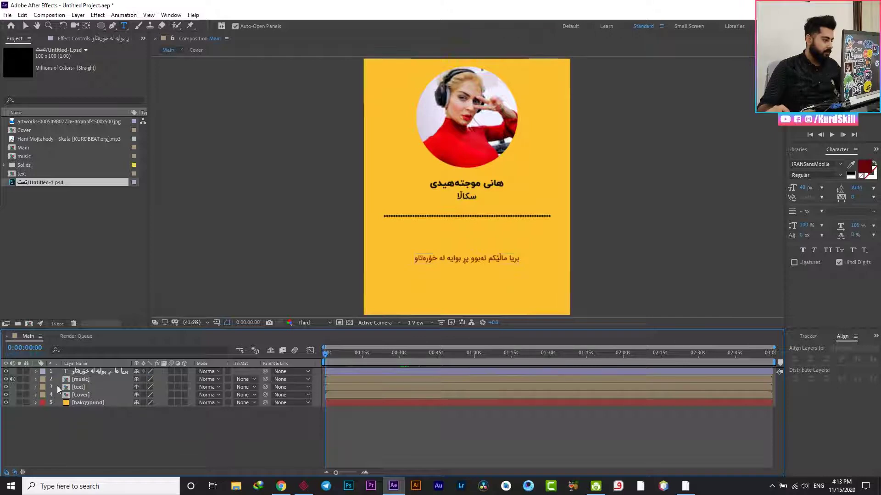
click(36, 371)
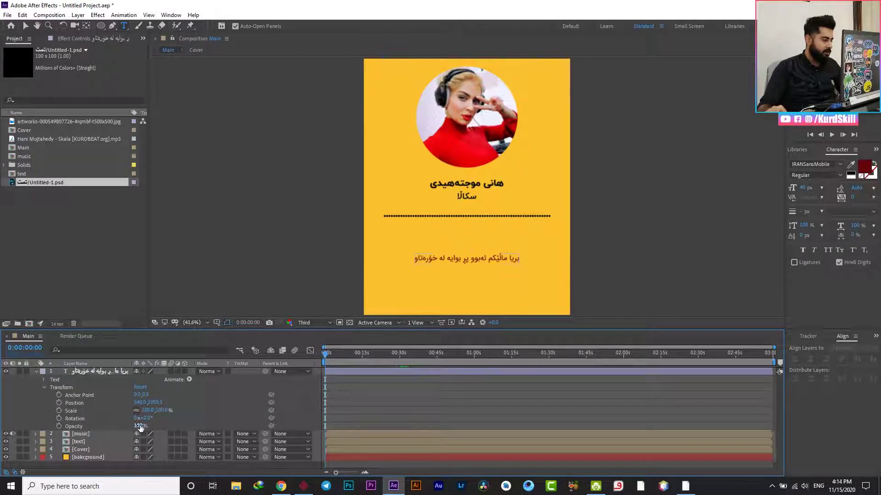
drag(140, 425, 29, 407)
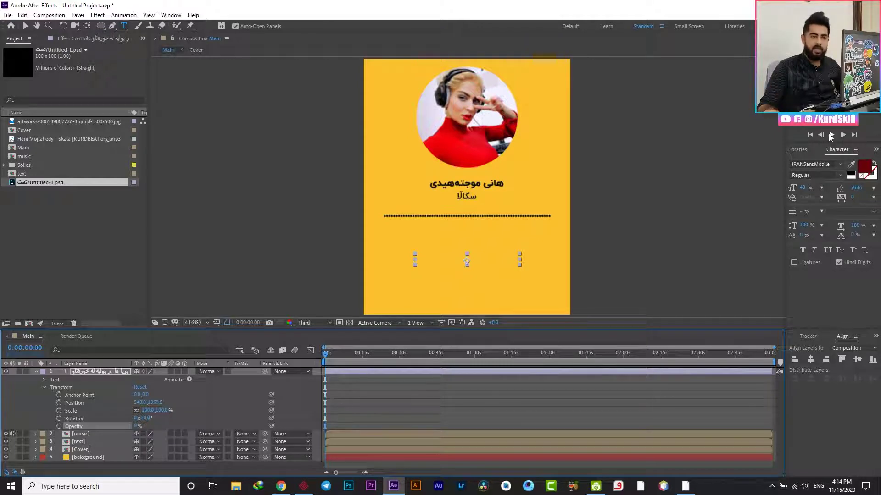
Step: Audition the song from several points, then park the time indicator at 0:00:38:16
click(831, 136)
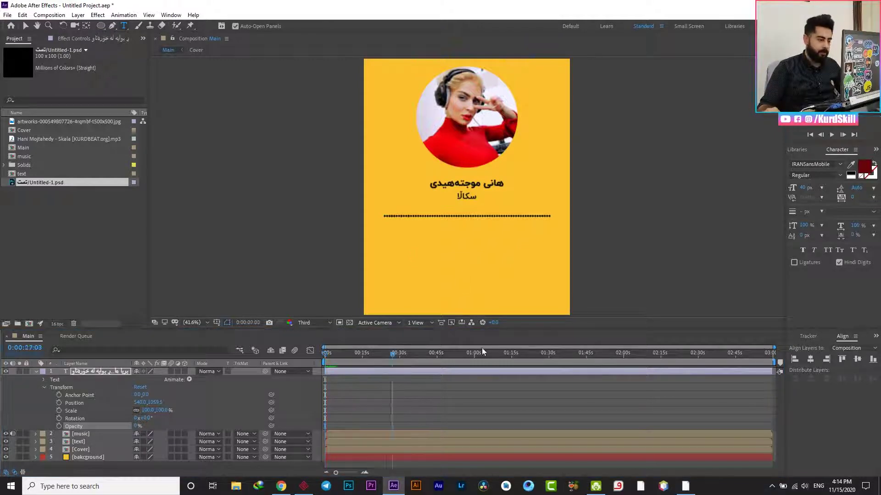
click(392, 354)
click(831, 135)
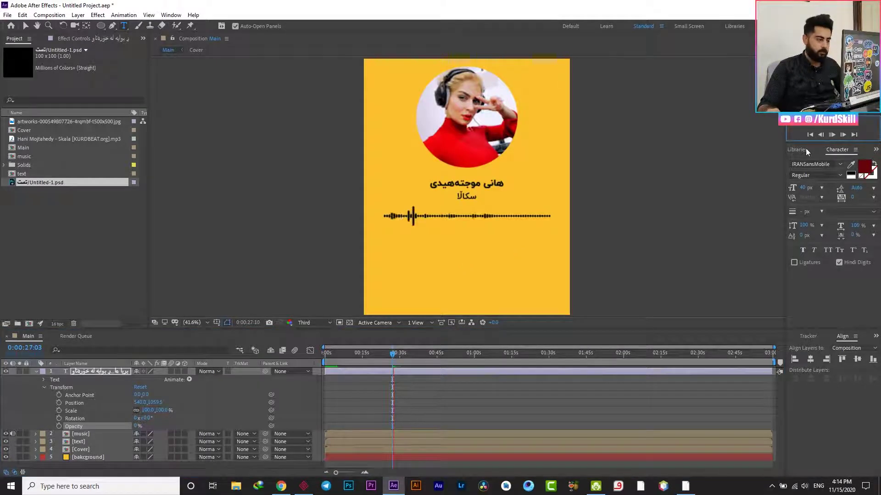
click(683, 353)
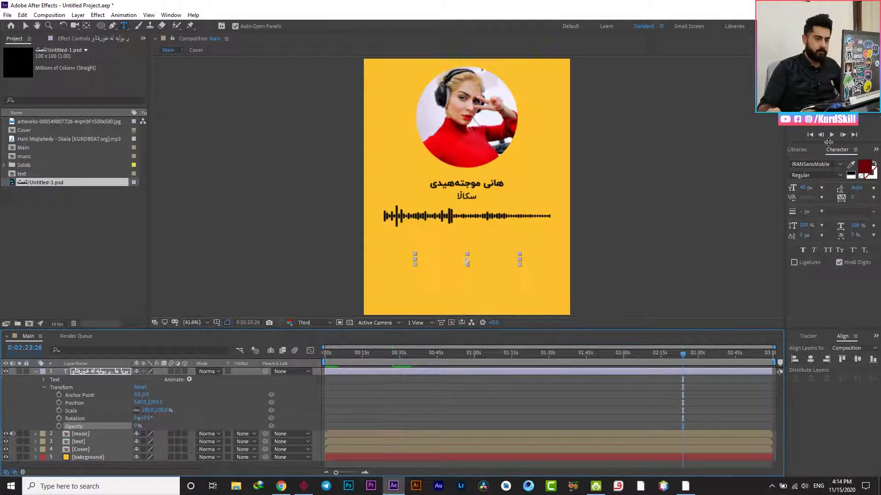
click(831, 134)
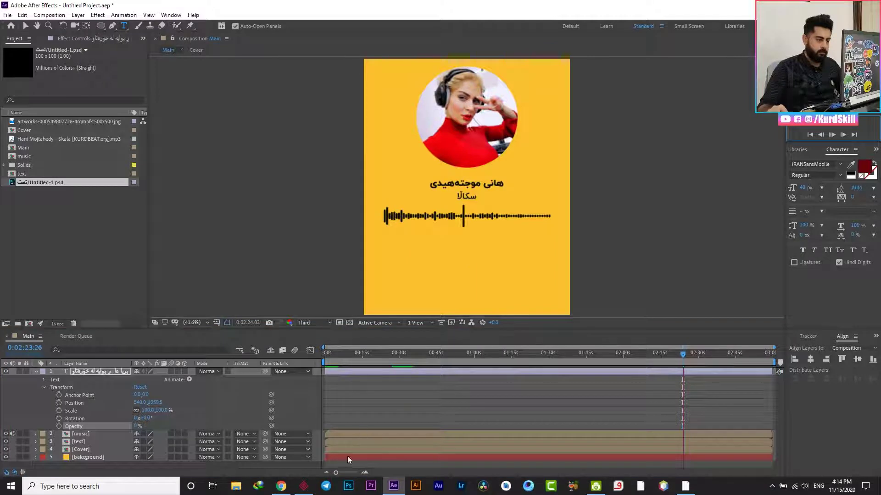
click(425, 354)
click(834, 135)
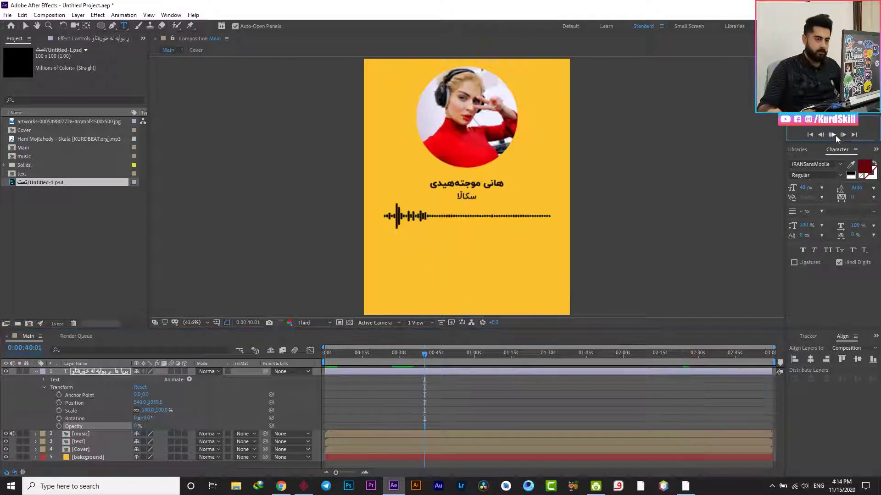
click(418, 355)
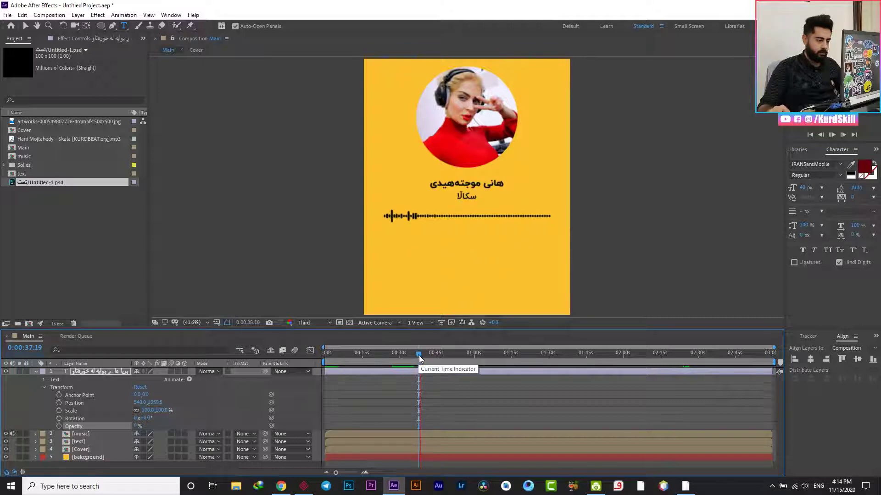
drag(418, 359, 419, 359)
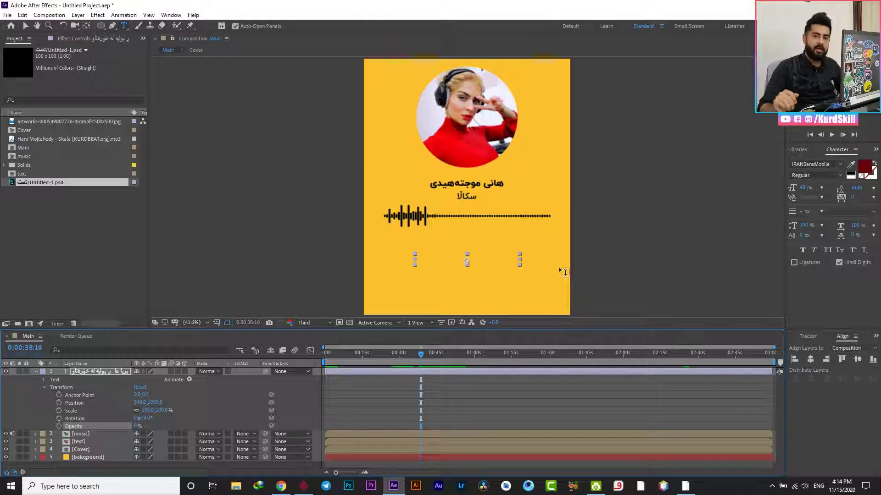
Step: Keyframe the lyric Opacity from 0% to 100% at 0:00:38:17 and preview it
click(58, 426)
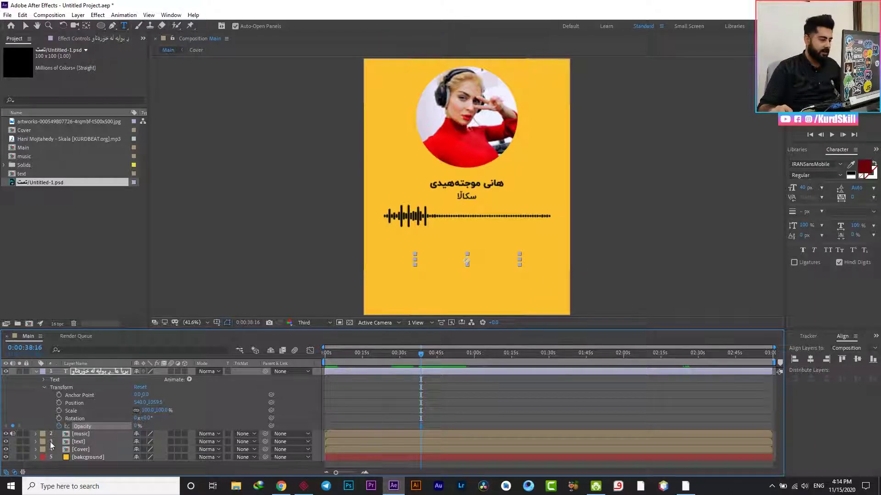
key(Page_Down)
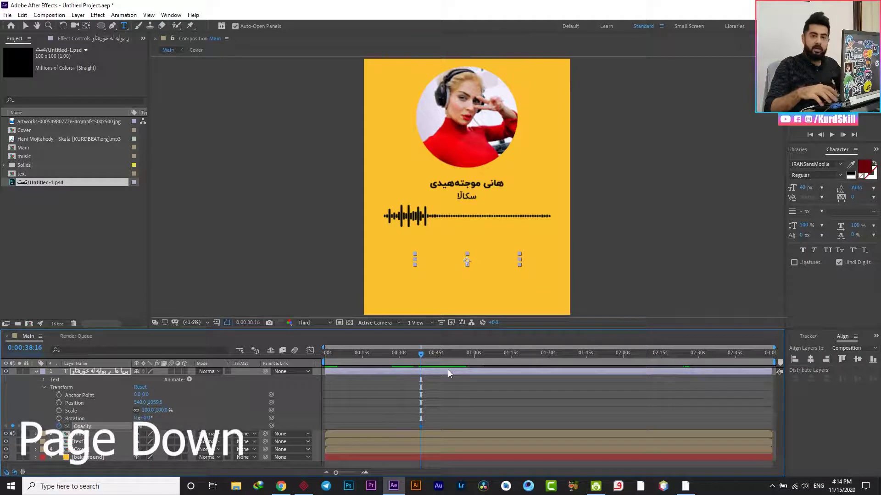
key(Page_Down)
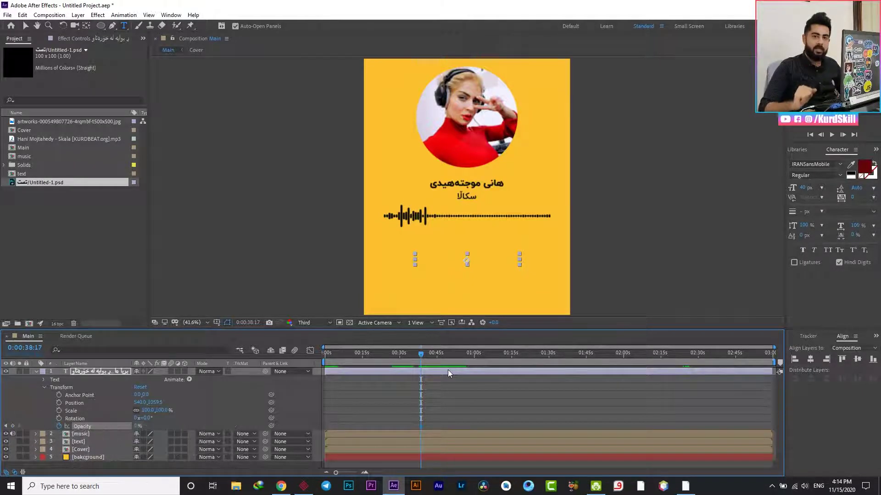
click(13, 426)
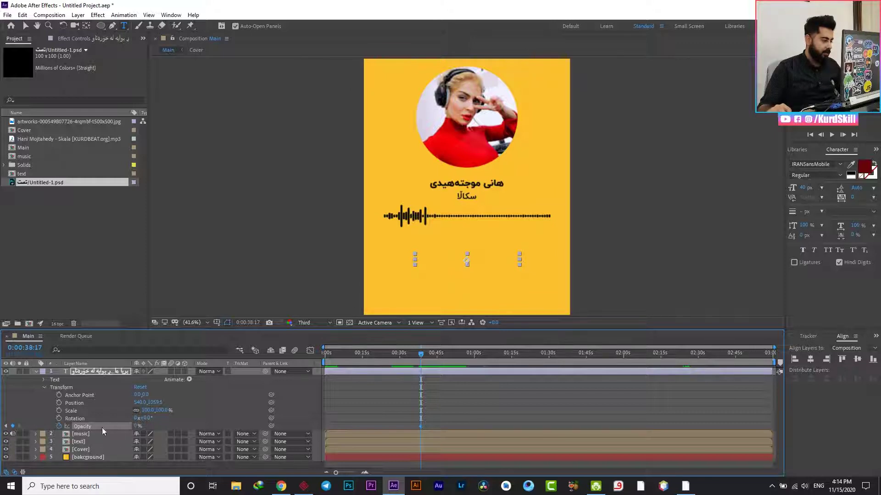
drag(136, 429, 281, 429)
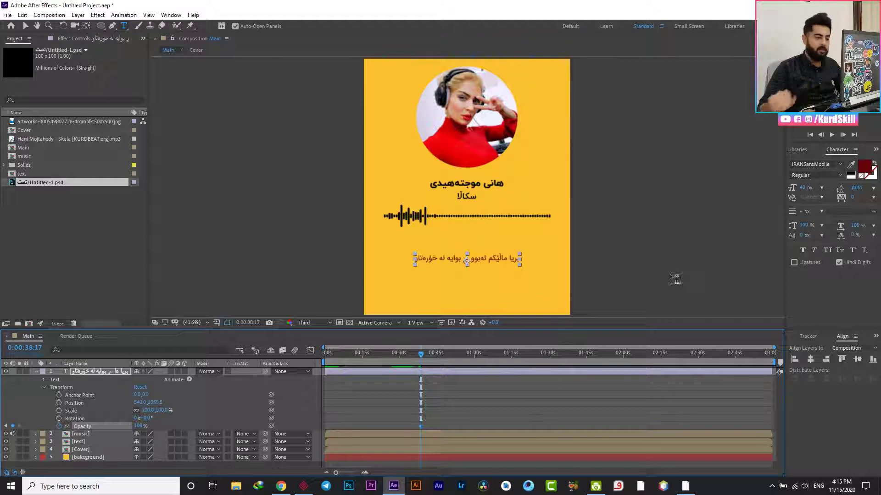
click(831, 138)
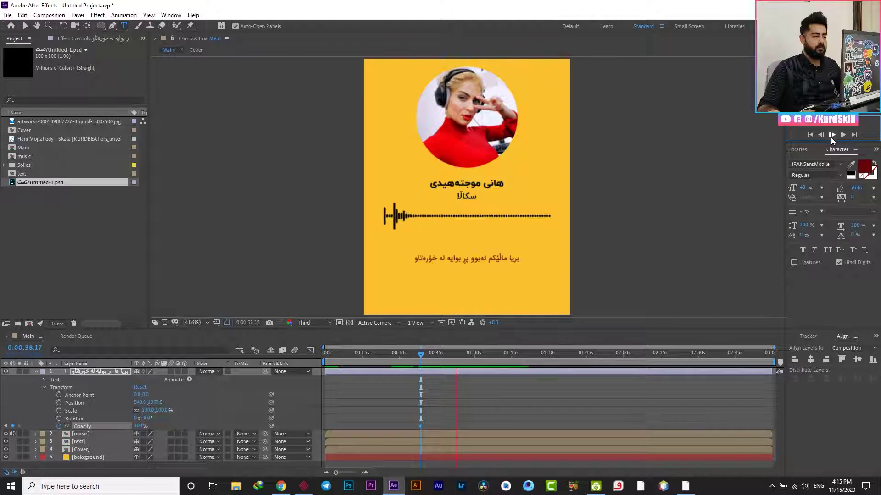
Step: Stop the preview and place the current time at 0:00:54:01, checking playback from there
click(830, 137)
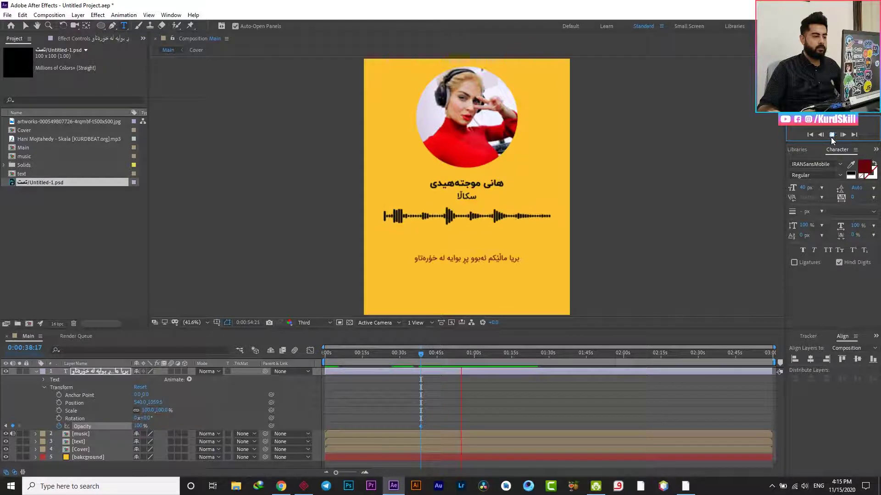
click(460, 354)
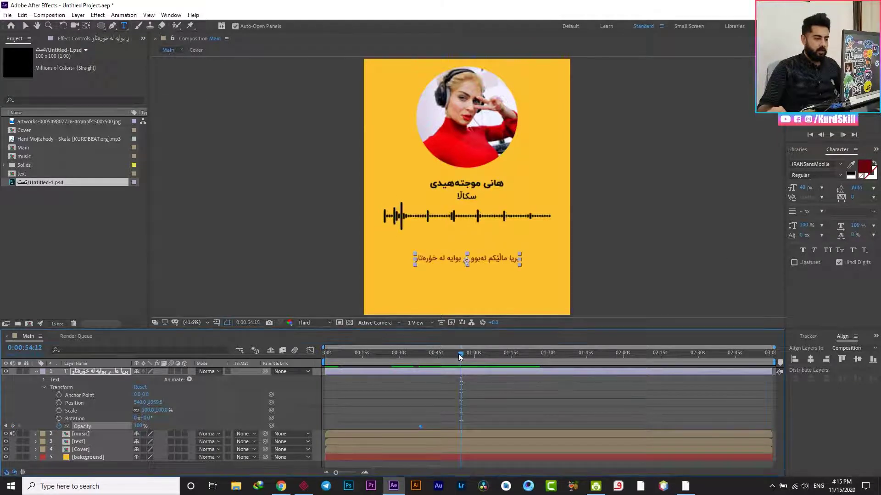
click(835, 135)
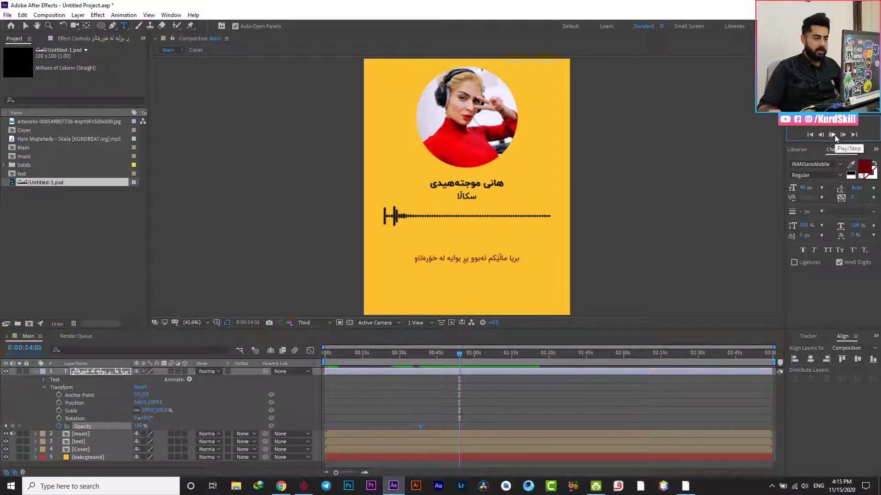
click(460, 357)
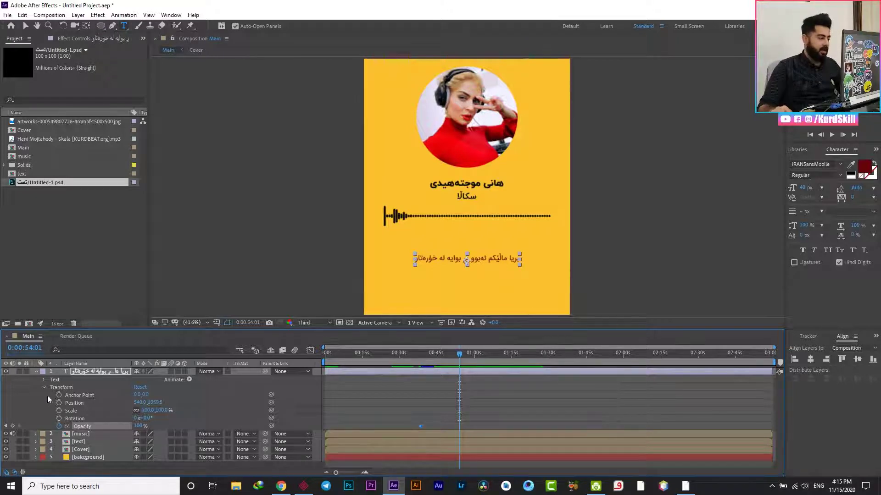
Step: Show Text instead of Transform, start Source Text keyframing at 0:00:54:01, and step to 0:00:54:02
click(44, 380)
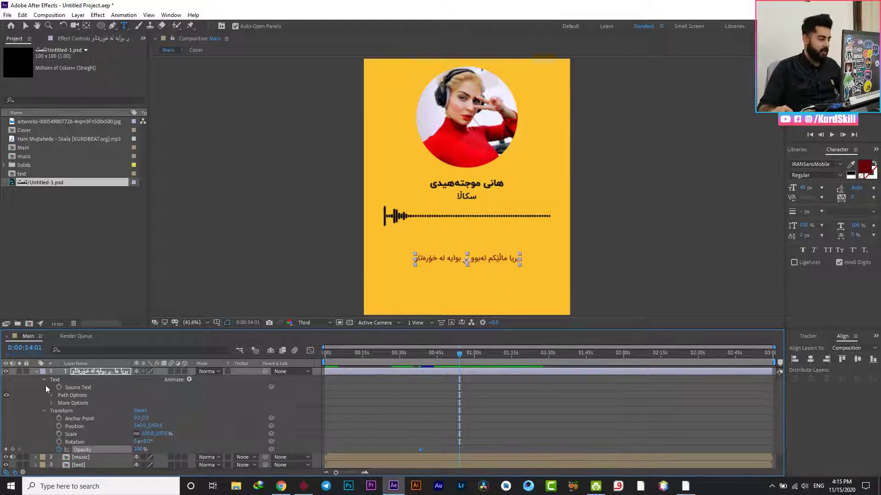
click(44, 411)
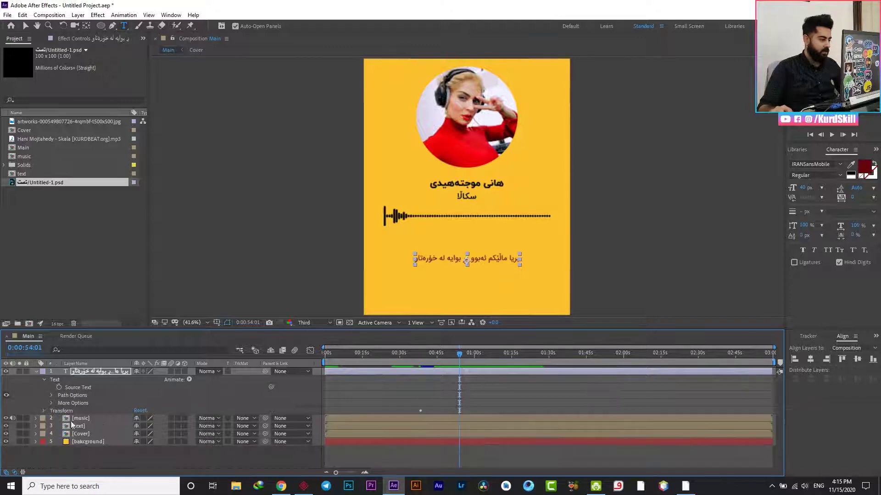
click(58, 387)
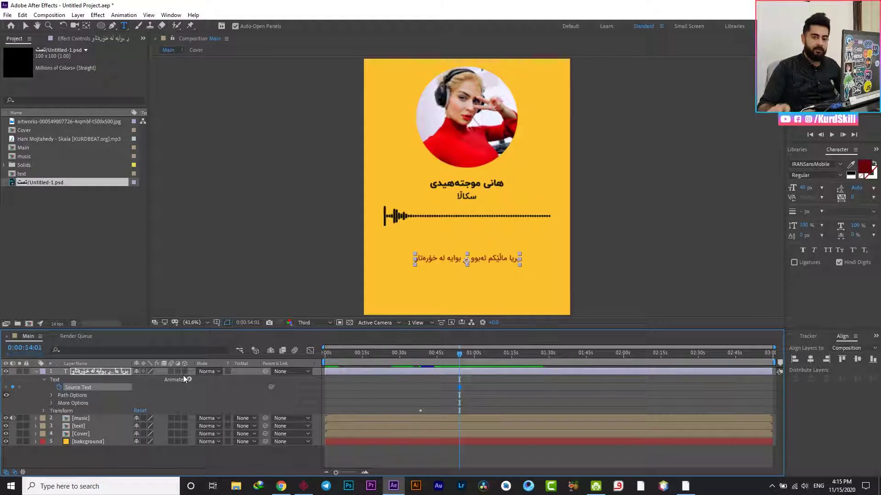
key(Page_Down)
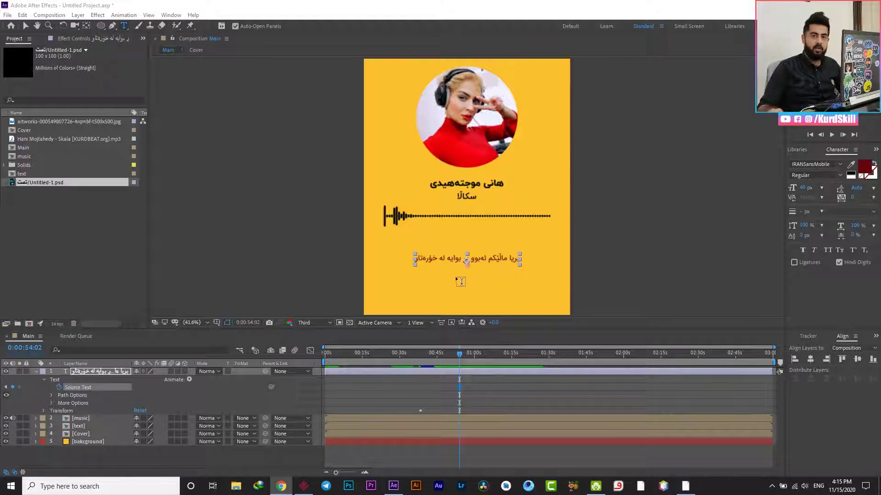
Step: Paste the next Kurdish lyric line at 0:00:54:02 and preview the switch
double_click(470, 257)
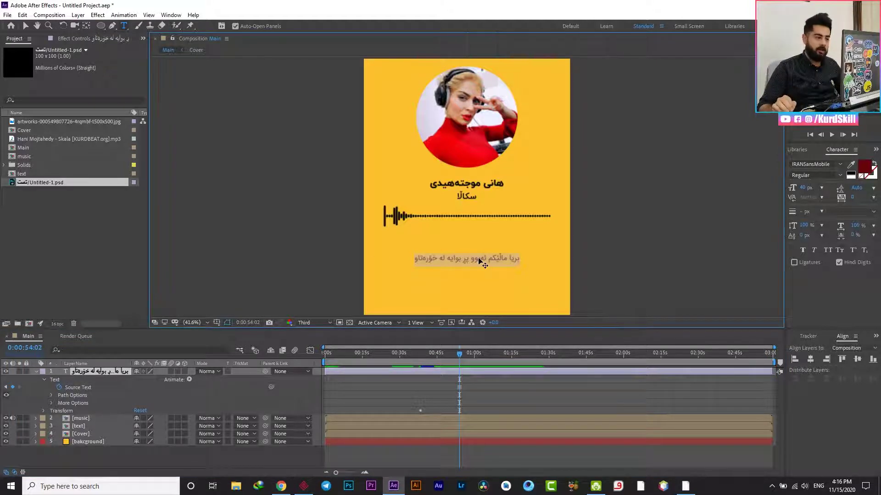
text(دەروازەی تاقگە بوایە و پەنجەرەکانی لە ئاو)
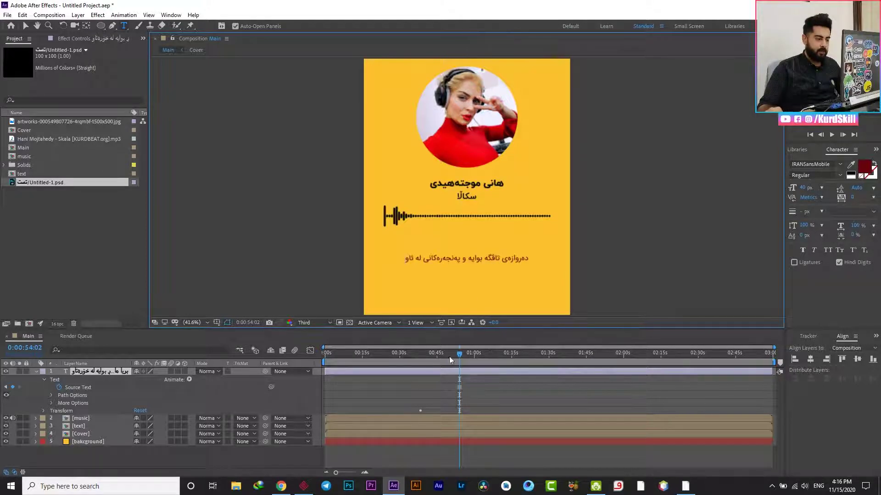
drag(460, 356, 458, 356)
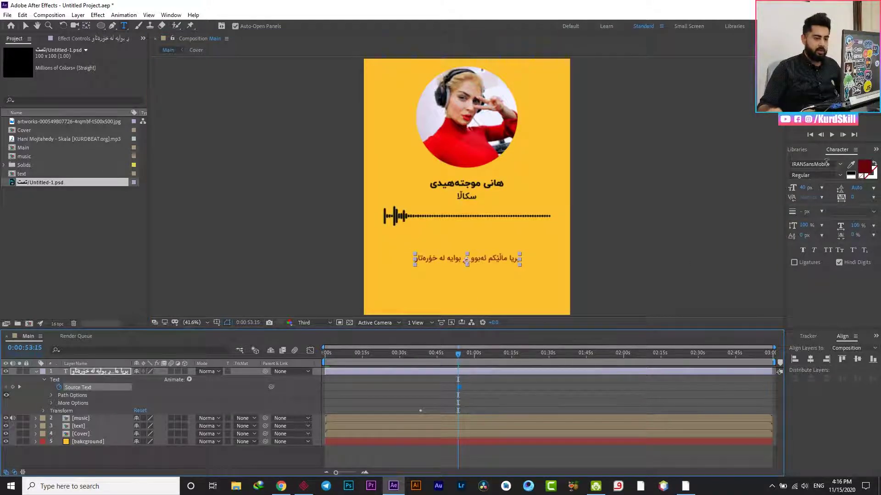
click(830, 135)
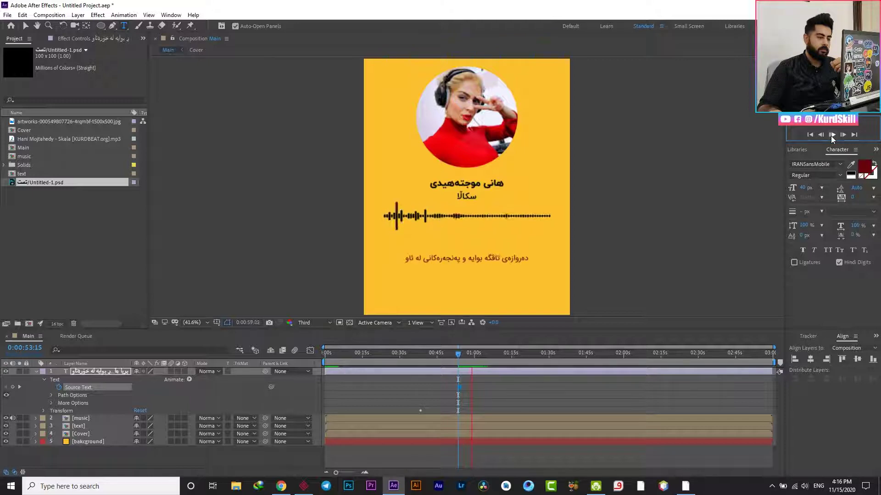
click(831, 135)
drag(451, 360, 461, 363)
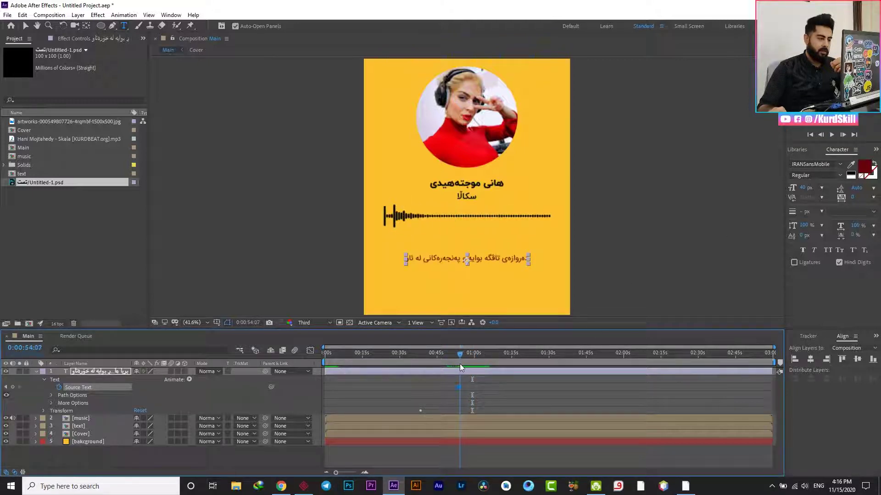
drag(461, 364, 459, 364)
click(832, 135)
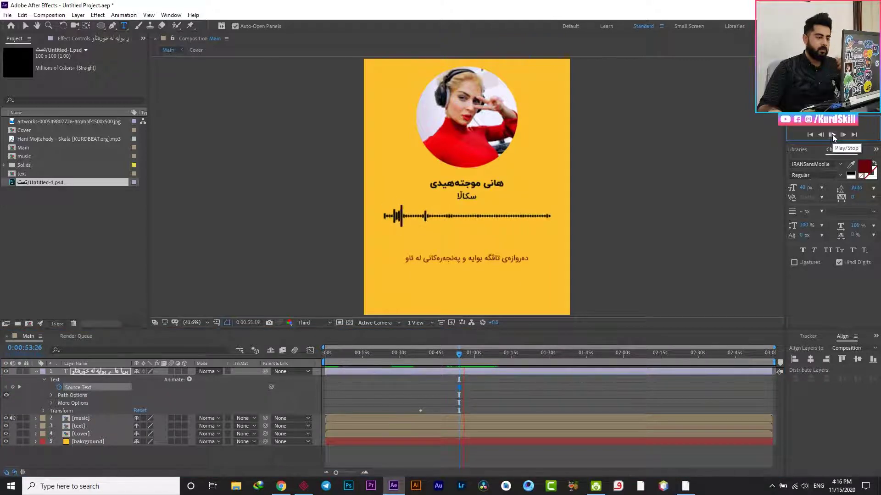
click(832, 134)
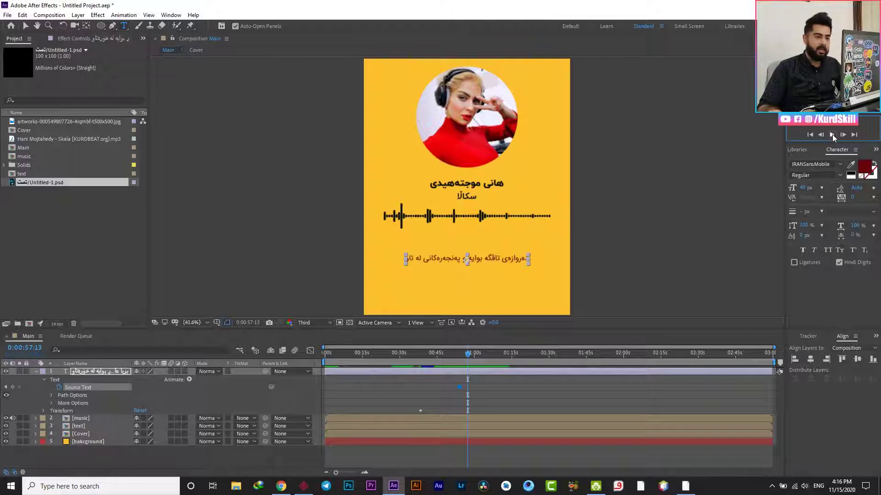
click(832, 134)
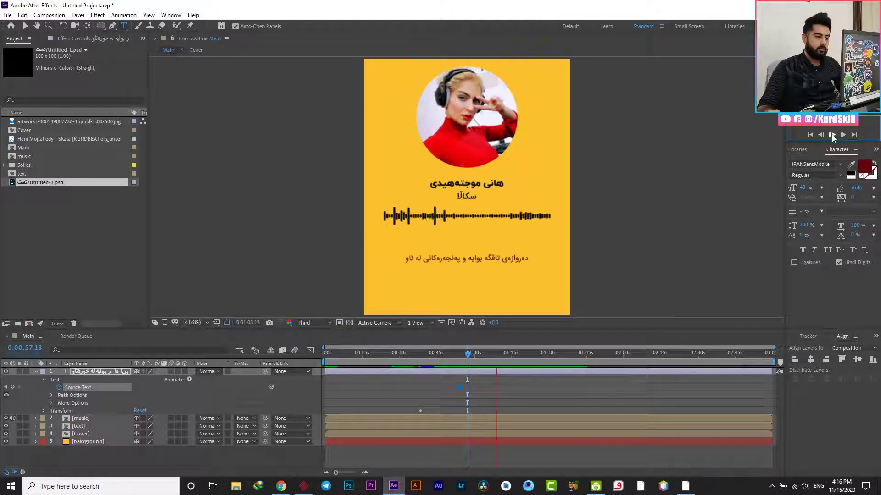
click(832, 134)
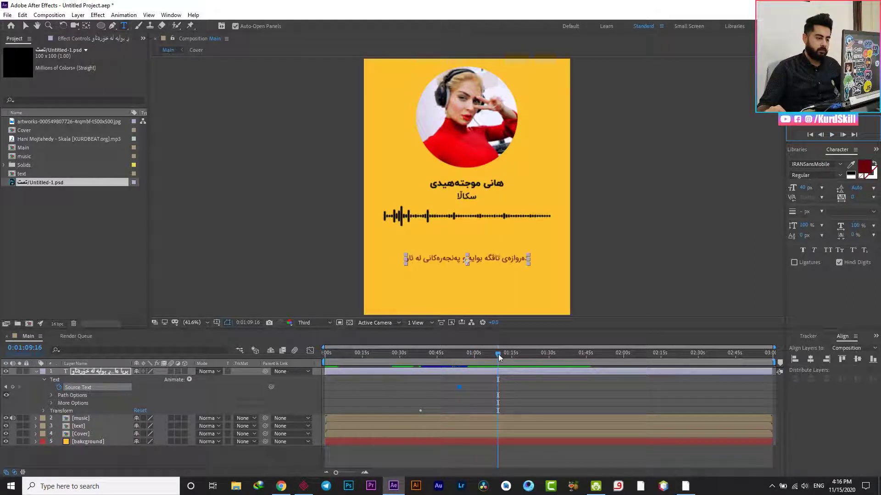
Step: Add Source Text keyframes at 0:01:08:29 and 0:01:09:00, paste the following line, and preview
drag(498, 354, 497, 354)
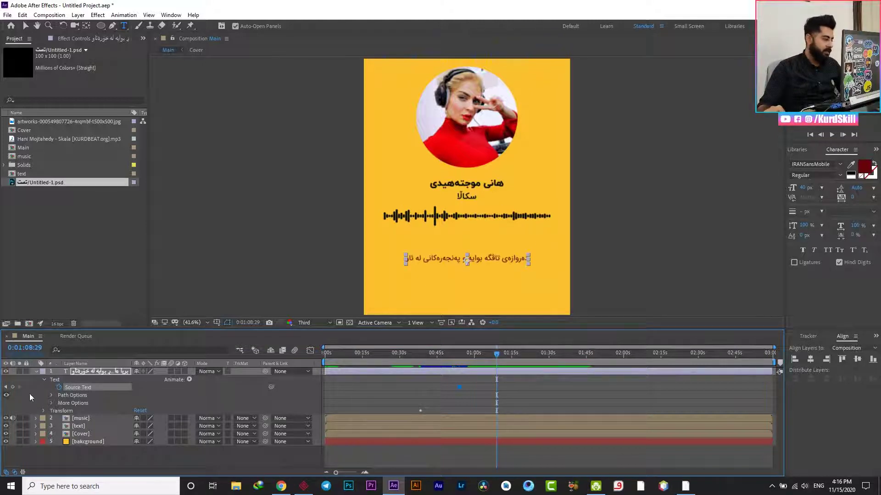
click(14, 387)
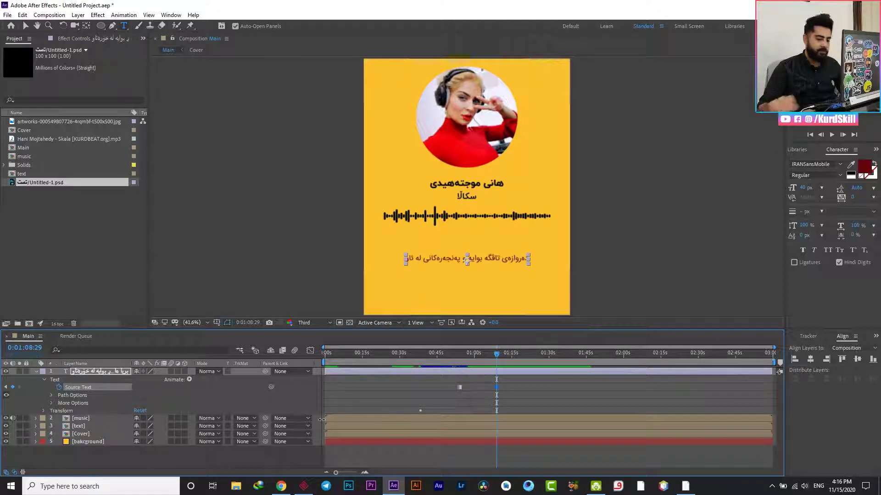
key(Page_Down)
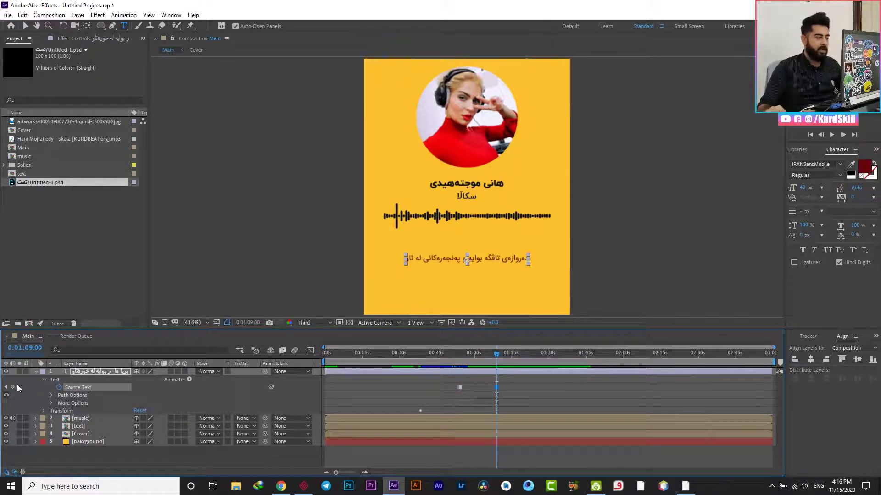
click(12, 387)
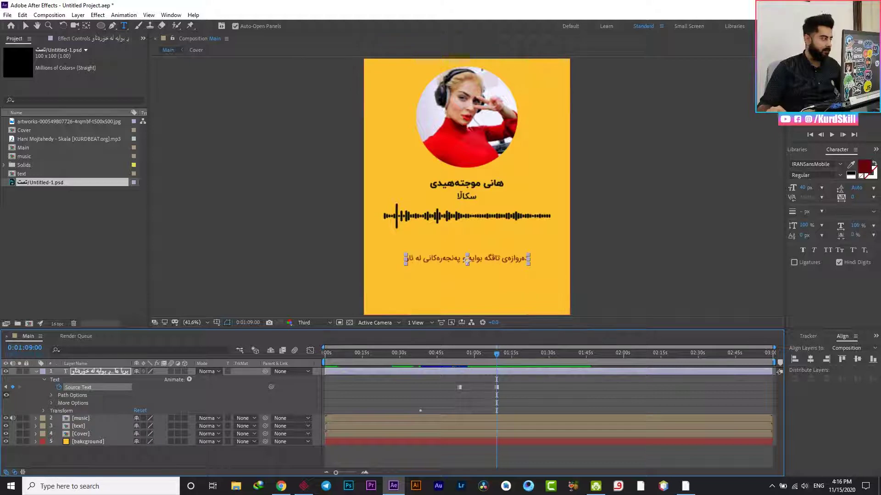
double_click(485, 258)
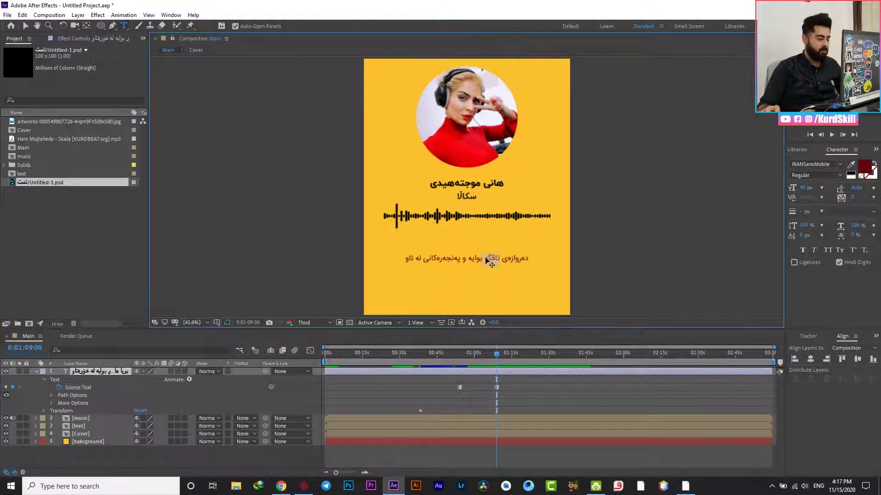
key(ctrl+a)
text(بریا ماڵێکم ئەبوو پر بوایە لە خۆرەتاو)
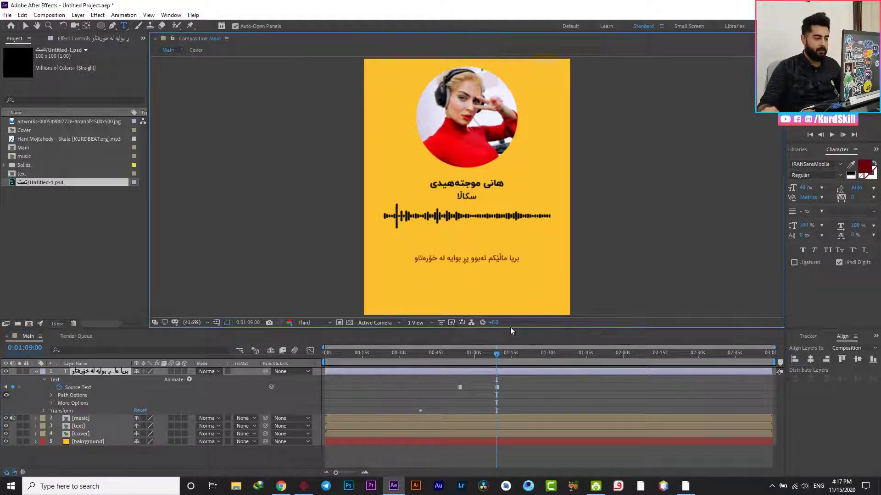
drag(496, 358, 442, 362)
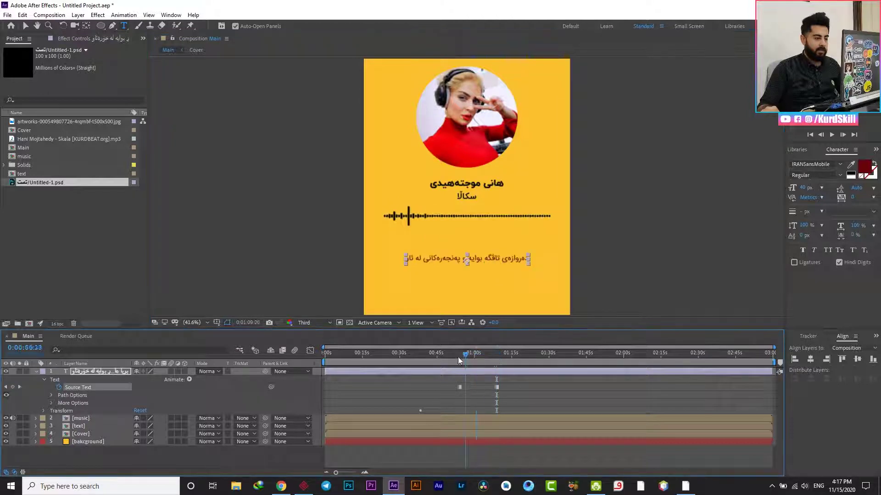
key(space)
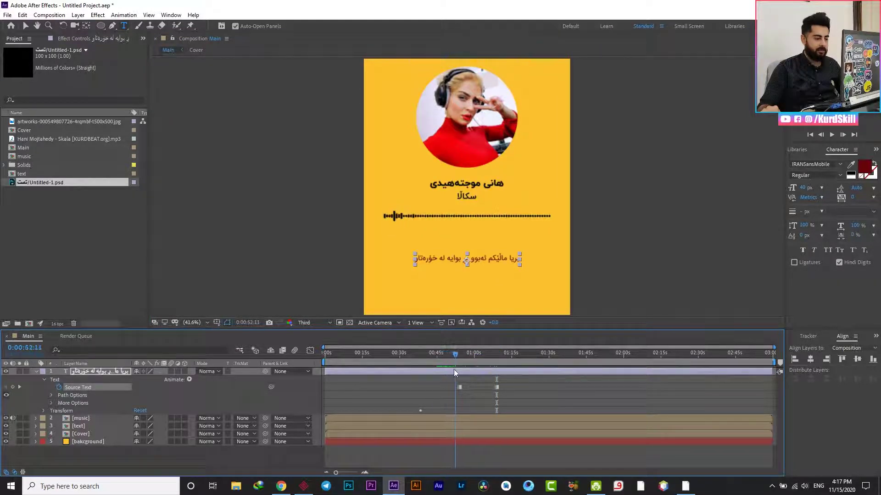
click(831, 136)
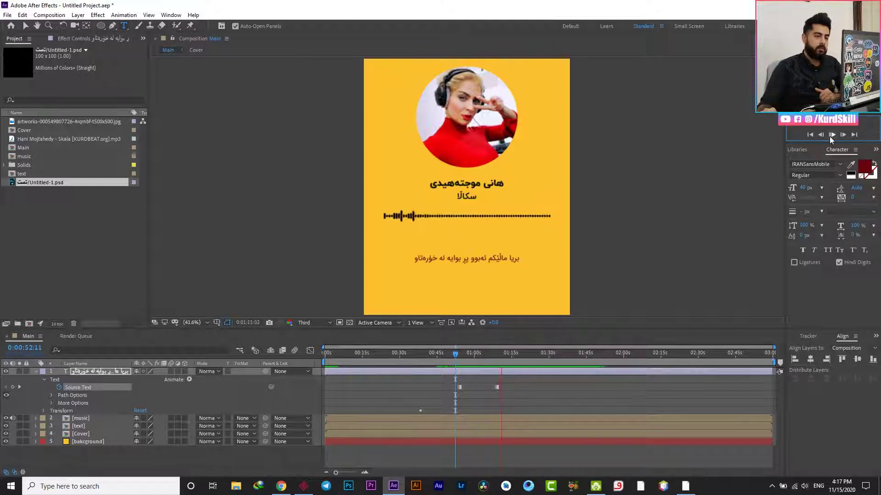
click(830, 137)
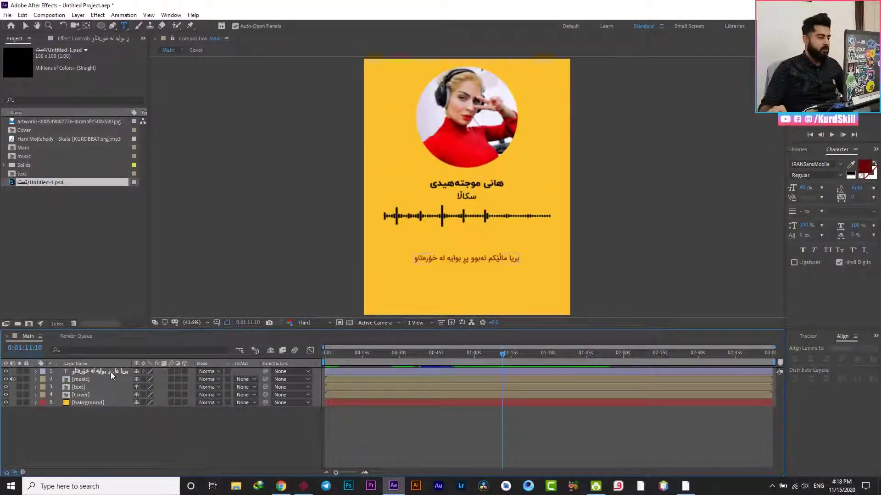
click(112, 370)
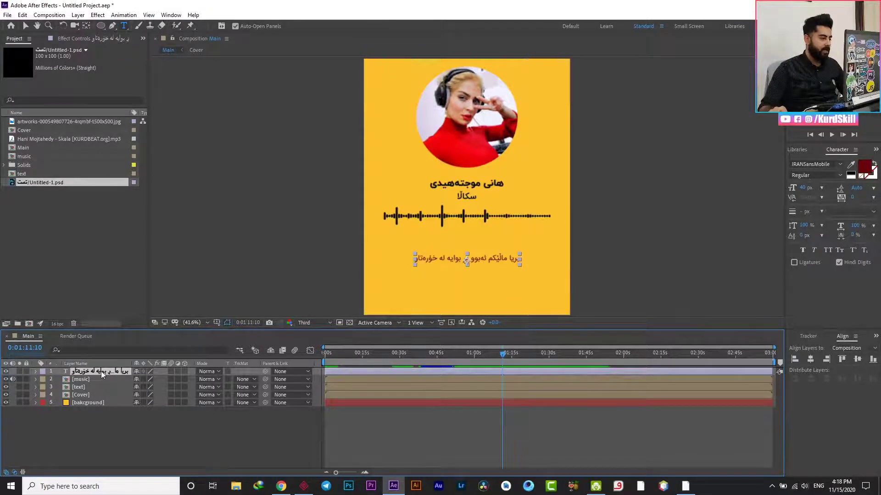
Step: Pre-compose the lyric layer into a composition named 'liryc', then open File Explorer
right_click(101, 371)
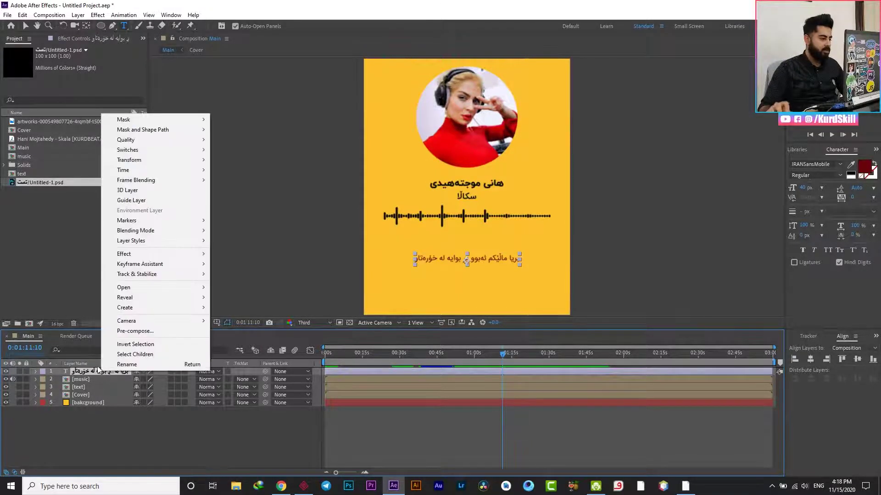
click(140, 331)
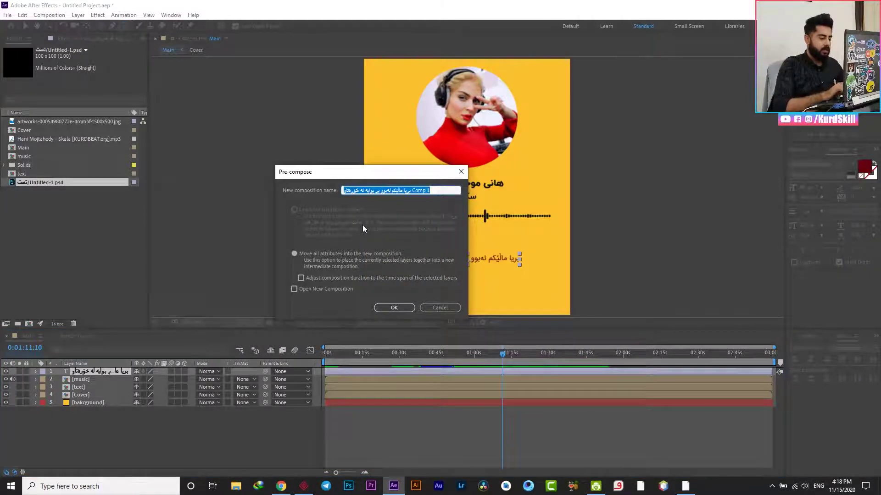
key(BackSpace)
text(lir)
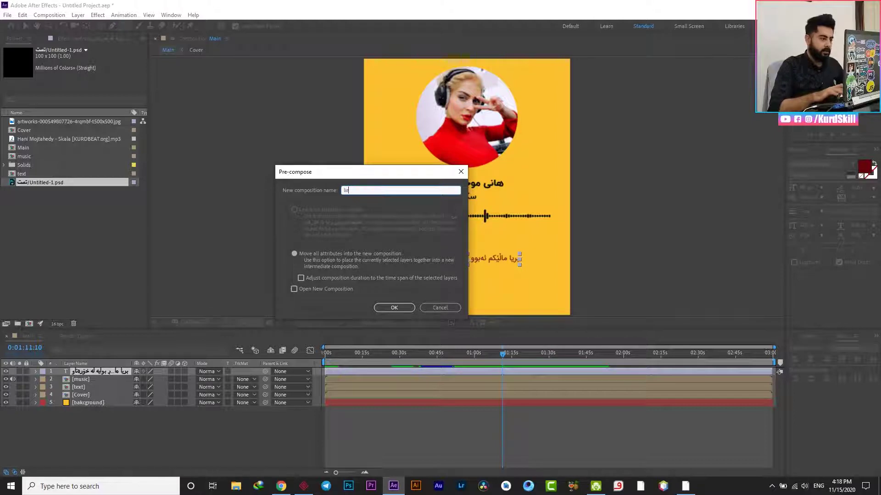
text(yc)
click(392, 307)
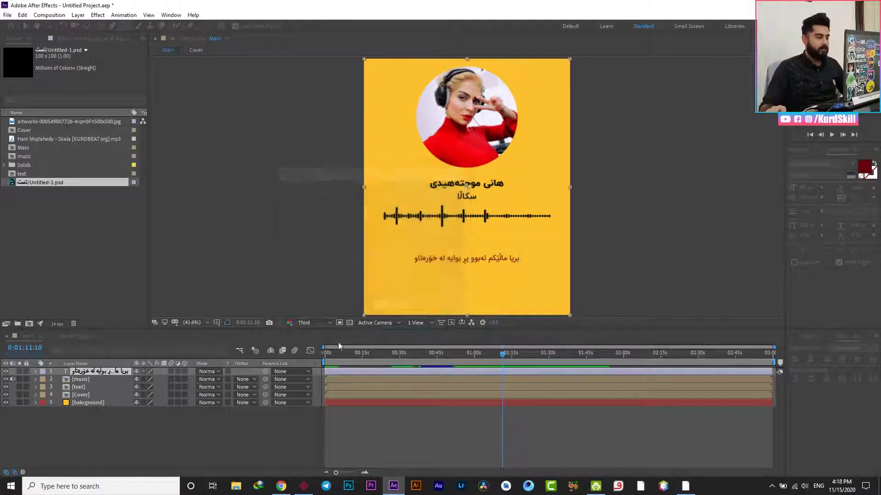
click(189, 441)
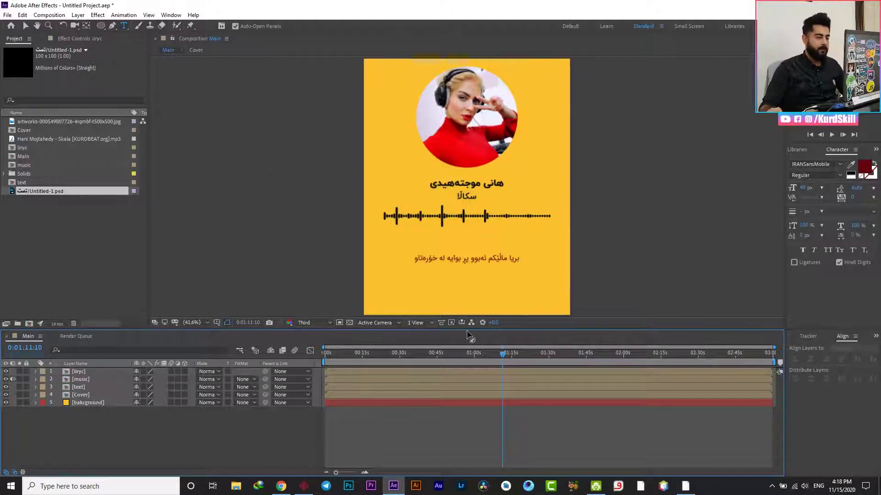
click(236, 487)
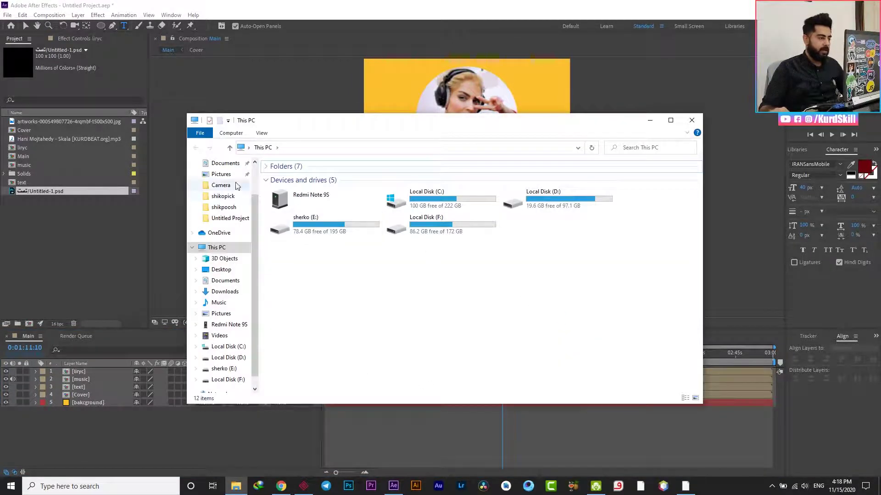
Step: Add the imported Untitled-1.png logo to the Main comp
click(27, 204)
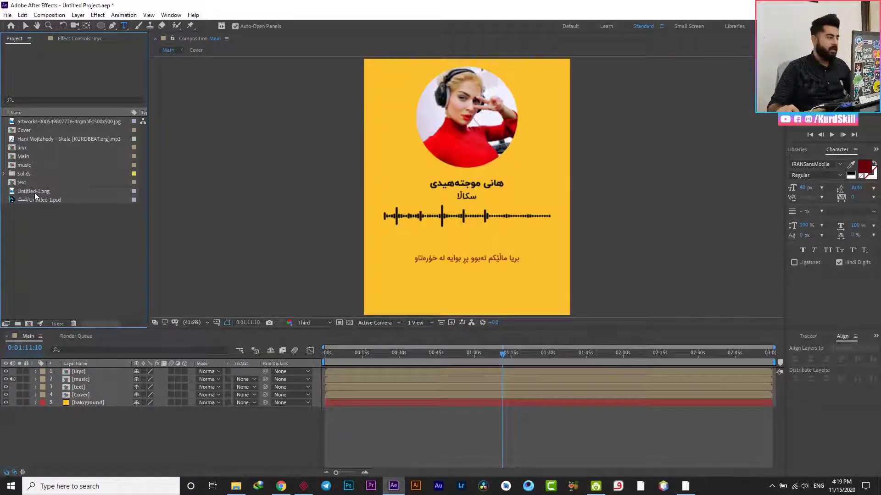
click(35, 192)
key(ctrl+slash)
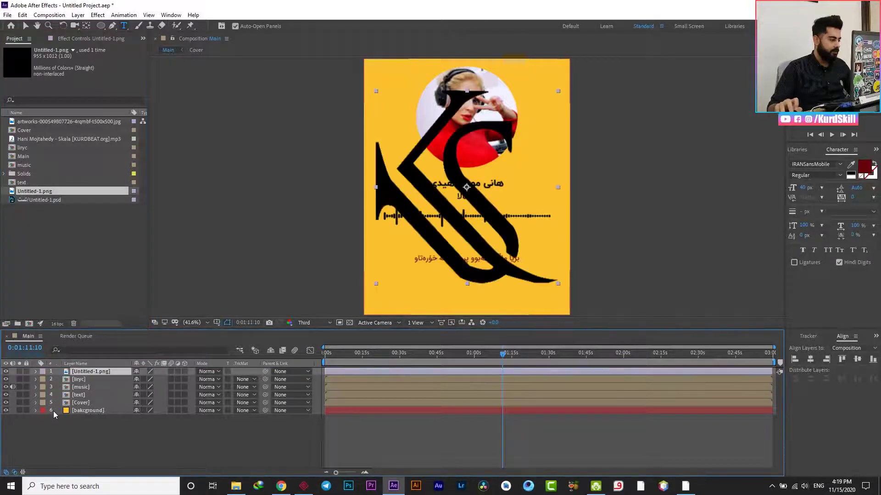
Step: Shrink the logo, centre it horizontally, and lower its Y position below the lyric line
click(25, 25)
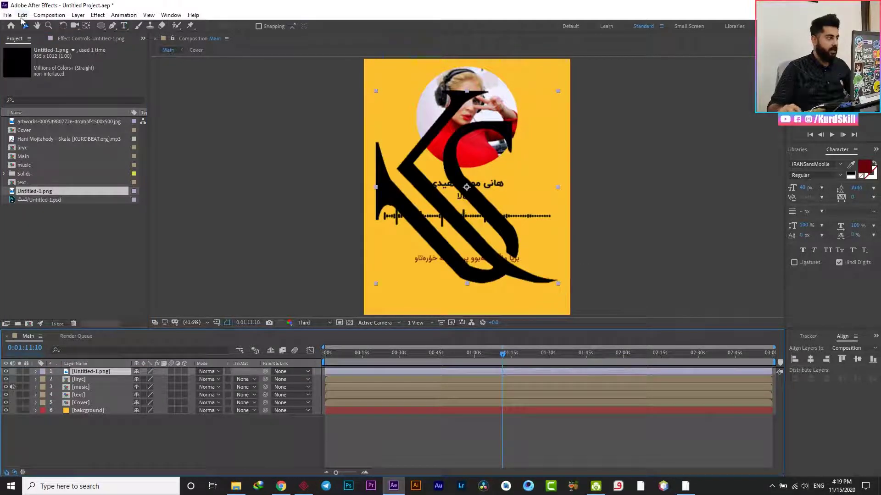
drag(558, 284, 489, 205)
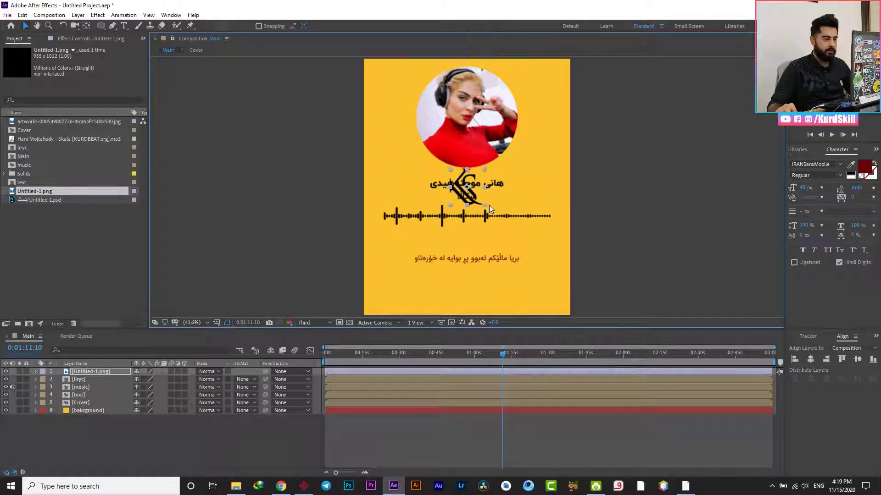
click(806, 359)
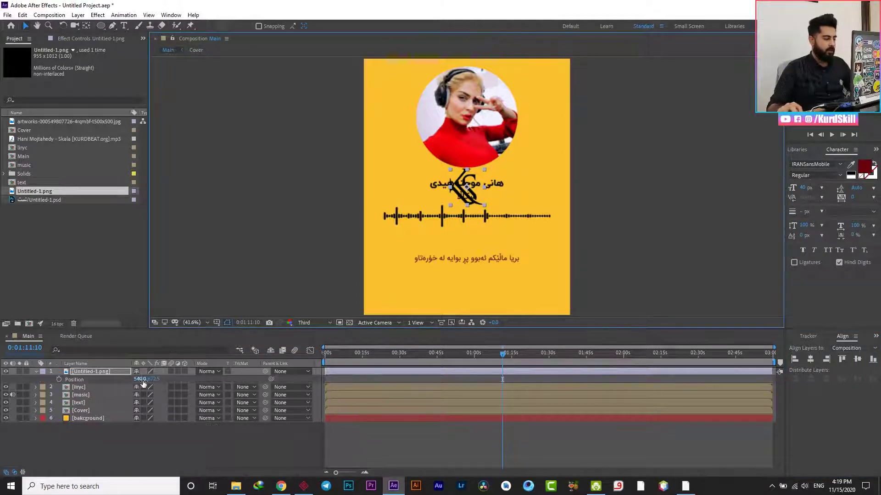
key(p)
mouse_move(154, 379)
mouse_down()
mouse_move(351, 381)
mouse_move(399, 388)
mouse_move(404, 396)
mouse_up()
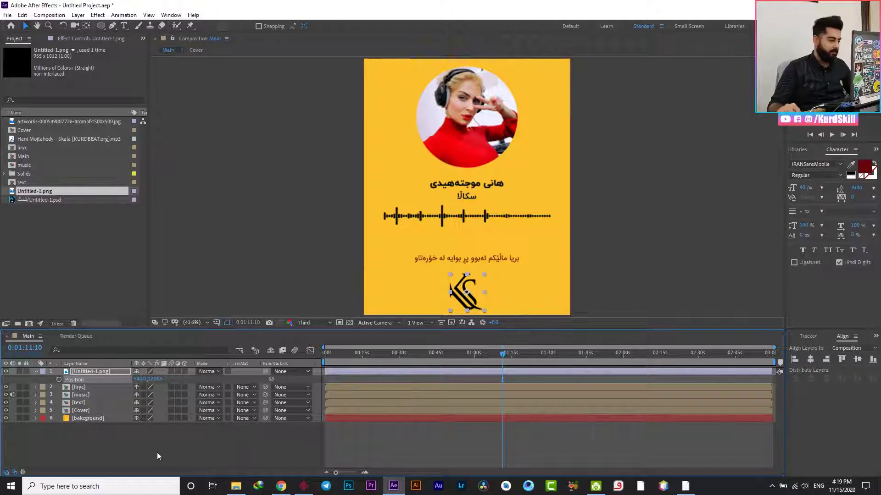
click(36, 371)
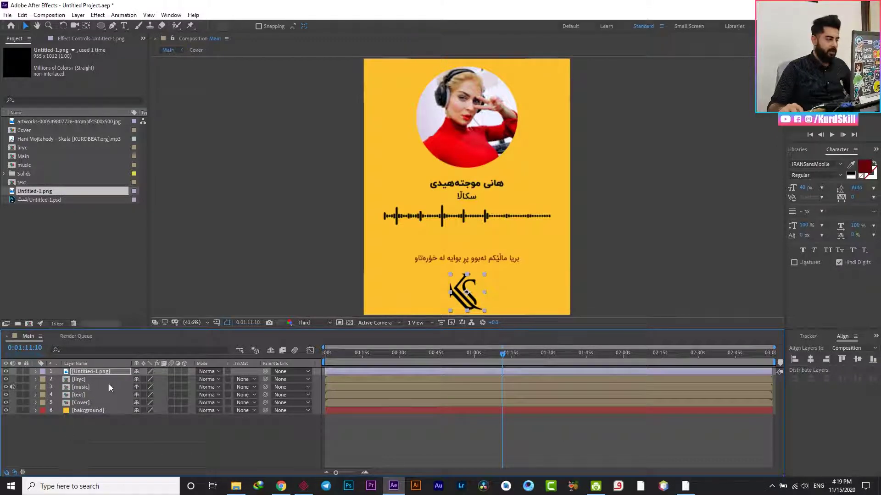
Step: Rename the logo layer to 'logo' and enable Scale keyframing at 0:00:00:00
key(Return)
text(lo)
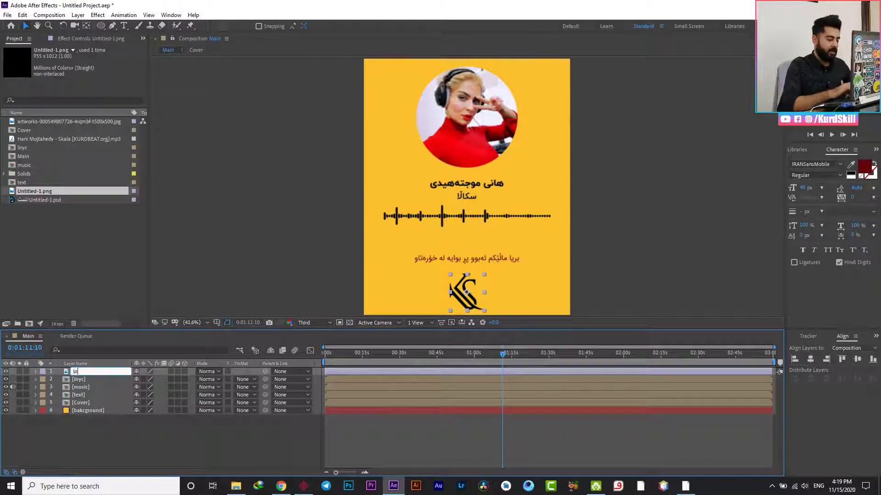
text(go)
key(Return)
key(s)
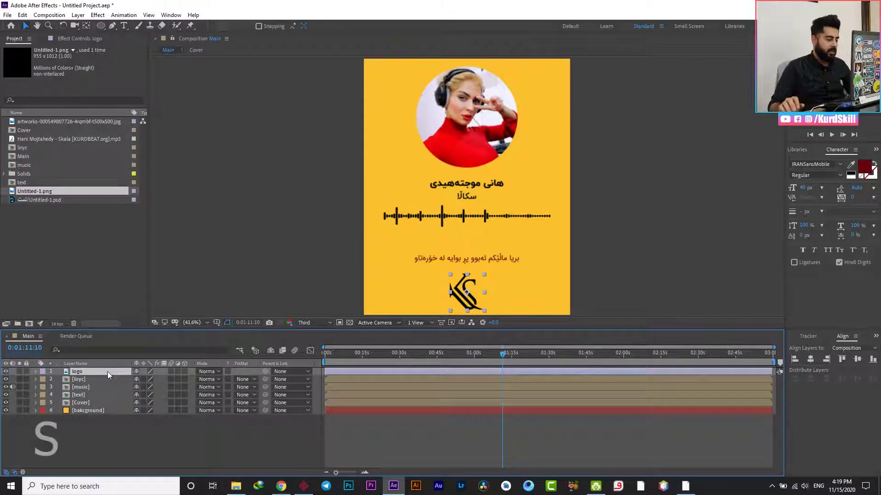
key(s)
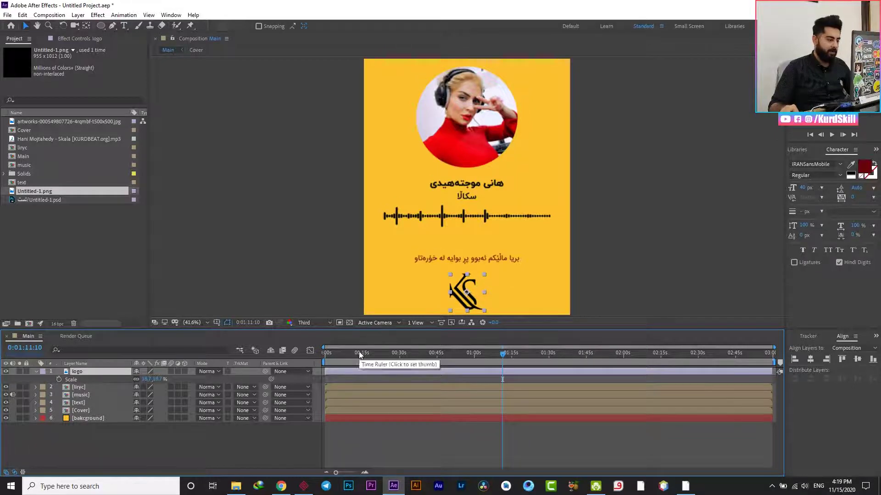
key(Home)
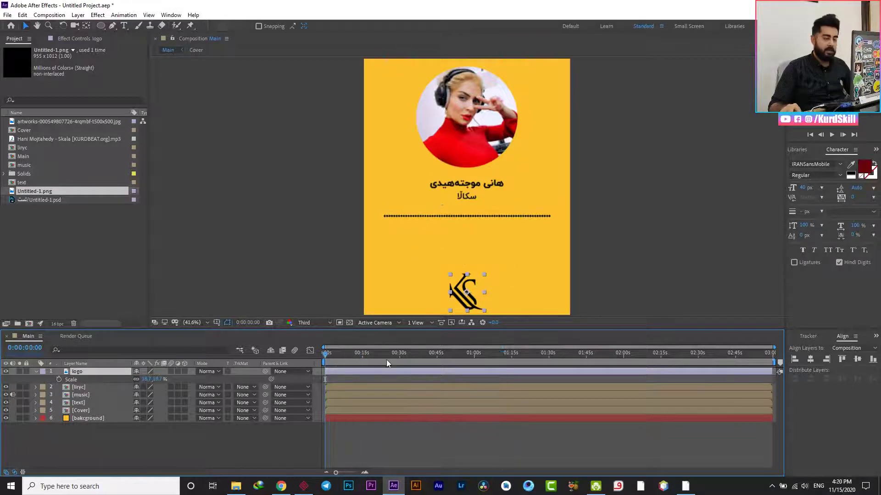
click(59, 379)
Step: Keyframe the logo's Scale down to about 11.7% at frame 10, adding another keyframe at frame 20
drag(336, 472, 356, 473)
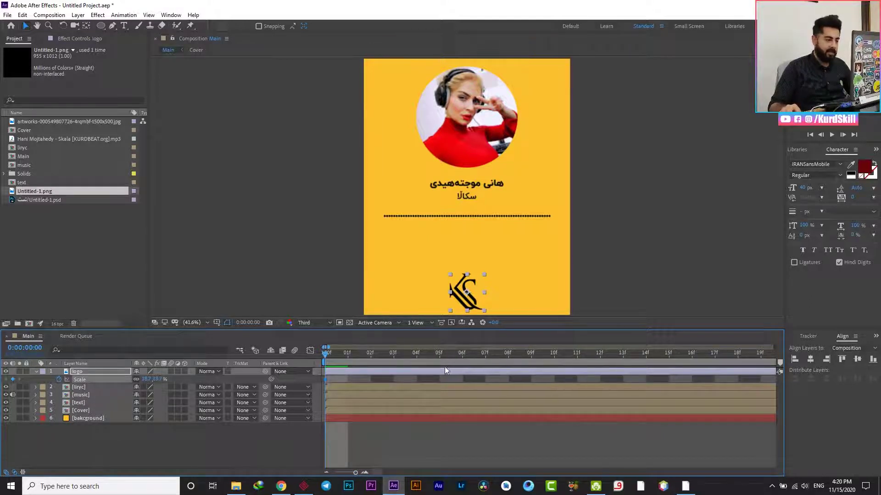
drag(433, 353, 555, 362)
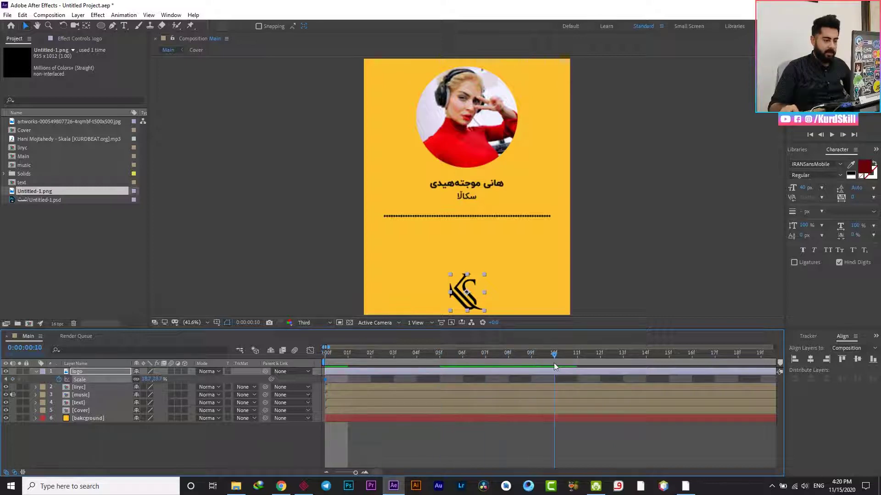
click(13, 379)
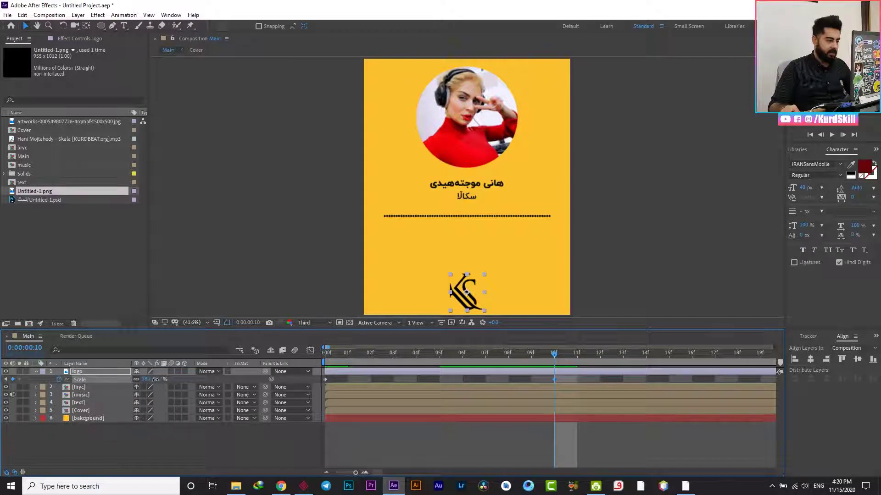
drag(155, 380, 158, 384)
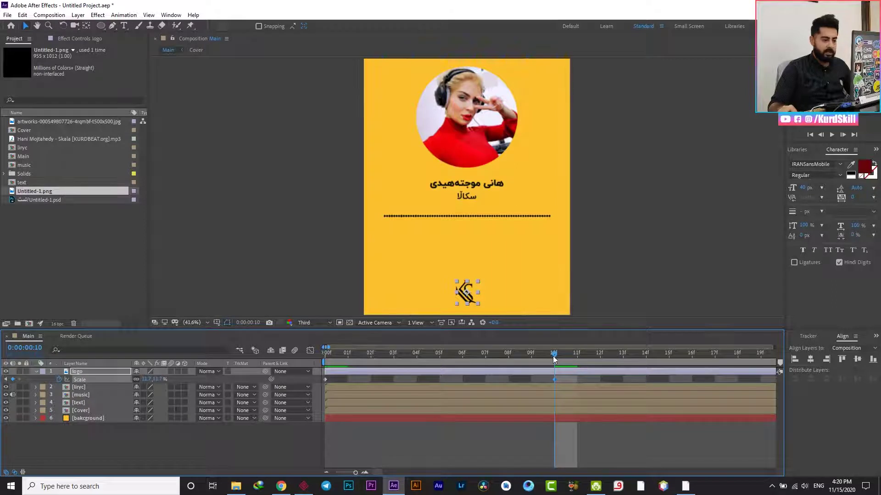
drag(555, 357, 780, 367)
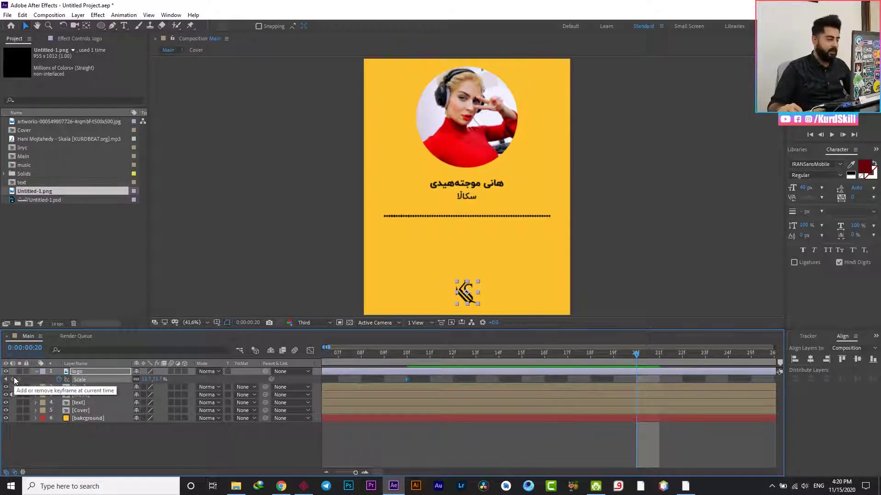
click(13, 380)
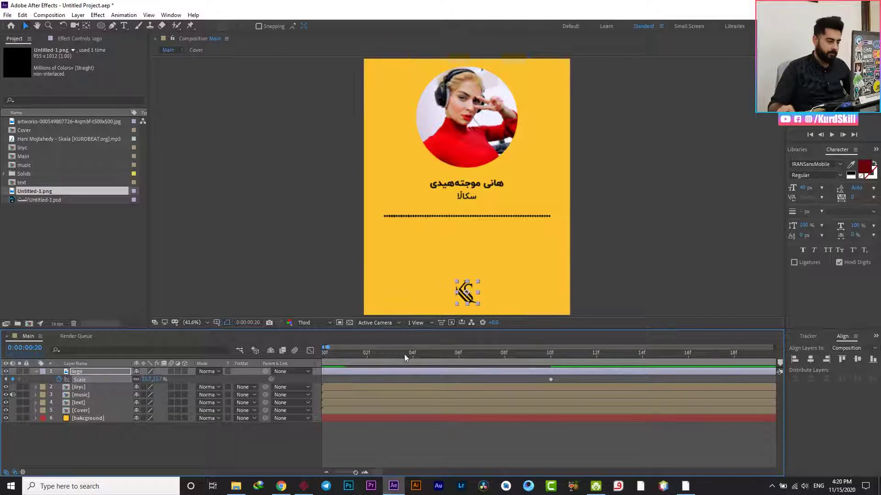
Step: Set the logo's Scale back to 18.7% at the frame-20 keyframe
key(Home)
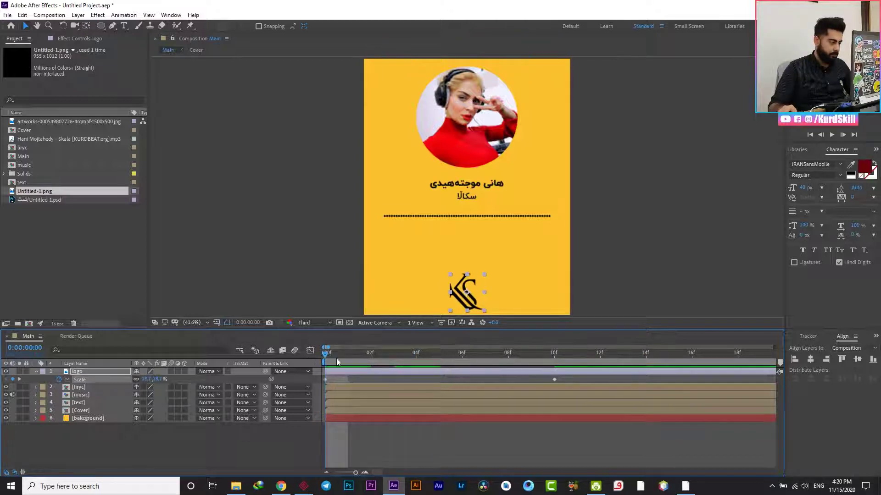
drag(624, 356, 715, 354)
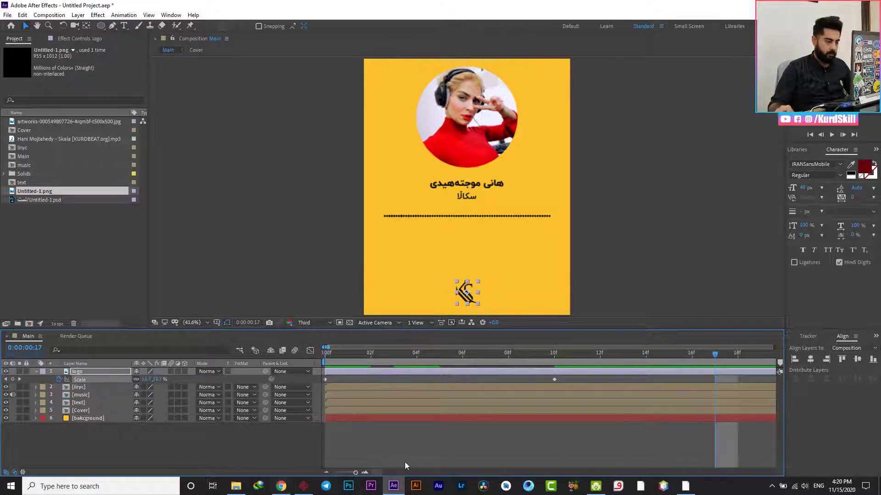
click(379, 472)
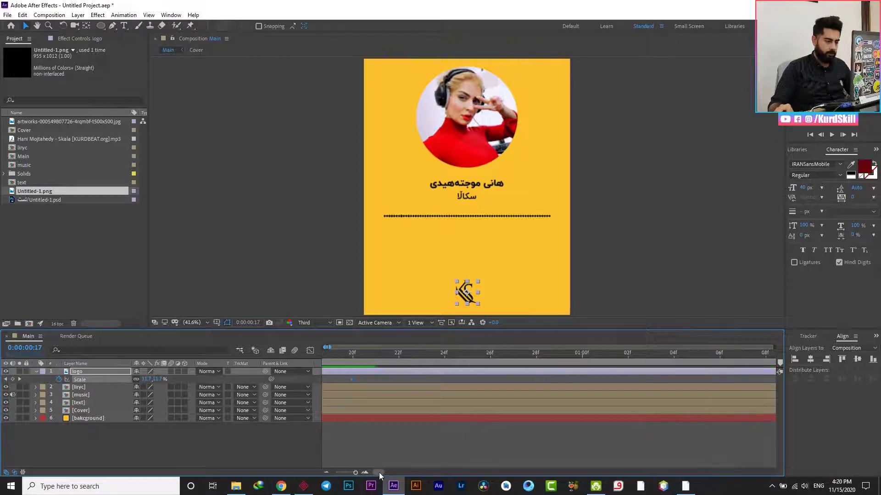
click(353, 354)
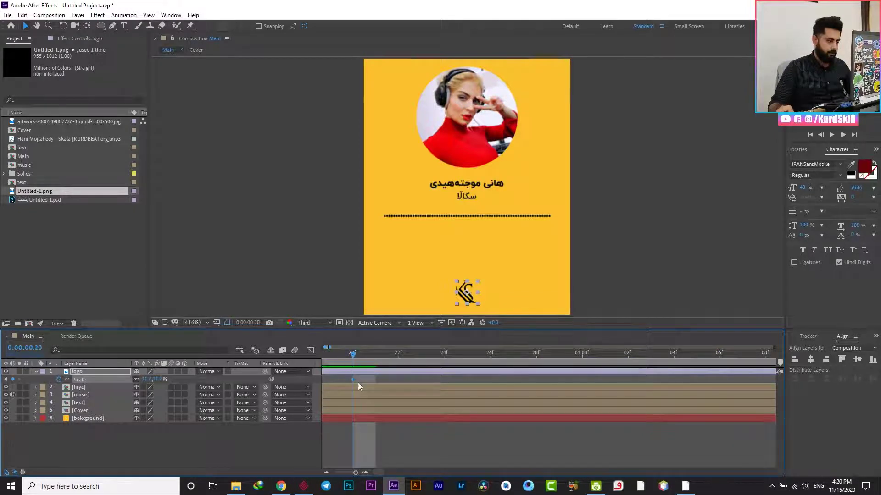
click(156, 379)
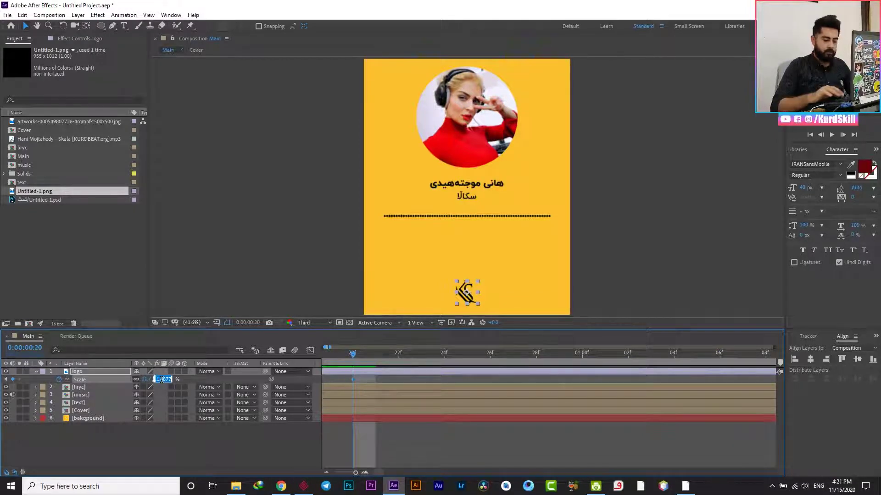
text(18.7)
key(Return)
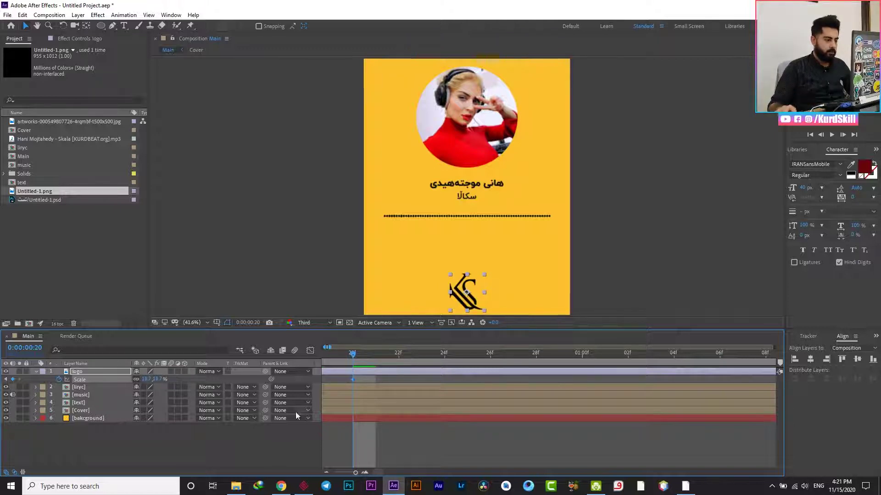
Step: Apply Easy Ease to the logo's three Scale keyframes and preview the pulse
scroll(480, 426, left, 10)
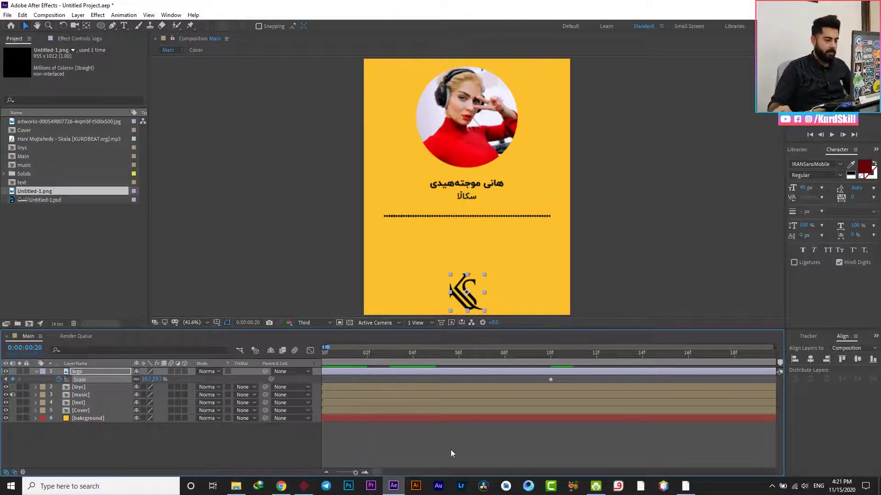
drag(355, 472, 353, 473)
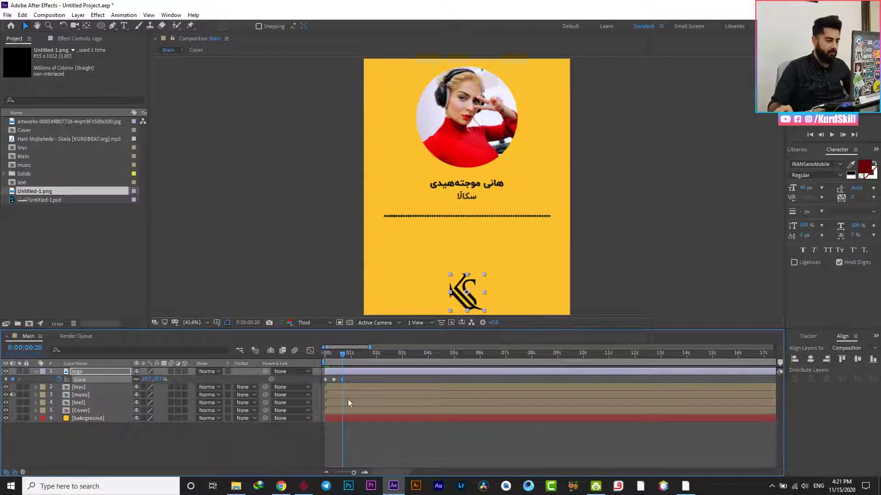
drag(353, 379, 315, 398)
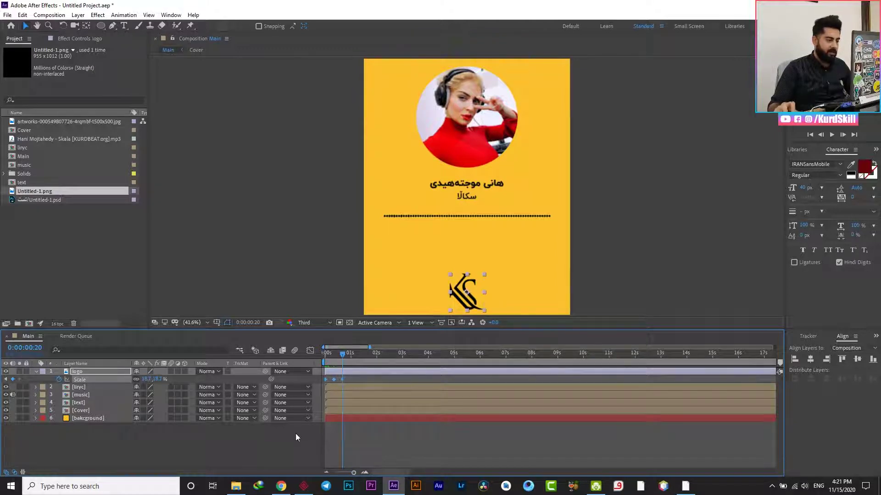
key(F9)
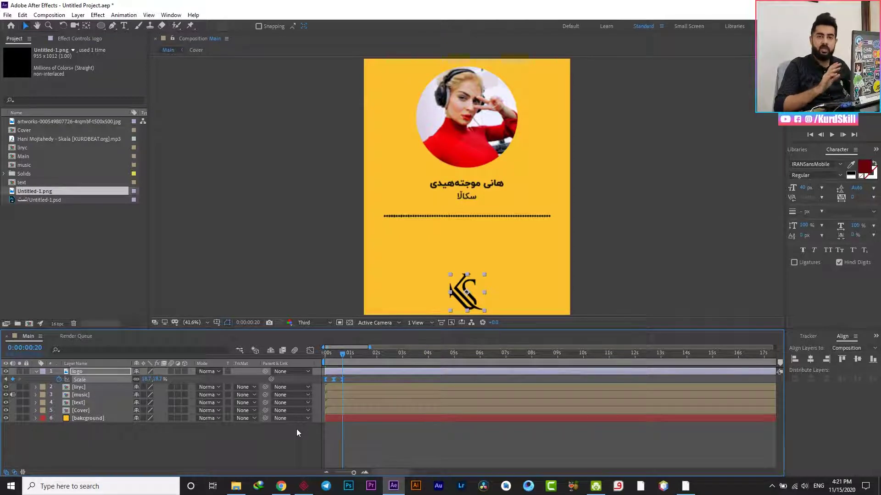
drag(339, 358, 325, 357)
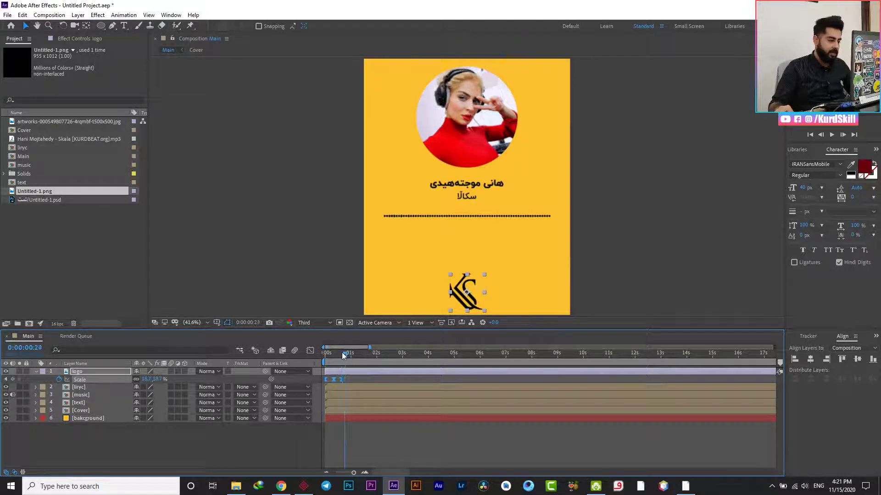
key(space)
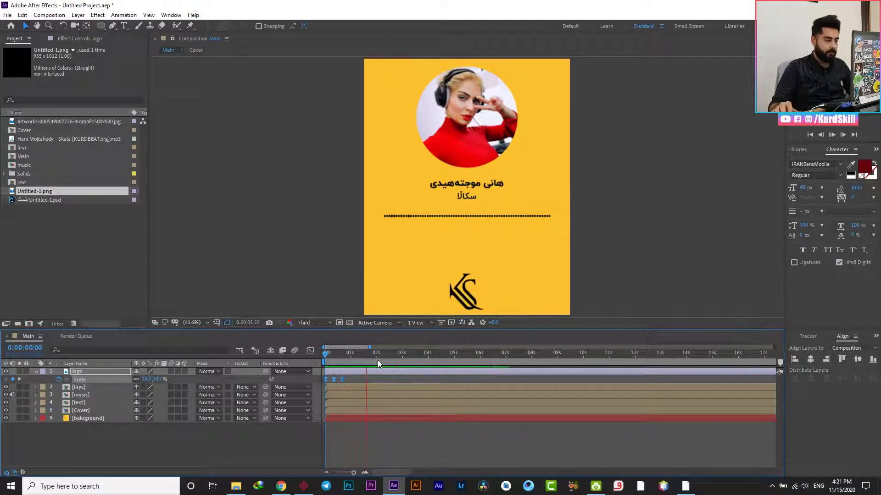
click(337, 359)
mouse_move(329, 358)
mouse_down()
mouse_move(346, 358)
mouse_move(323, 353)
mouse_up()
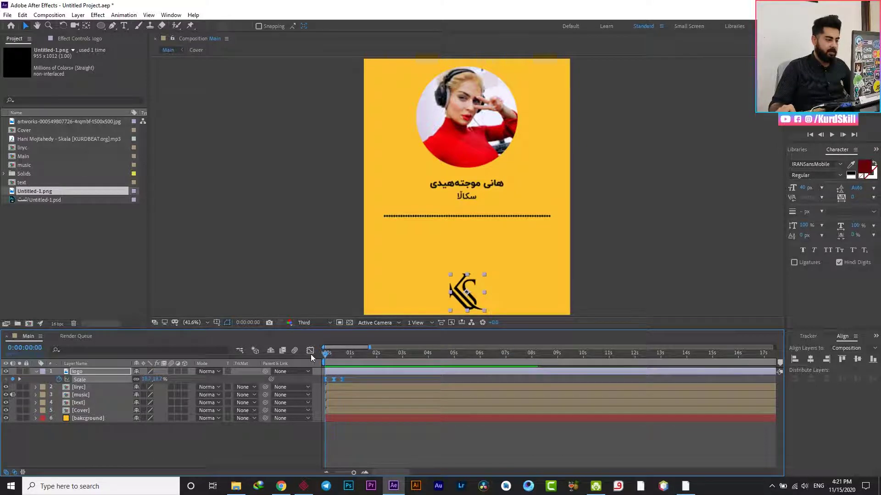
key(space)
key(space)
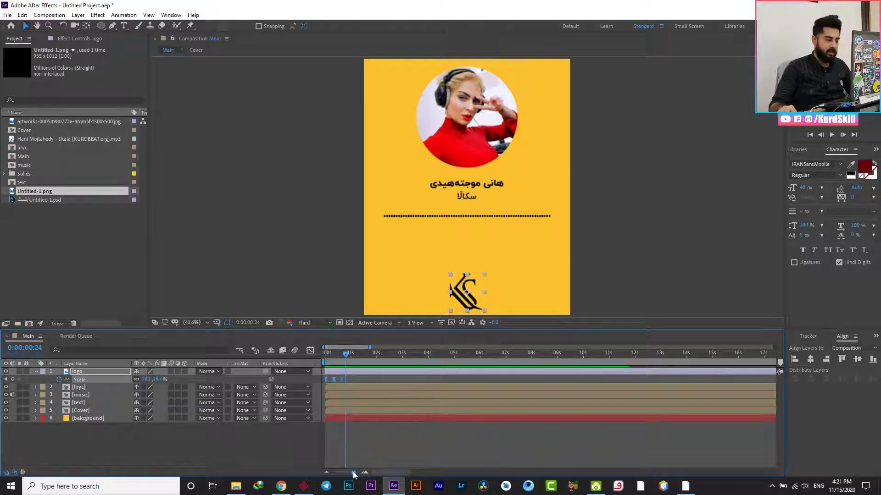
Step: Retime the Scale keyframes, shifting the later ones out to about 23 frames
drag(354, 472, 354, 473)
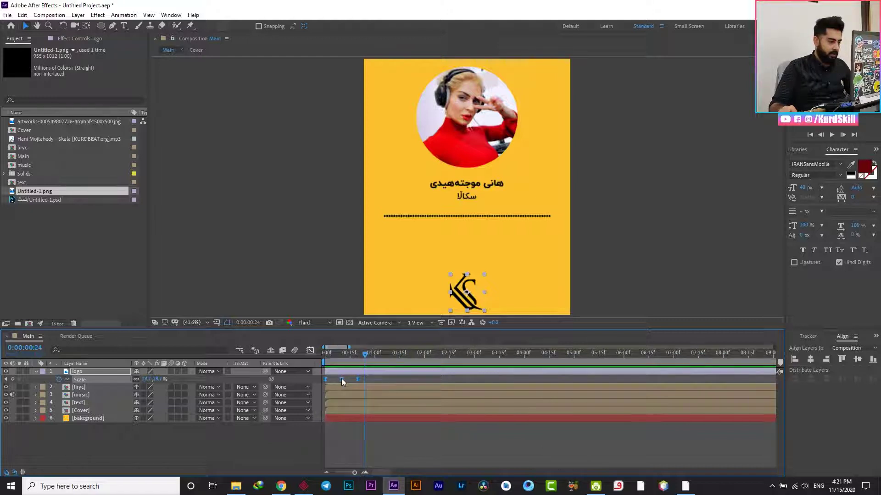
drag(343, 380, 339, 382)
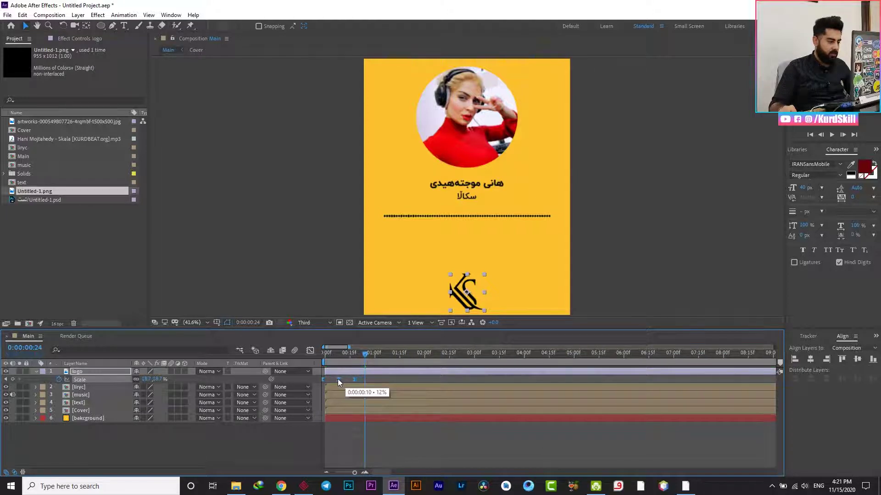
click(362, 381)
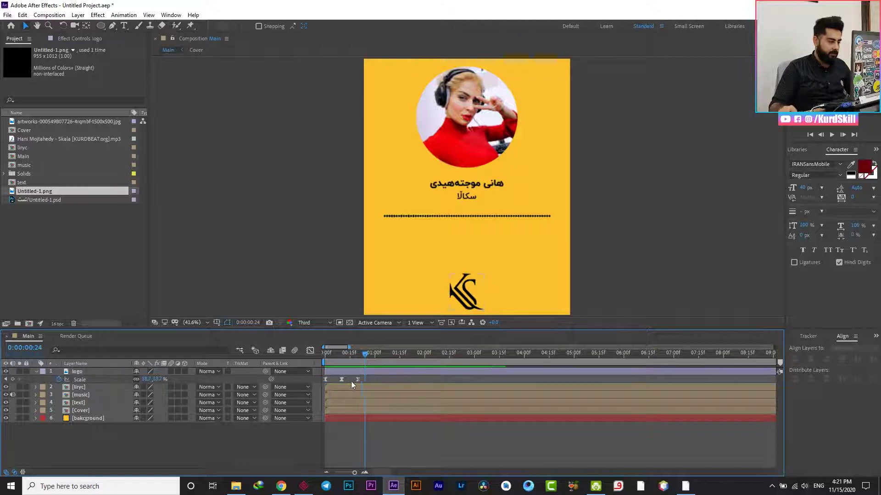
click(340, 379)
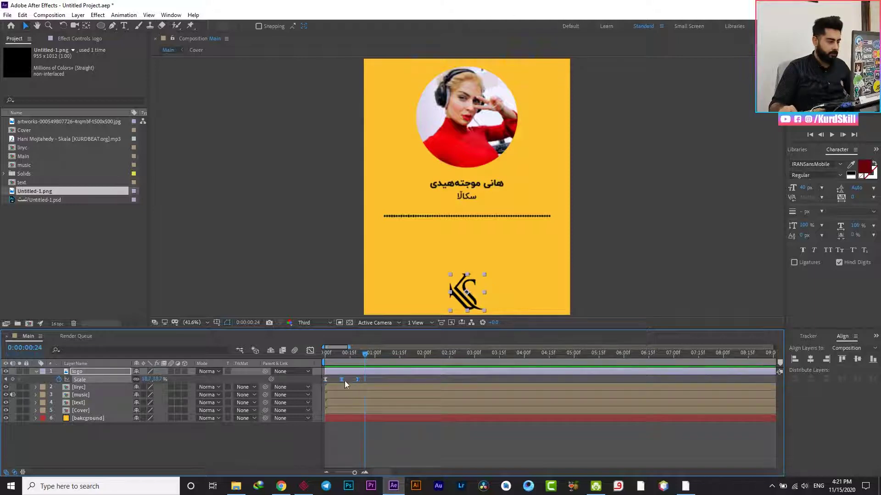
drag(343, 379, 364, 382)
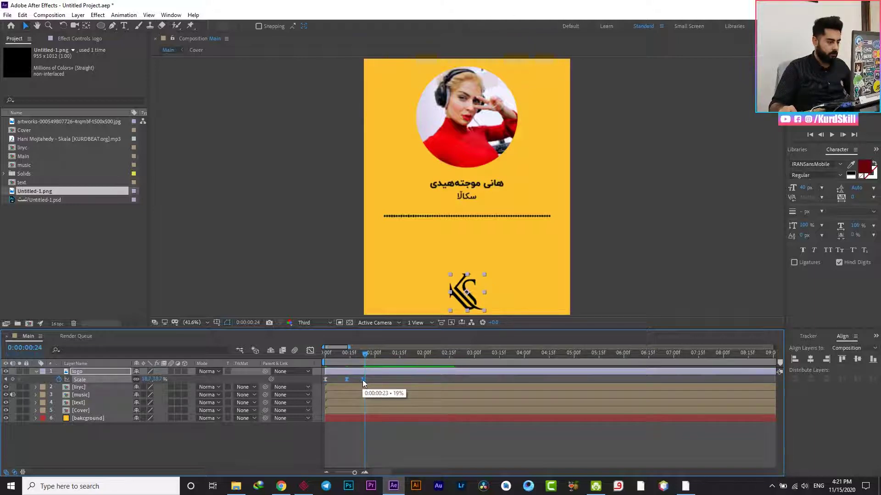
click(362, 379)
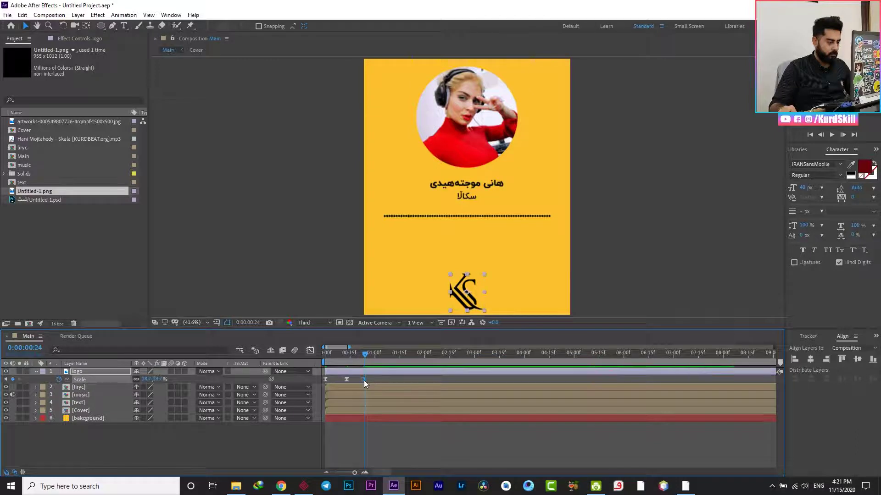
drag(363, 380, 370, 381)
Step: Preview the retimed logo pulse from the start of the comp
key(Home)
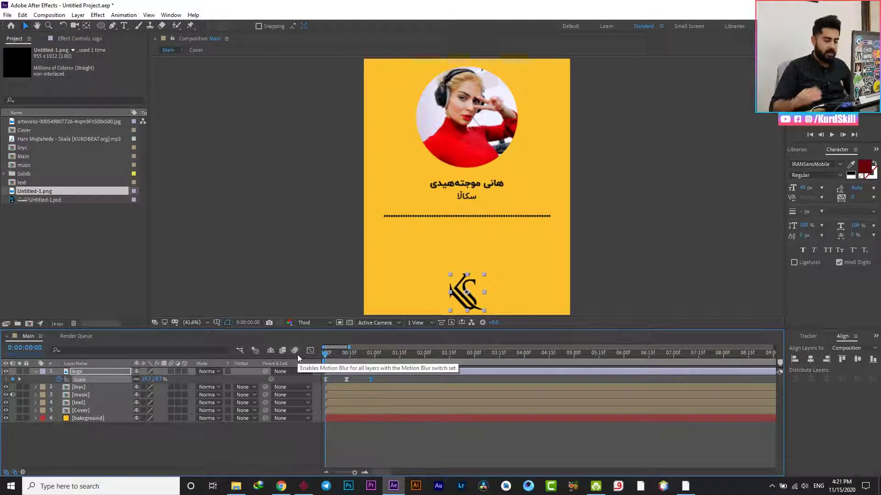
key(space)
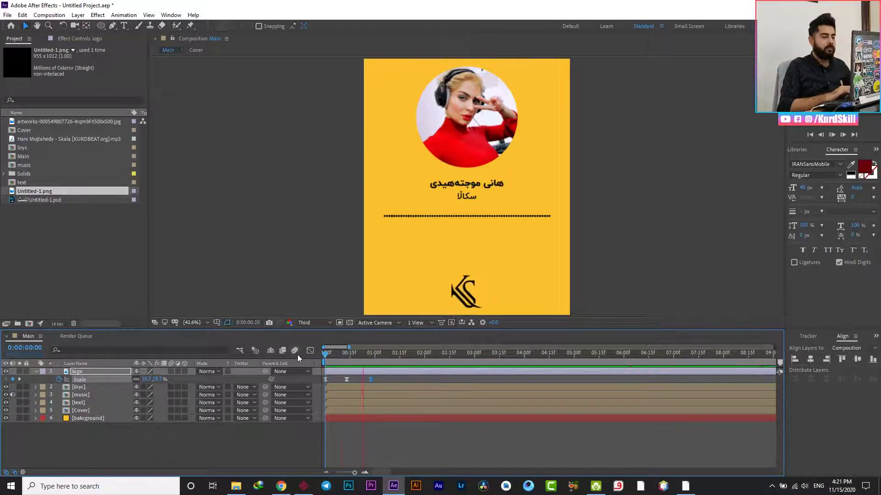
key(space)
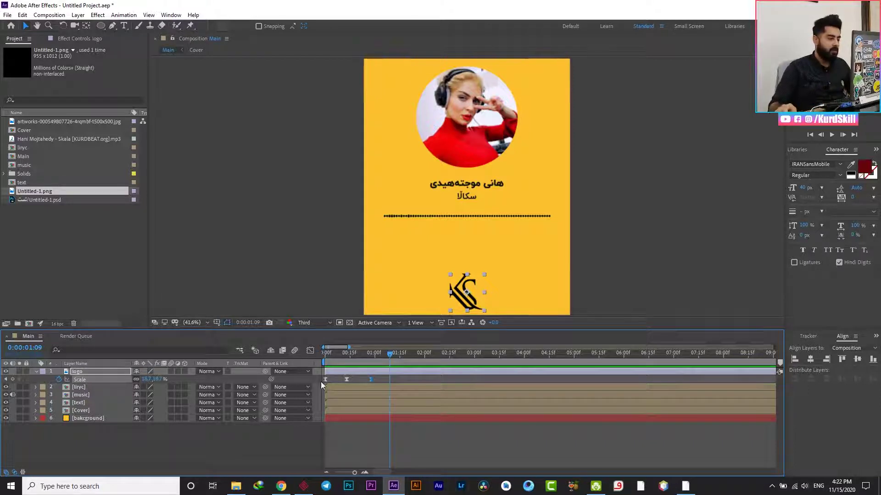
Step: Add a loopOut("cycle",0) expression to the logo's Scale and preview the looping pulse
drag(351, 363, 301, 357)
click(312, 450)
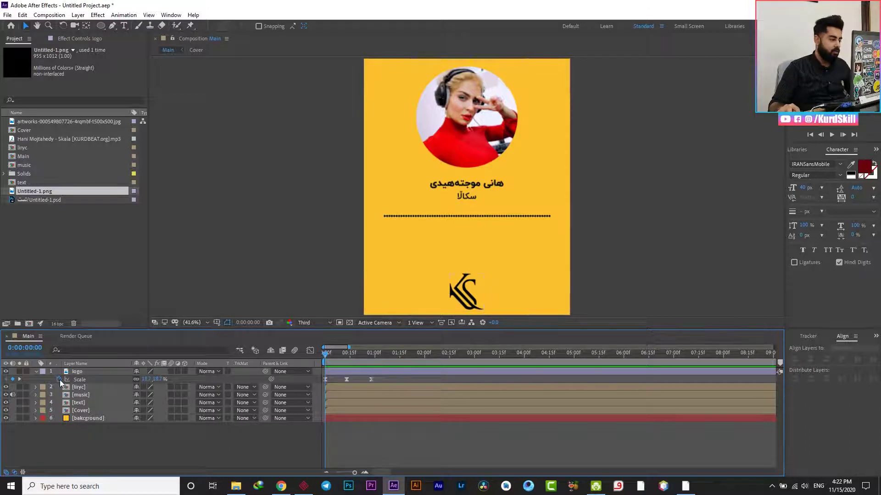
key(alt)
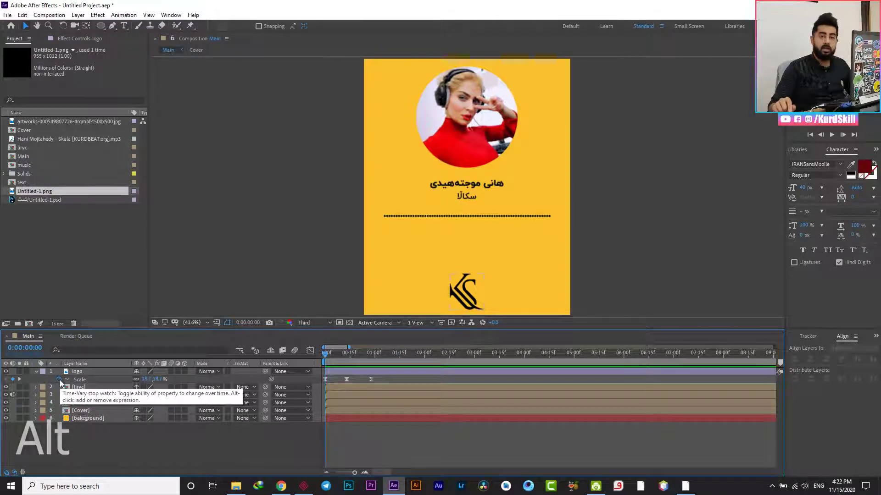
alt+click(59, 380)
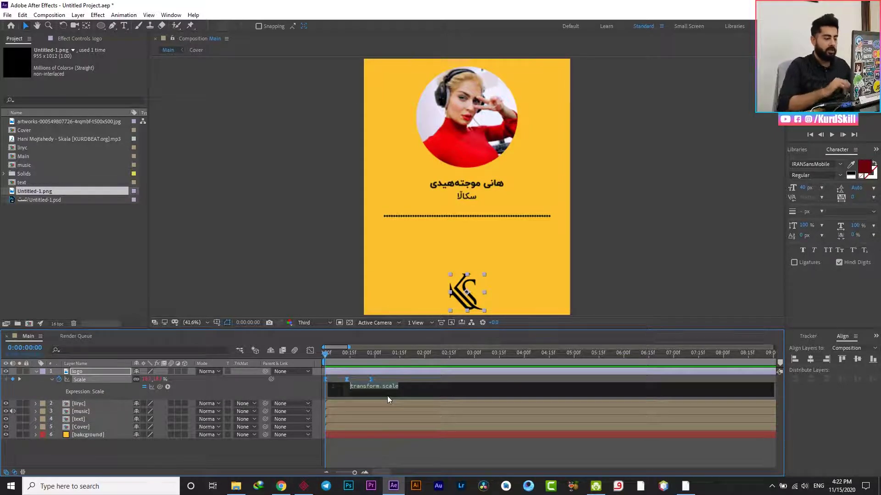
text(Loop)
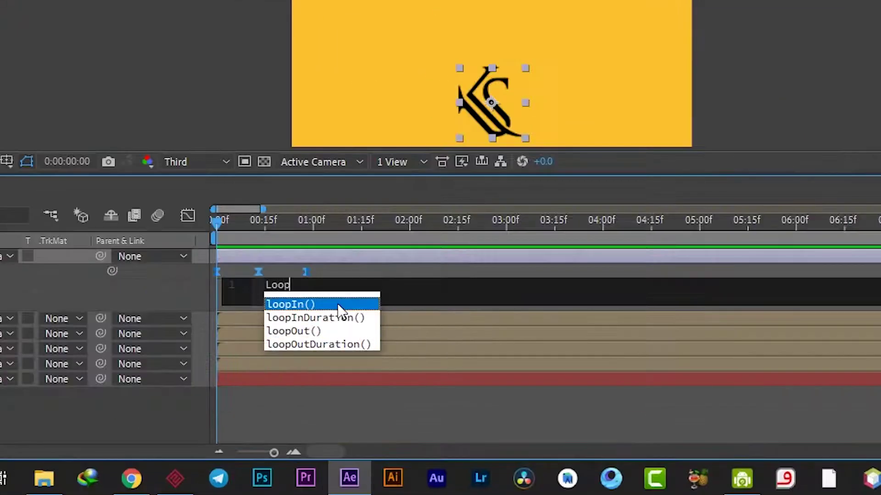
key(Down)
key(Down)
key(Return)
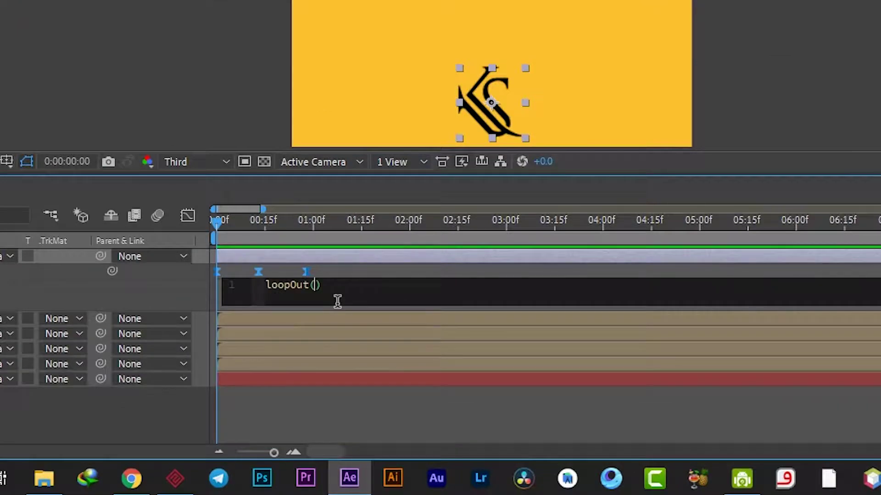
text(")
key(Down)
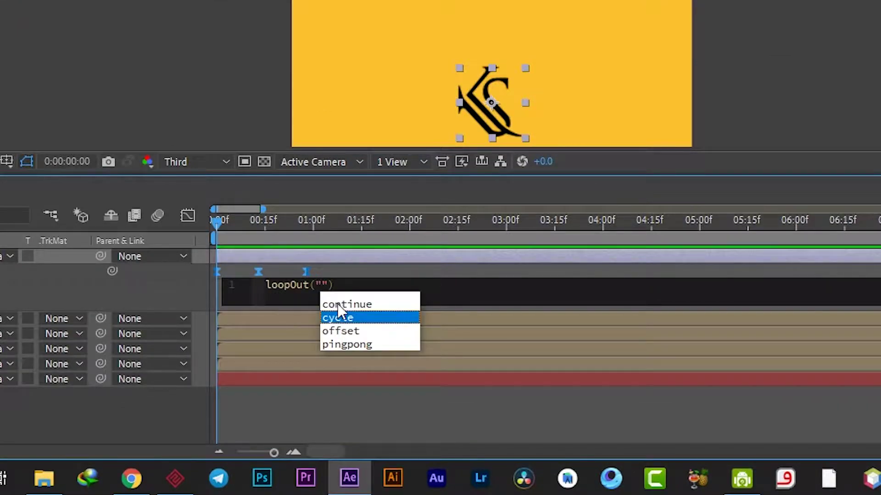
key(Return)
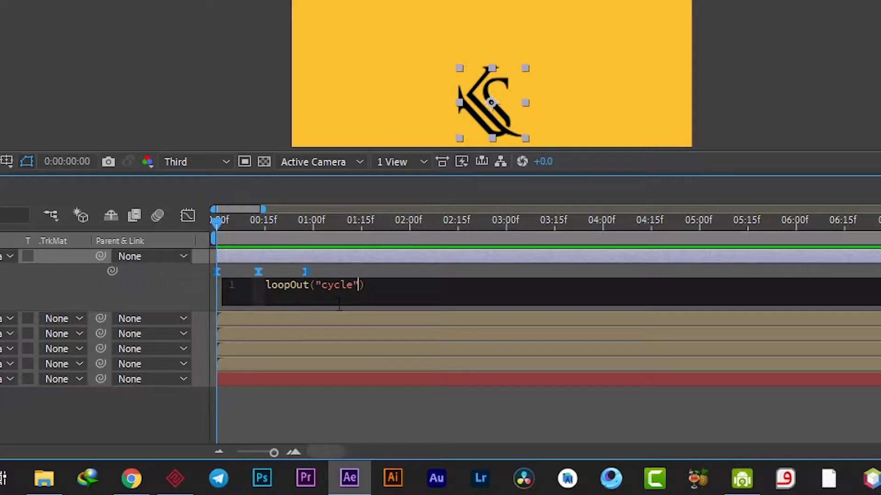
text(,0);)
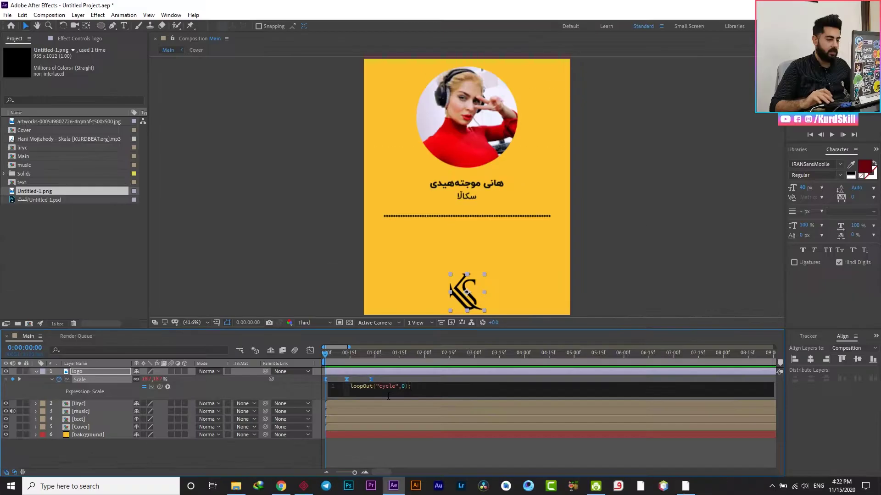
click(387, 395)
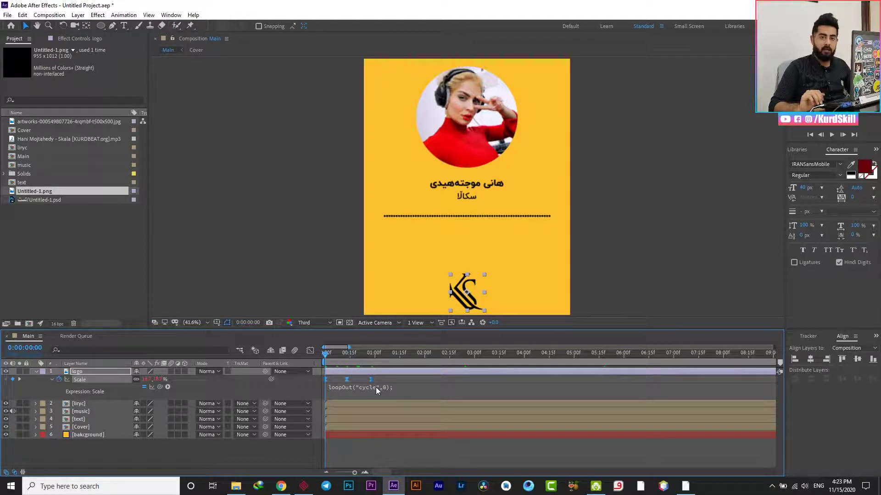
key(space)
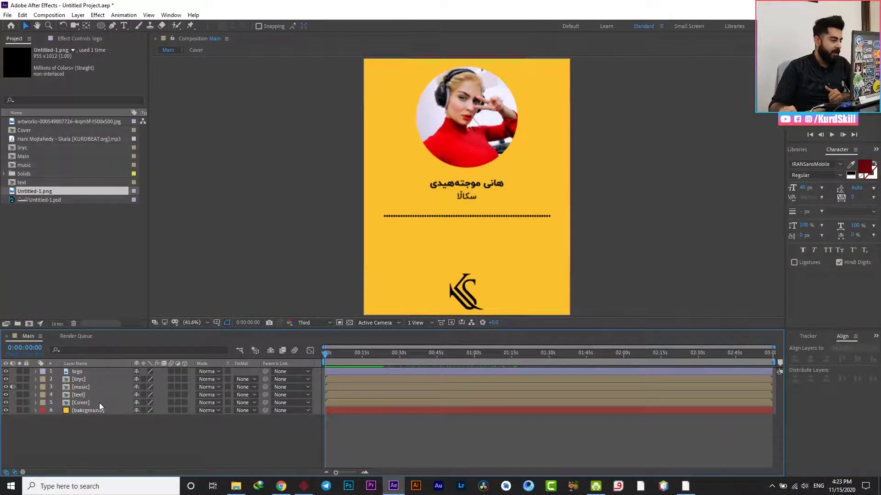
Step: In the Cover precomp, keyframe the artwork's Rotation from 0° at 0s to 360° at 0:00:15:09
double_click(99, 403)
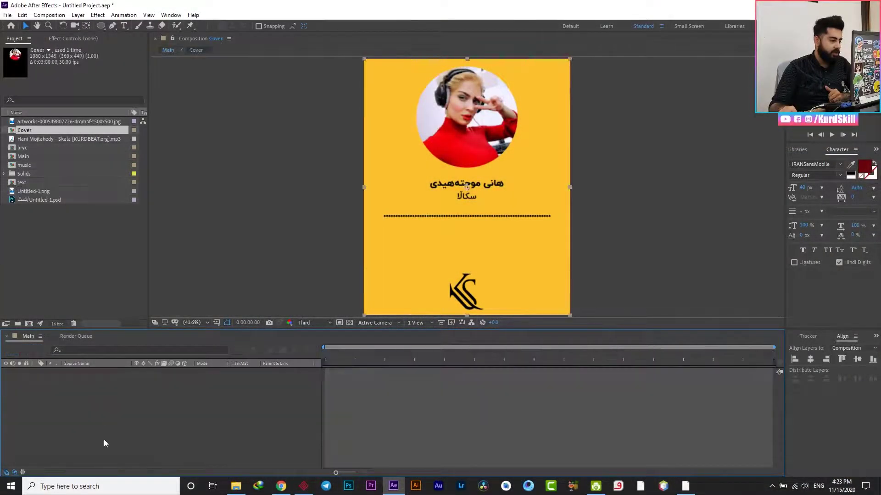
click(95, 379)
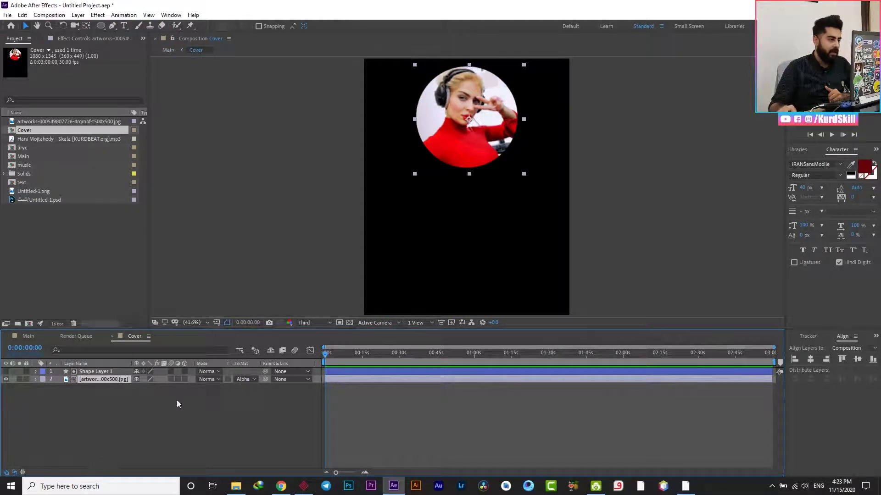
click(35, 379)
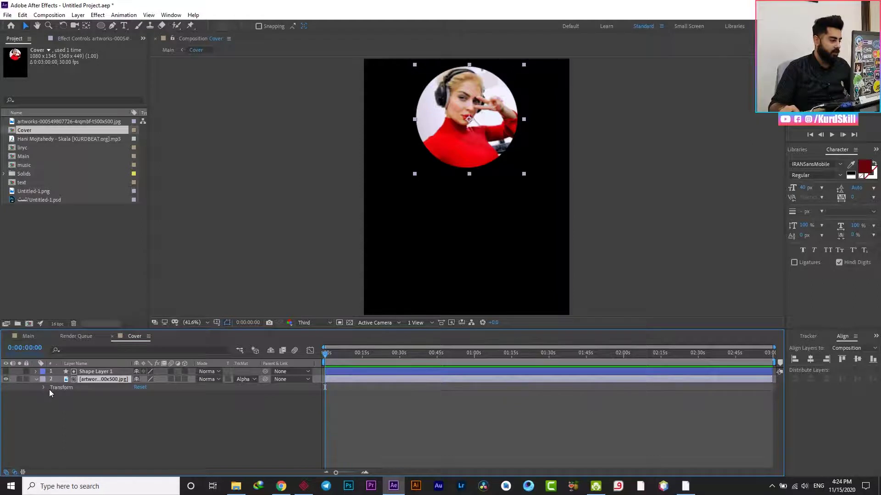
click(44, 388)
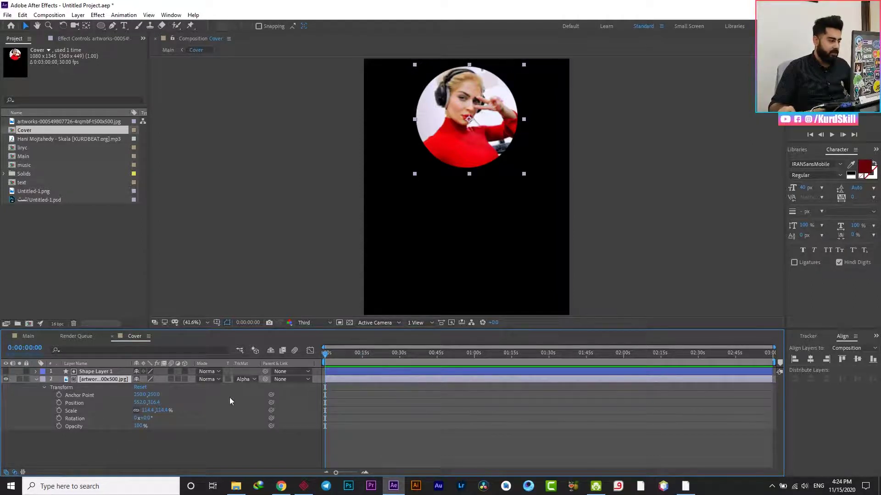
click(60, 419)
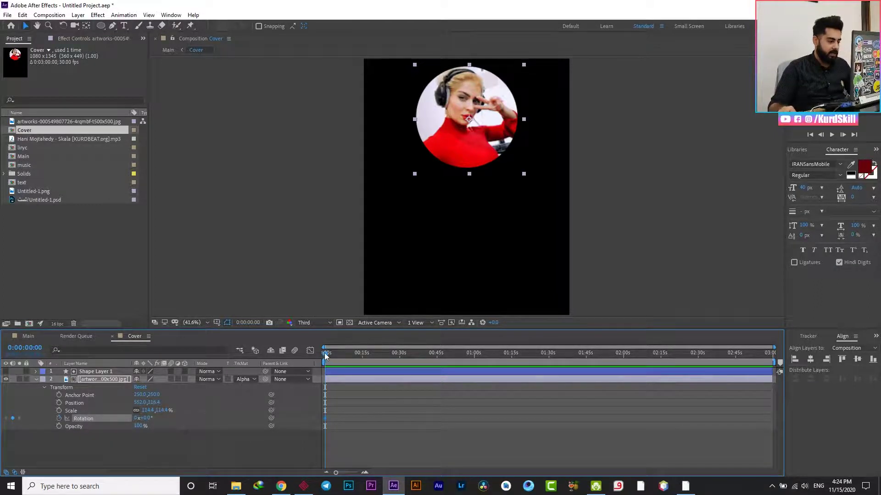
drag(325, 356, 363, 360)
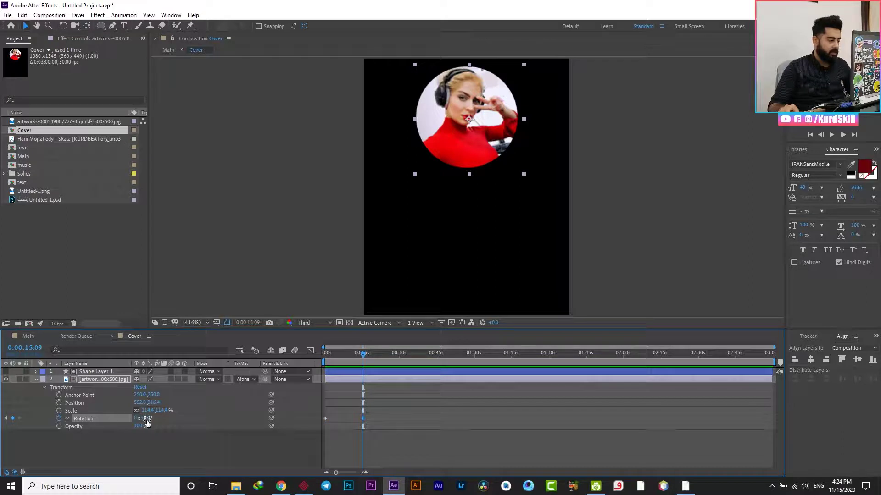
text(360)
key(Return)
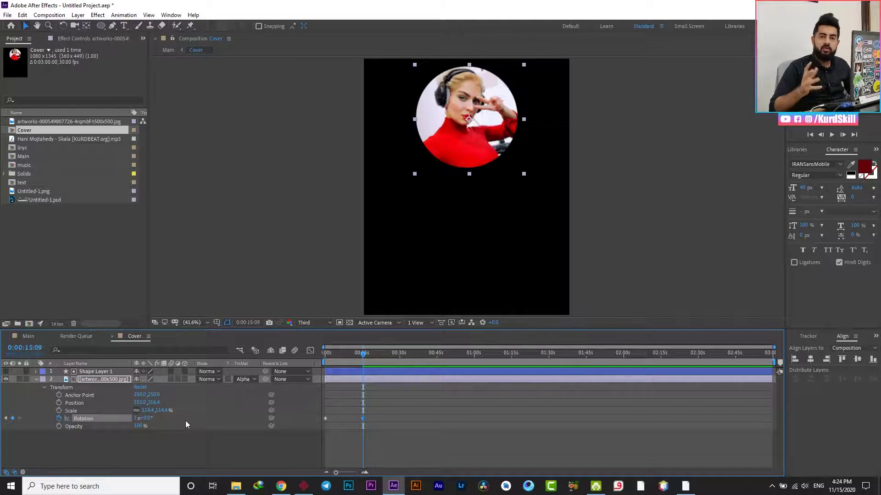
Step: Apply Easy Ease to both Rotation keyframes and preview the portrait spinning
click(348, 440)
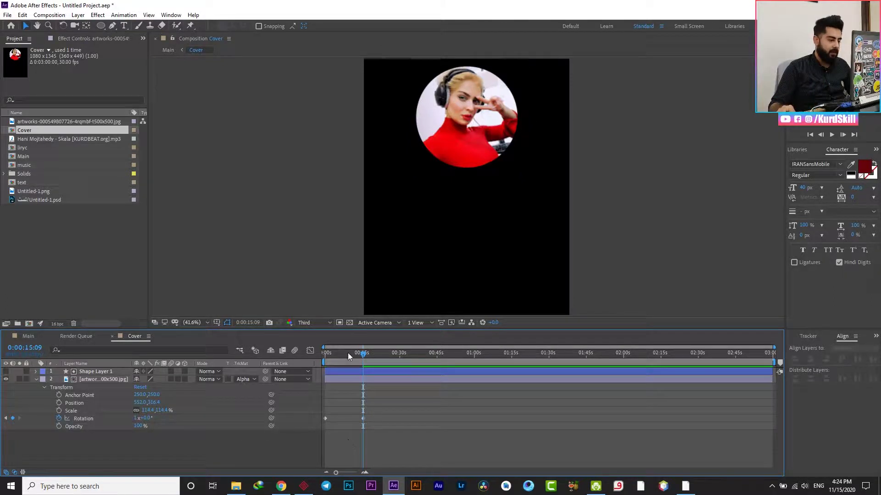
drag(373, 433, 323, 416)
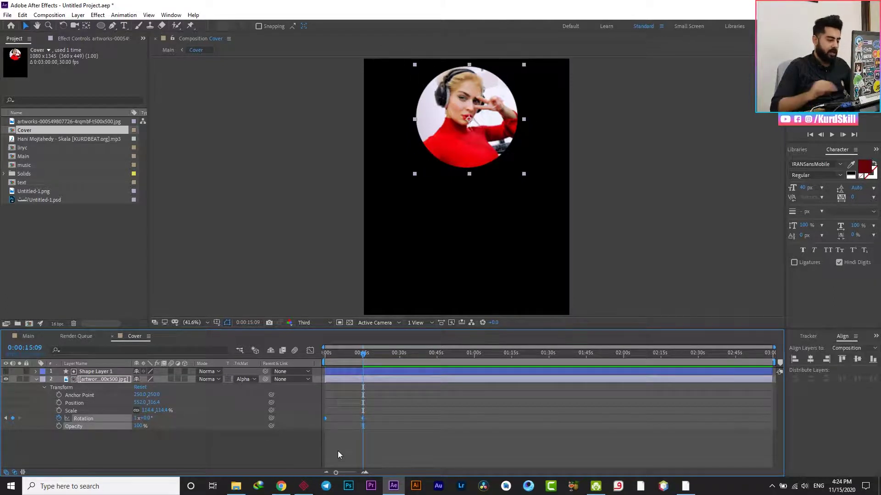
key(F9)
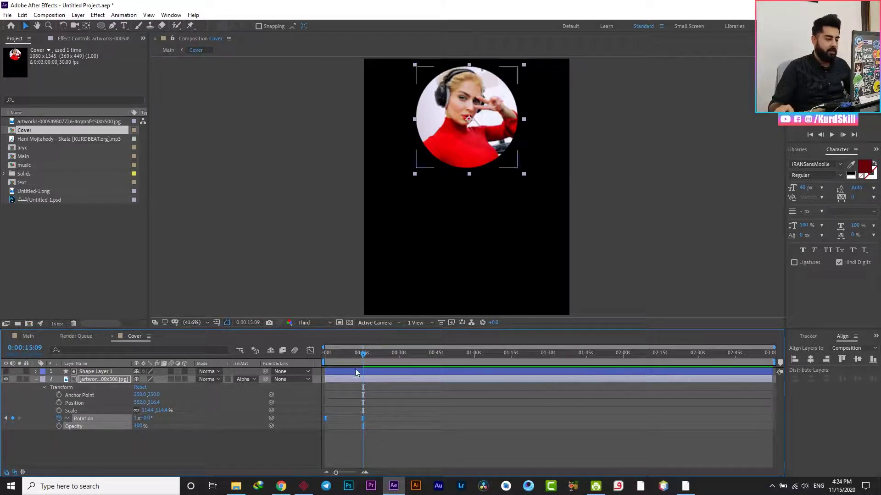
drag(363, 359, 327, 369)
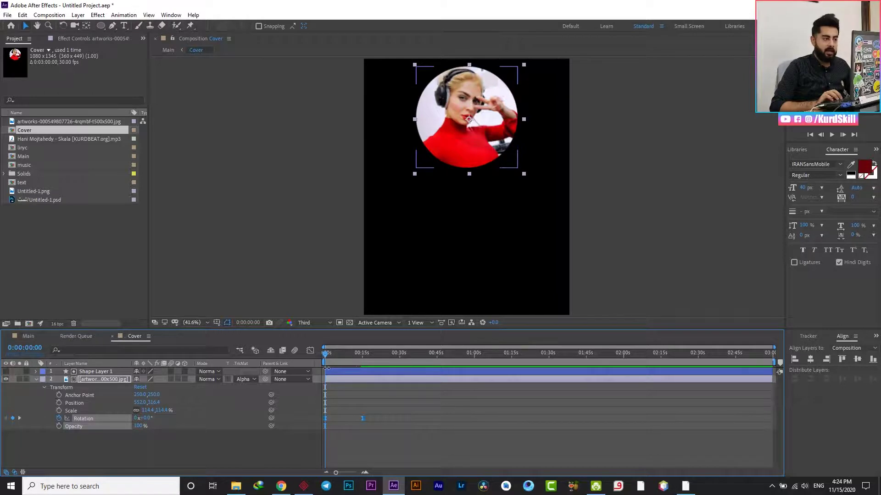
key(space)
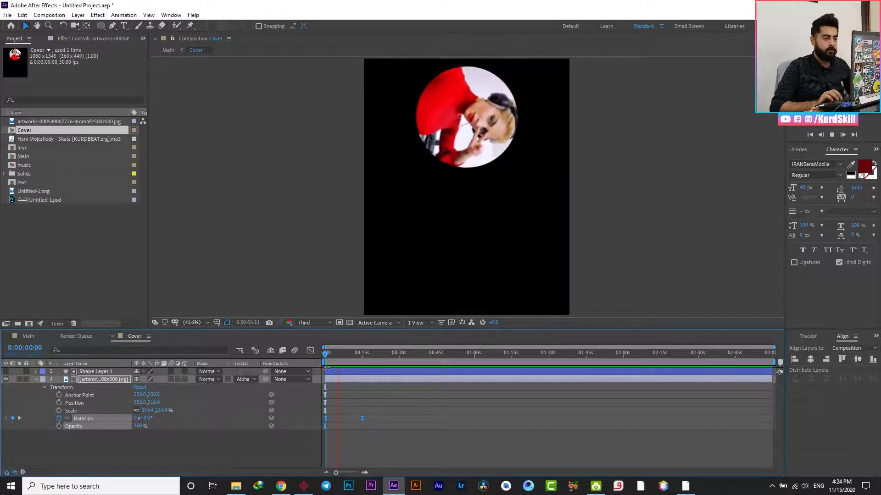
key(space)
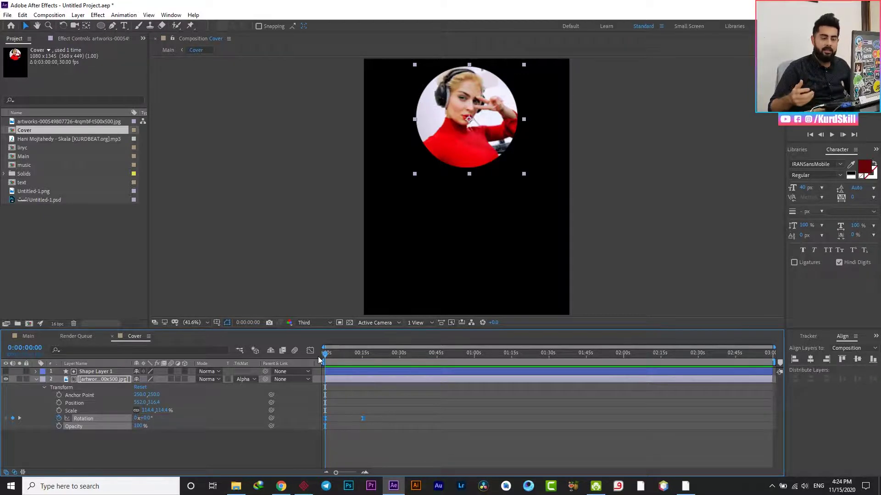
Step: Add a loopOut("cycle",0) expression to the artwork's Rotation property
alt+click(59, 419)
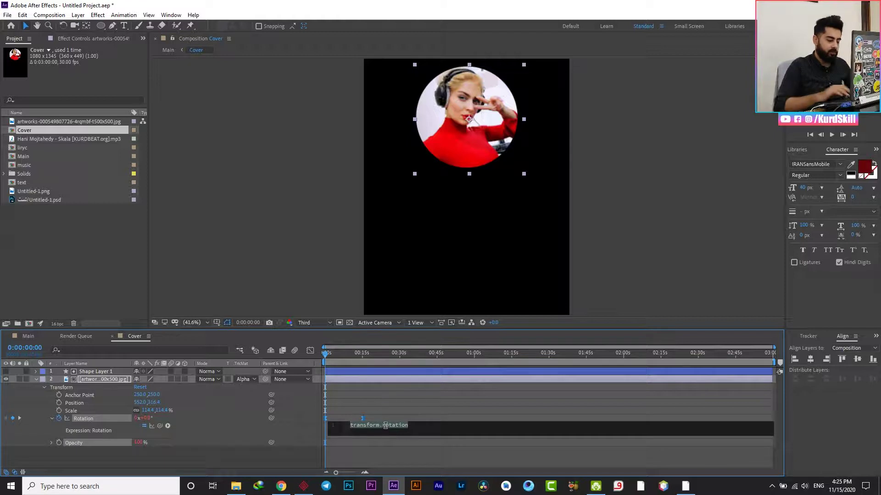
text(Loop)
key(Down)
key(Return)
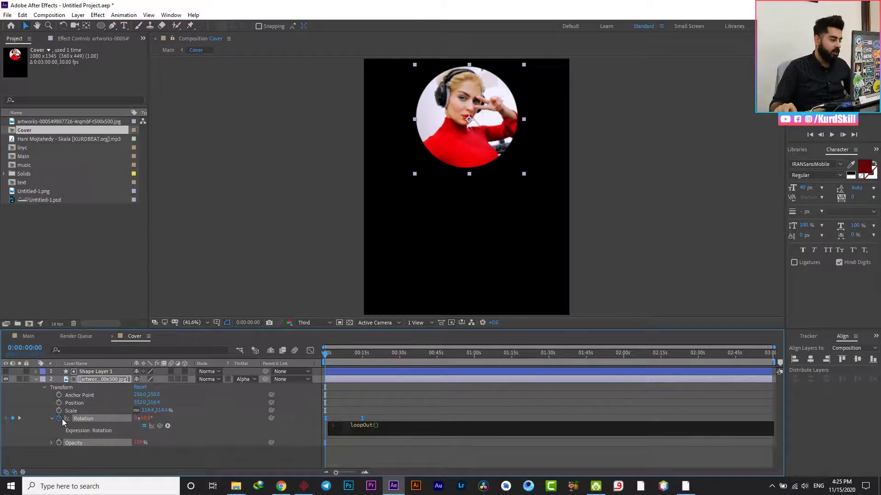
text("cycle",)
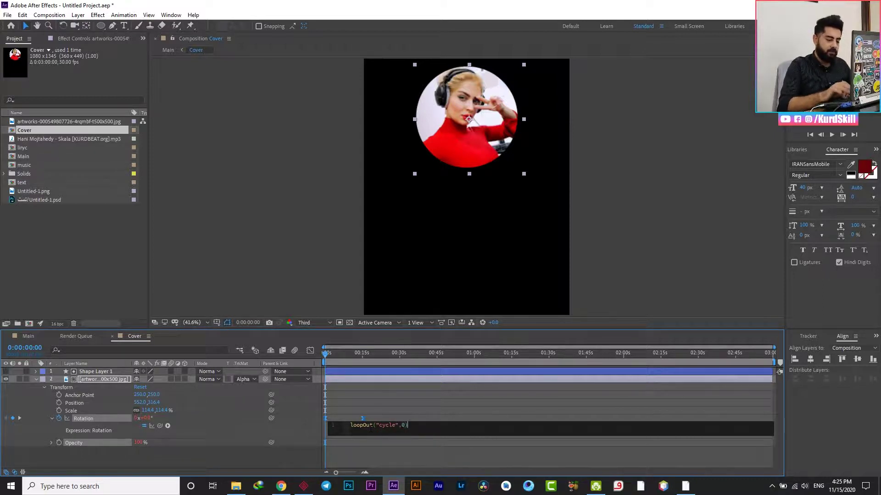
text(0);)
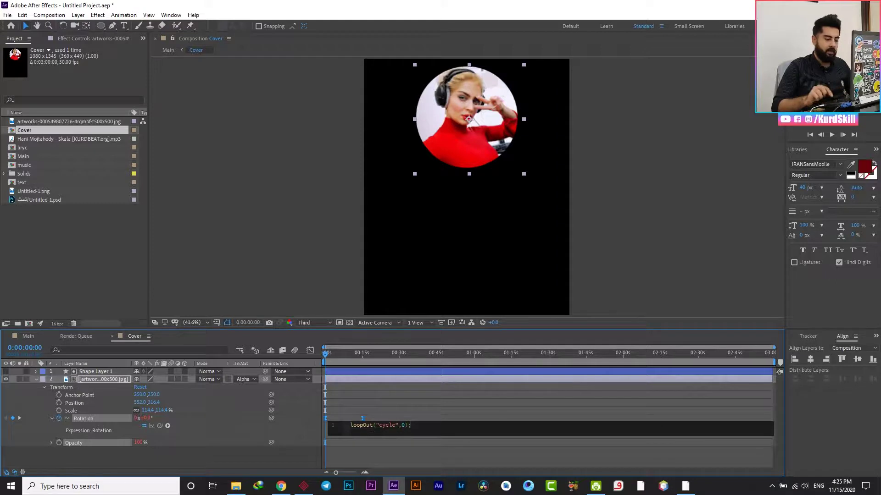
click(252, 470)
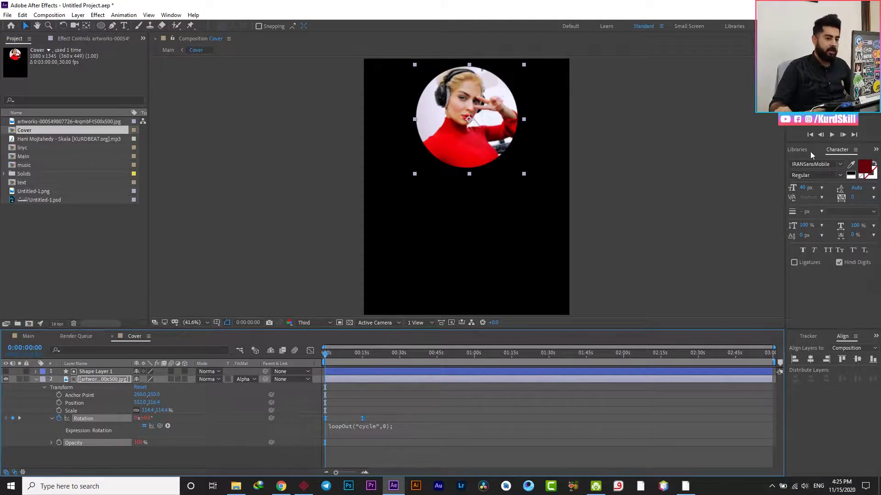
Step: Play from 0:00:13:08 to check the rotation continues past its loop point
click(833, 135)
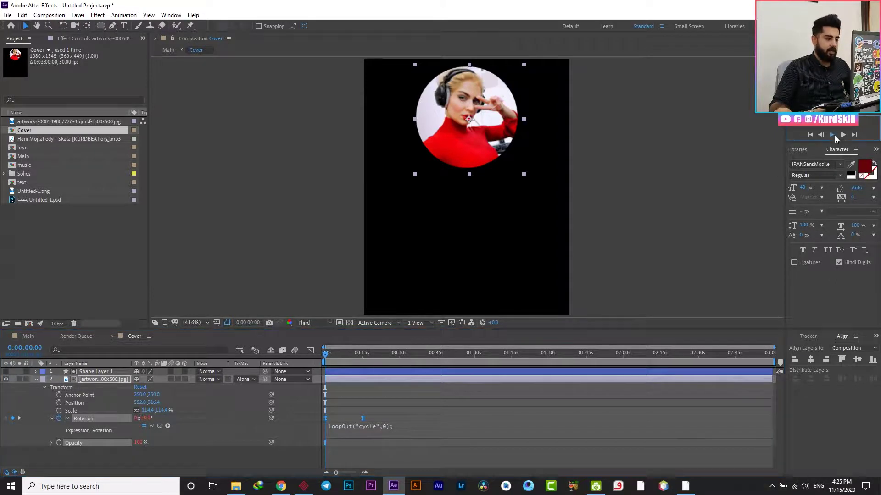
click(358, 358)
key(space)
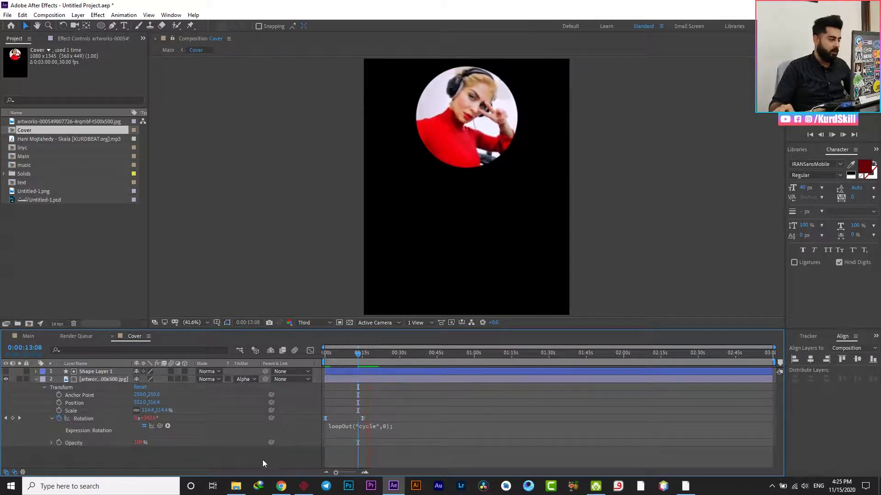
click(26, 337)
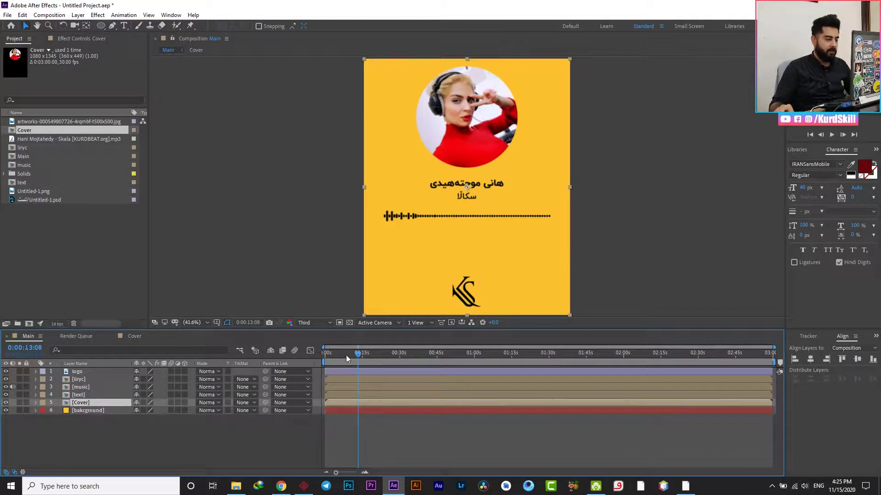
Step: Play the Main comp from the start, then again from about 0:00:39 where the lyrics appear
key(Home)
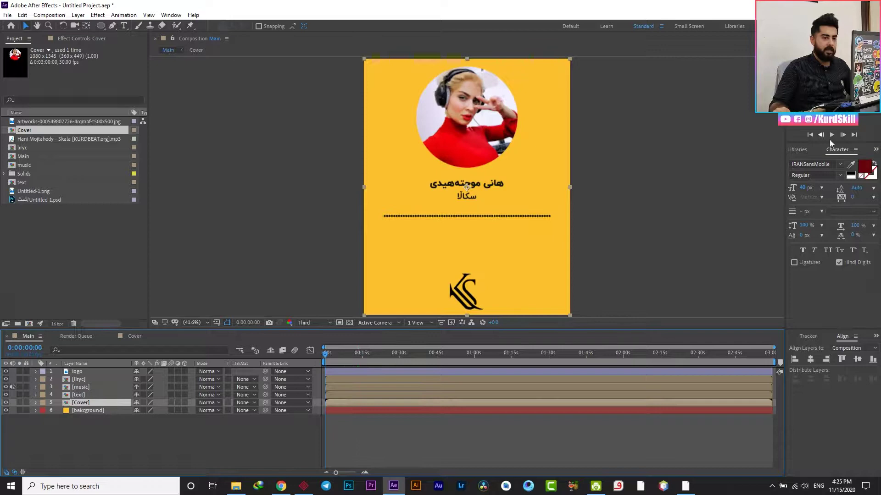
click(832, 135)
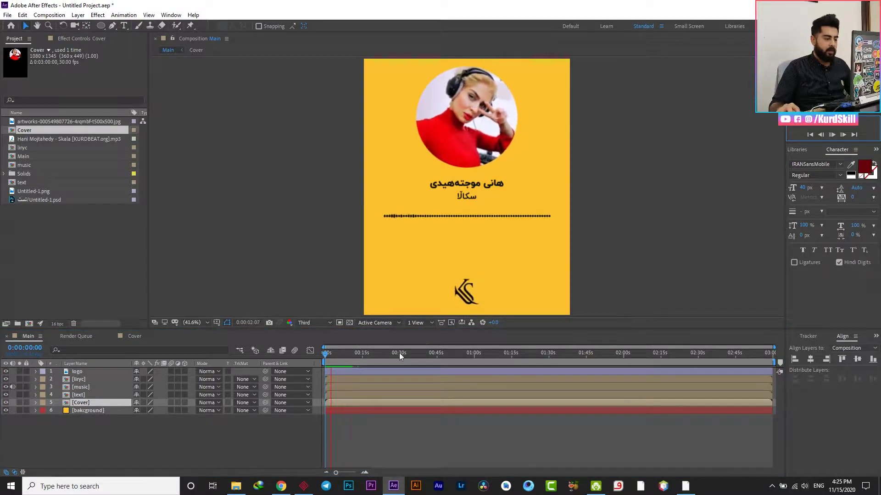
click(406, 355)
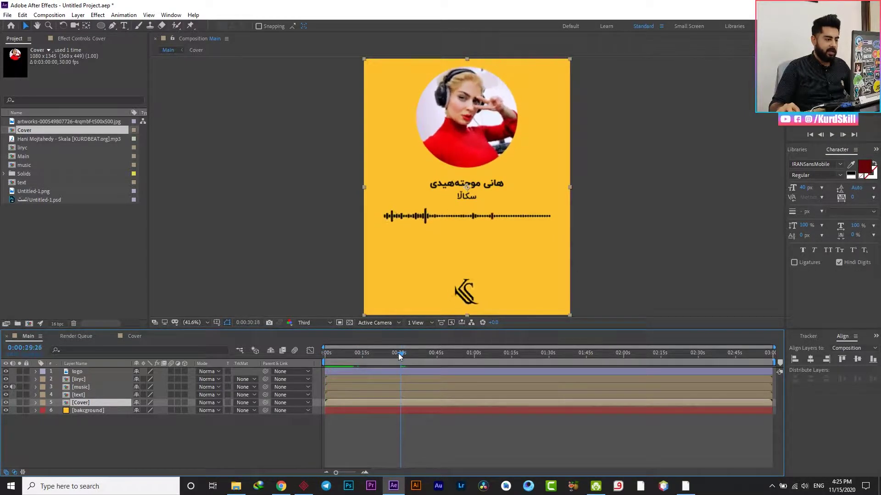
drag(399, 356, 418, 359)
click(833, 135)
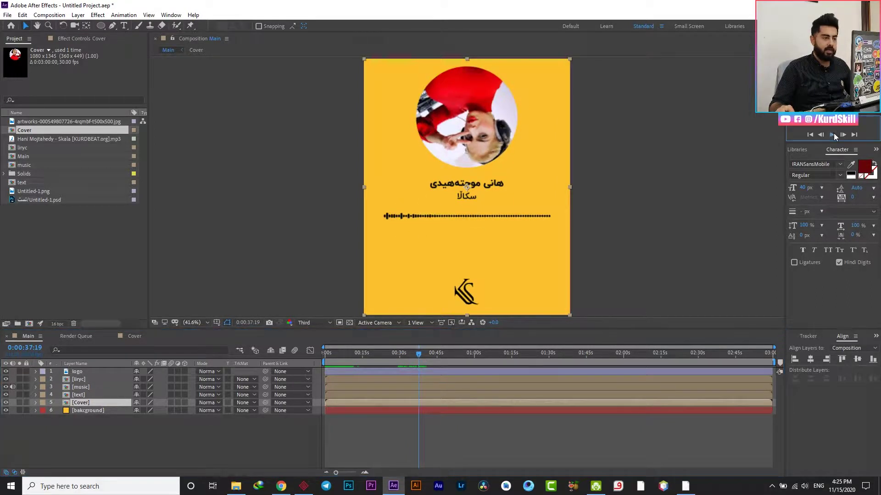